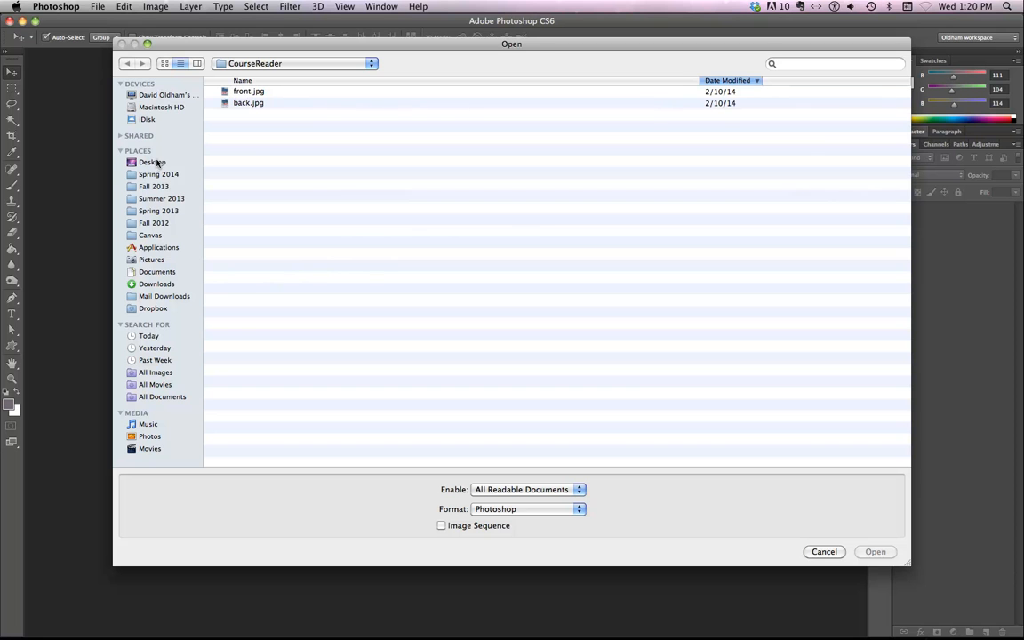
Open graphExpoImage.png from the 142 Class photos folder inside the Spring 2014 142 class folder.
click(158, 175)
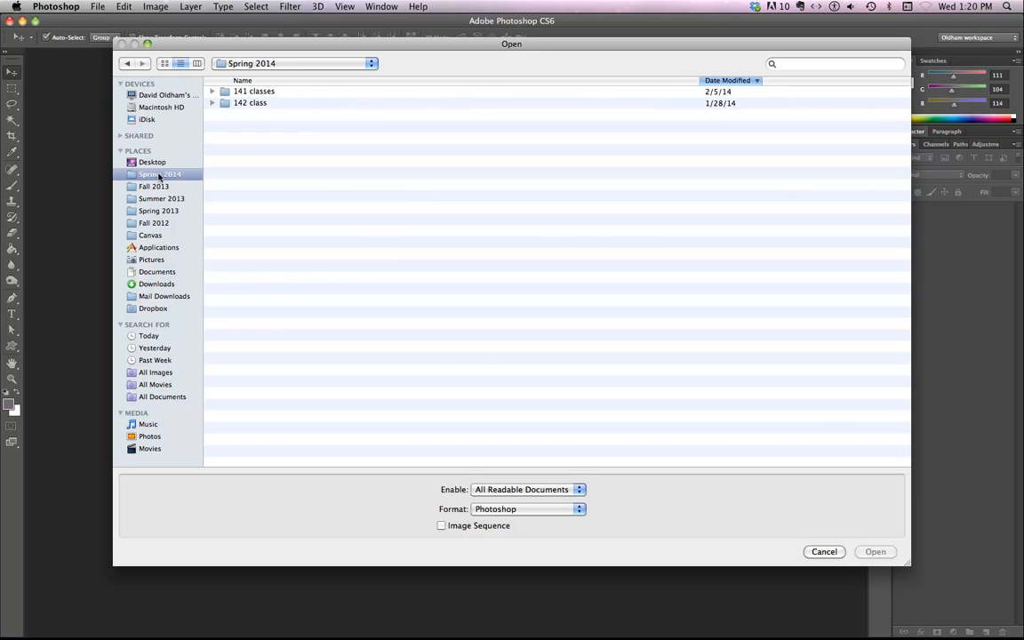
click(211, 103)
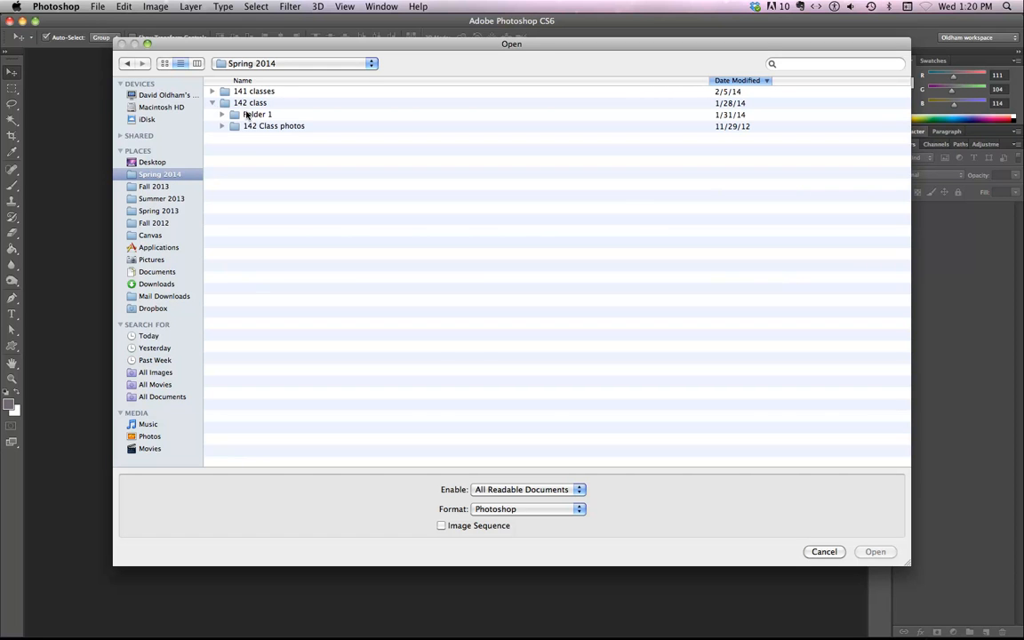
click(222, 125)
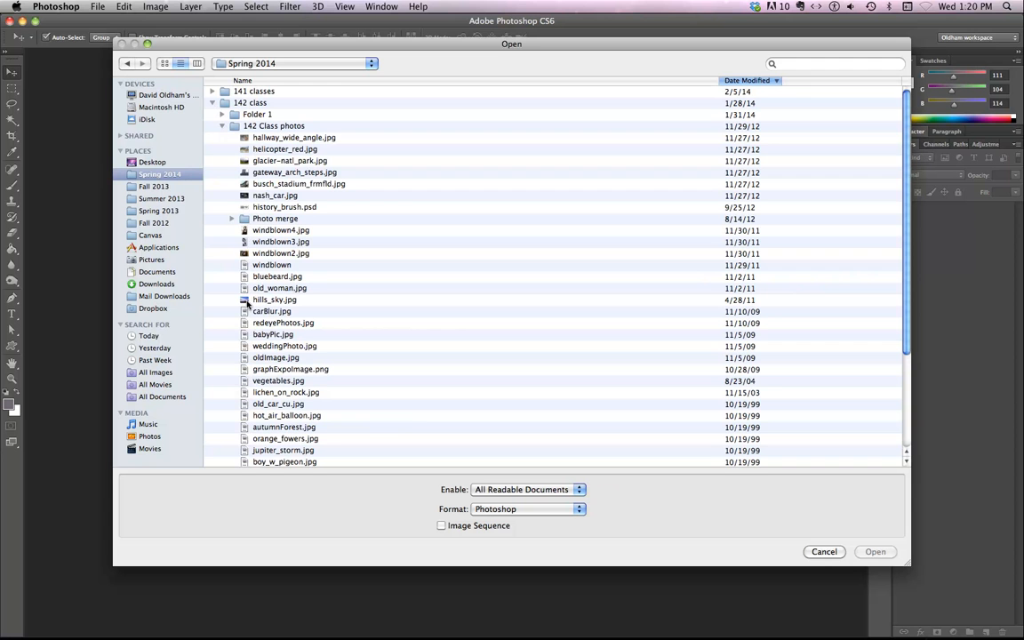
scroll(248, 304, down, 1)
scroll(248, 303, down, 4)
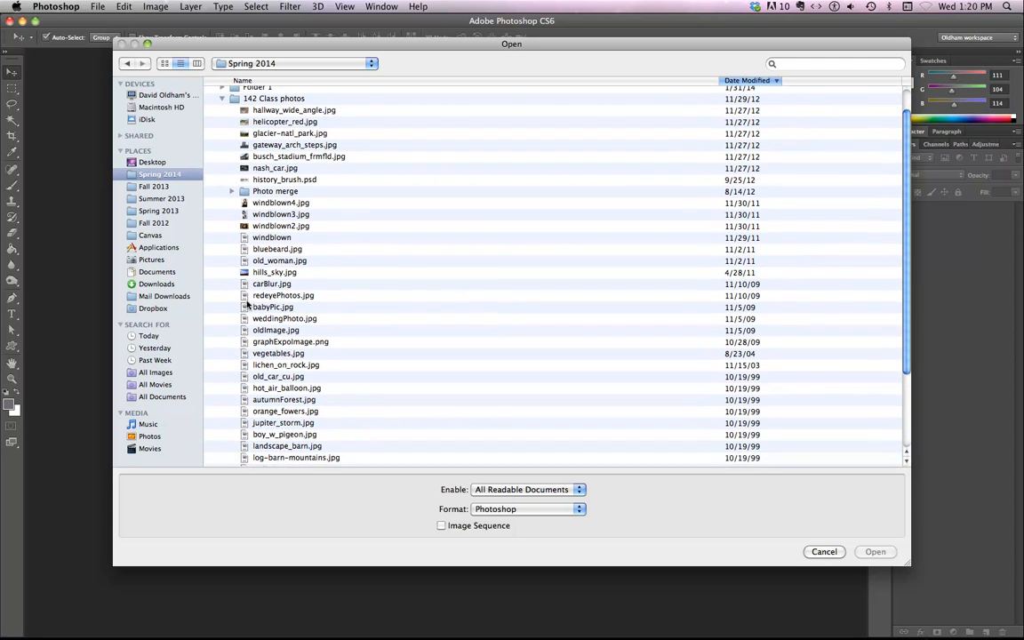
scroll(248, 304, down, 5)
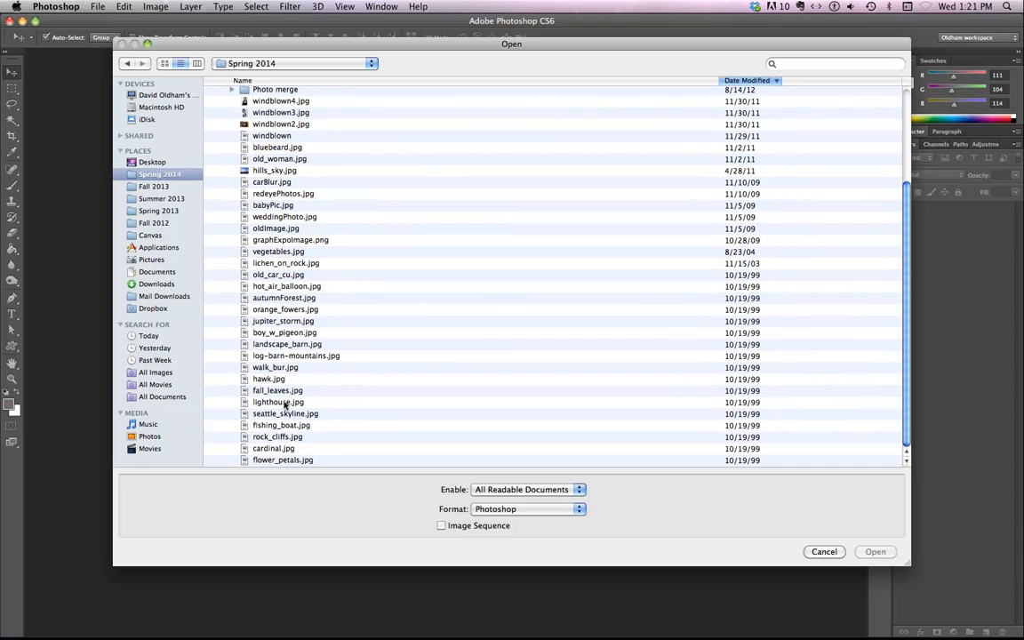
click(265, 238)
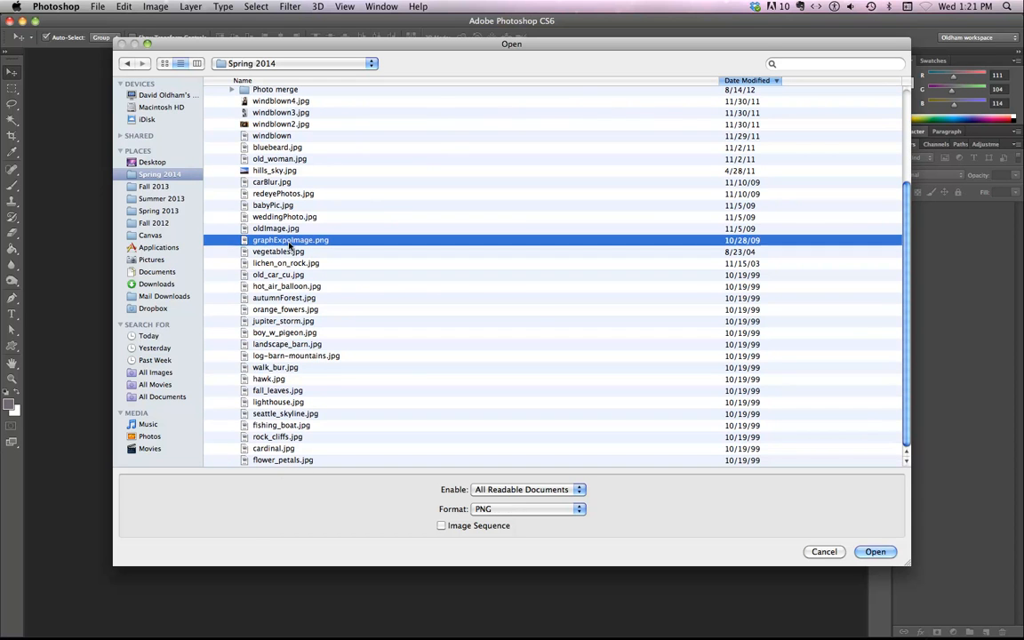
click(882, 555)
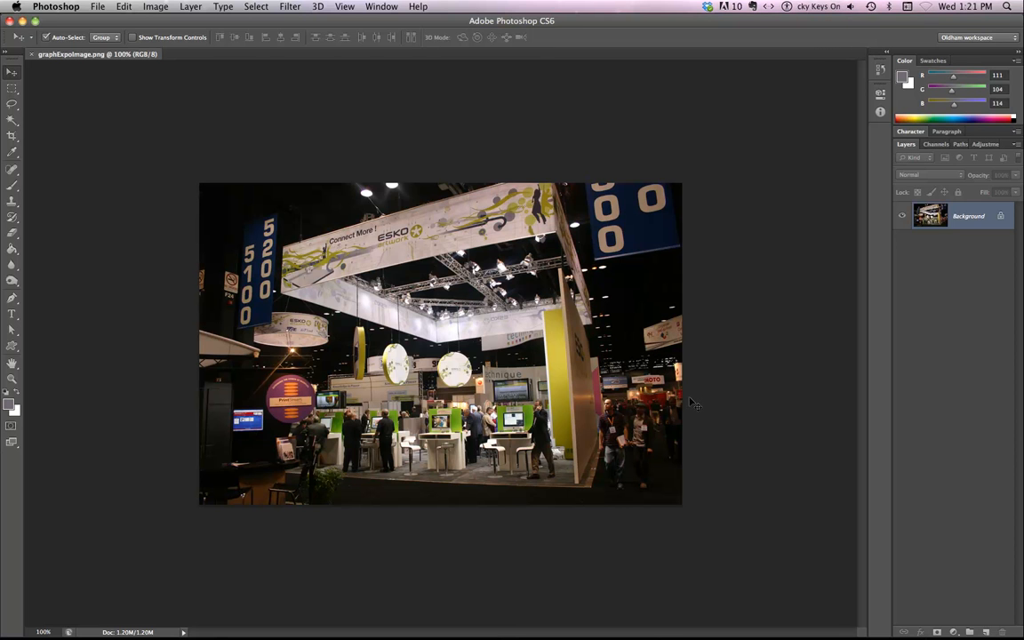
Duplicate the Background photo twice so two copies are stacked above it as separate layers.
key(super+j)
key(super+j)
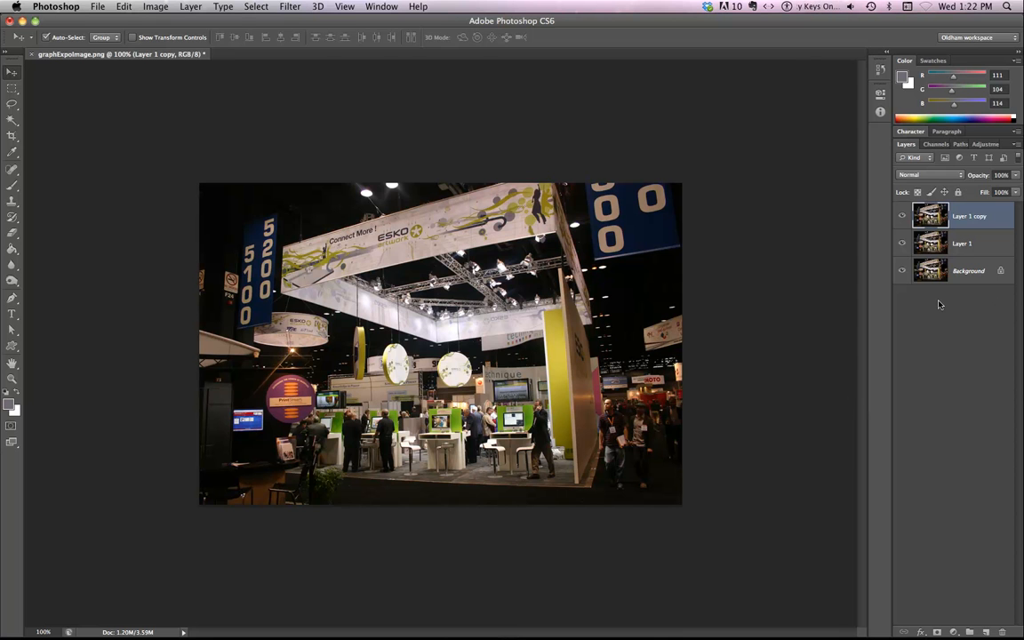
Reset the colors to default black and white, and extend the canvas to about 37 by 9.4 in with the Crop tool around the photo.
key(super+minus)
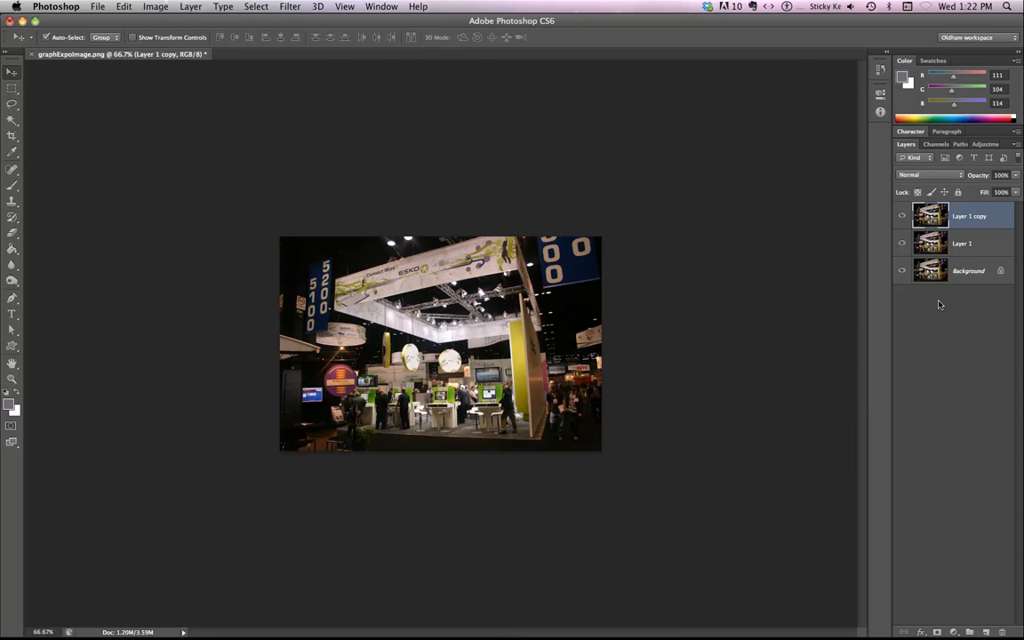
key(super+minus)
key(super+minus)
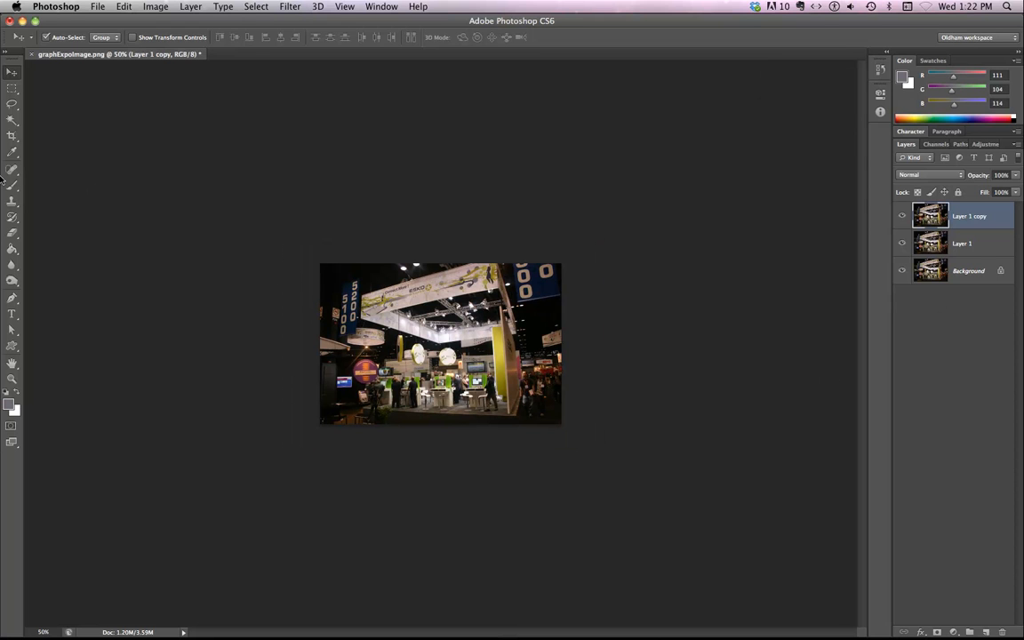
click(12, 135)
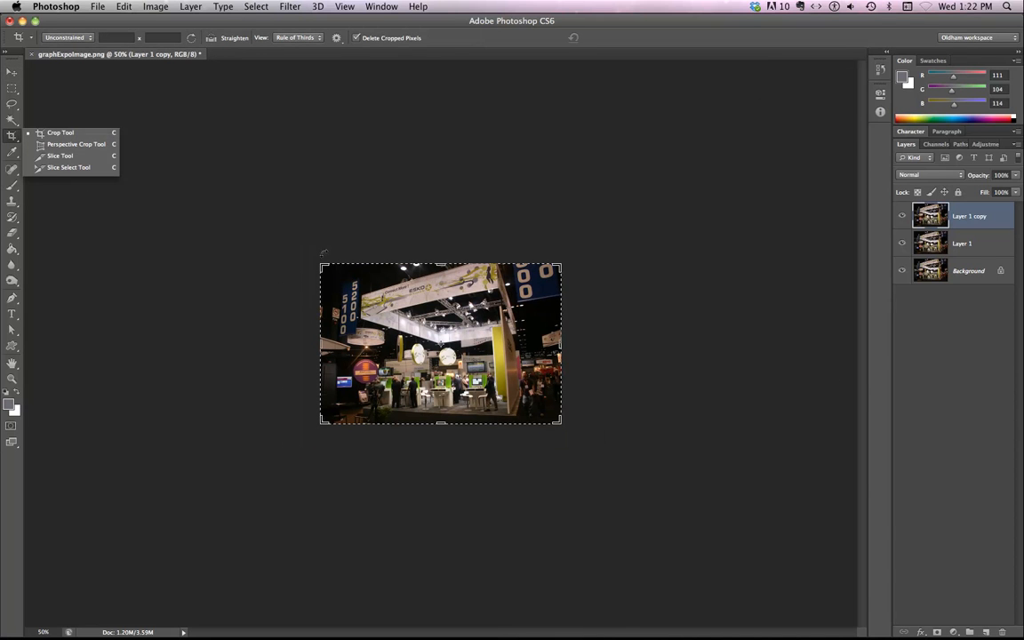
key(d)
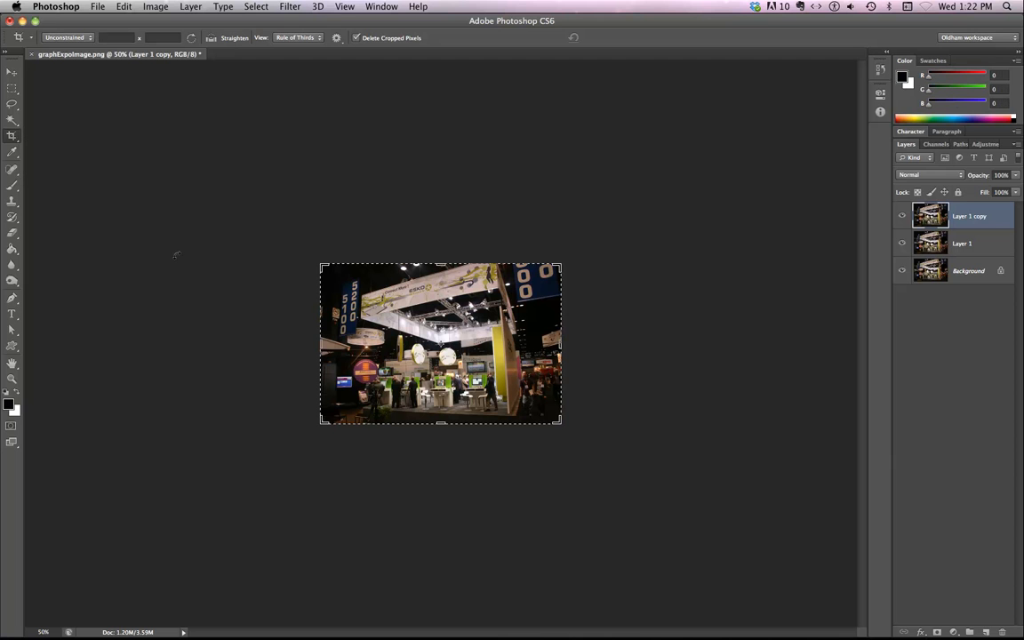
drag(322, 264, 311, 257)
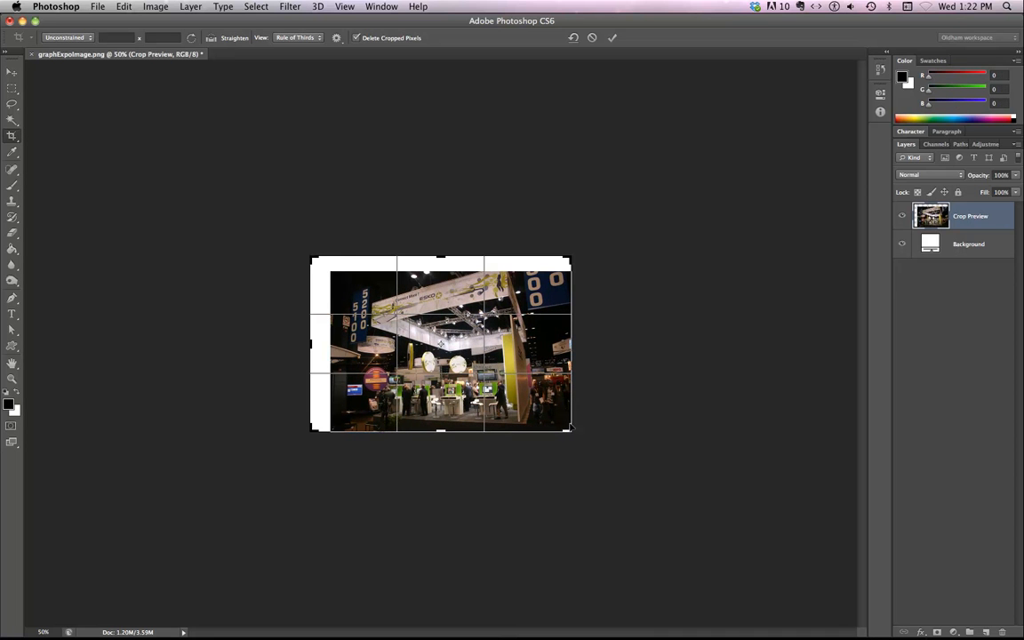
drag(571, 430, 844, 443)
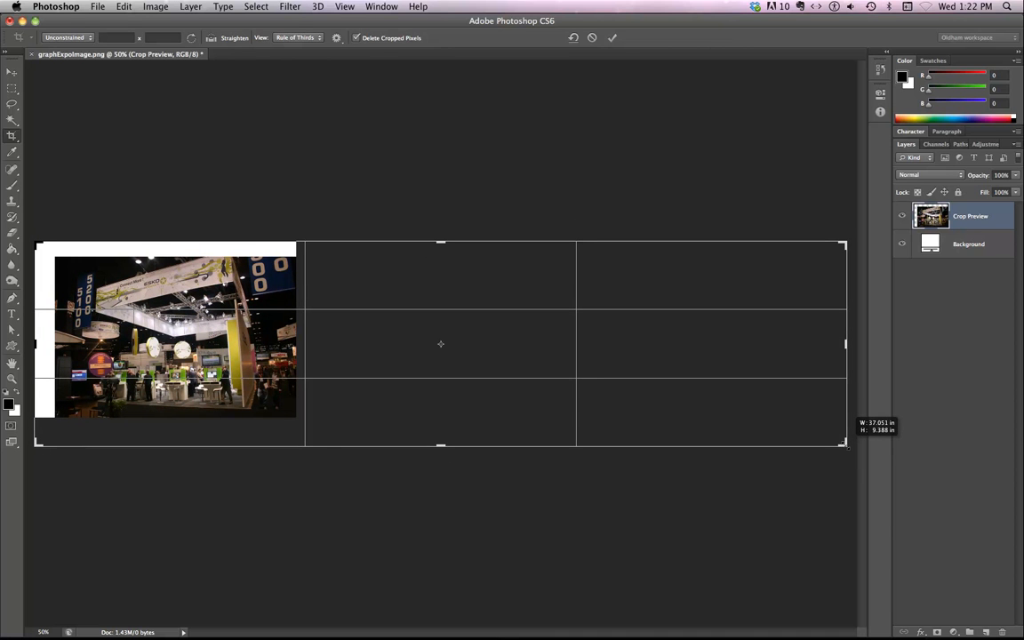
drag(844, 443, 844, 443)
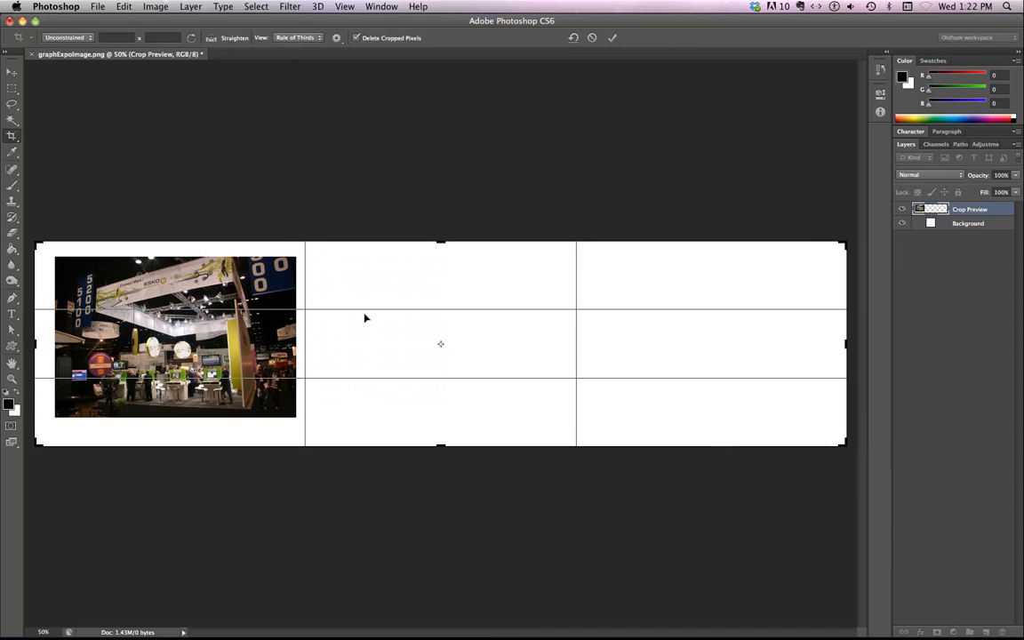
key(Return)
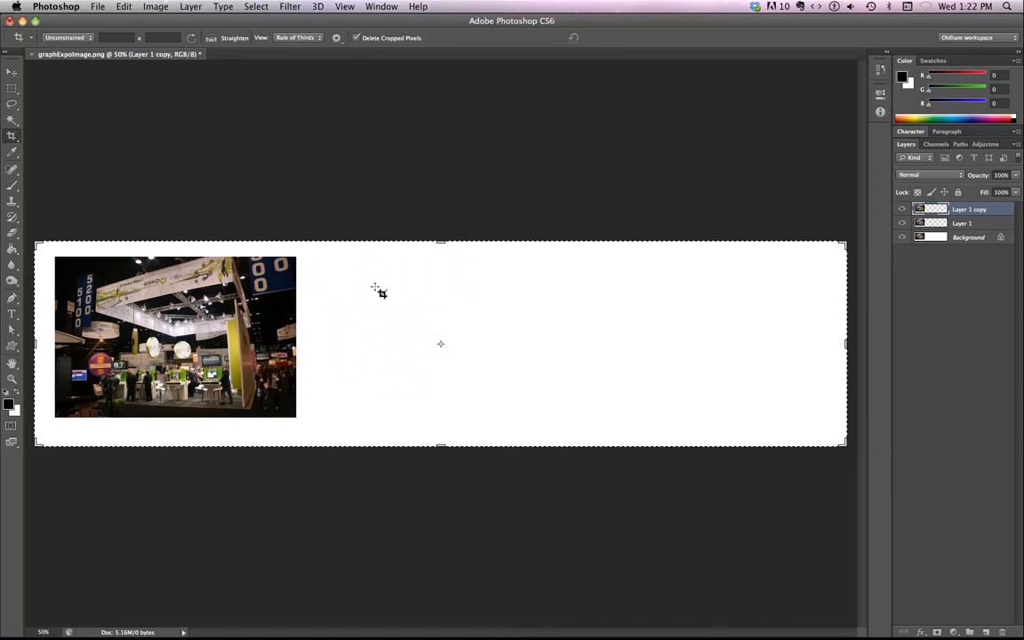
Move the two photo copies straight across the canvas with the Move tool, Layer 1 to the middle and Layer 1 copy to the far end.
click(10, 72)
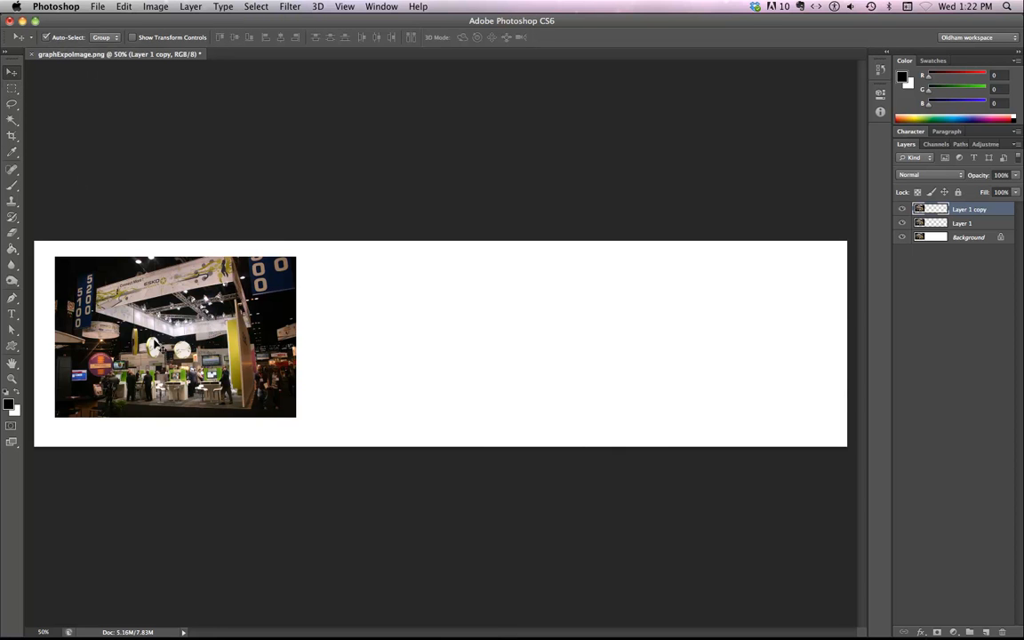
drag(153, 351, 413, 350)
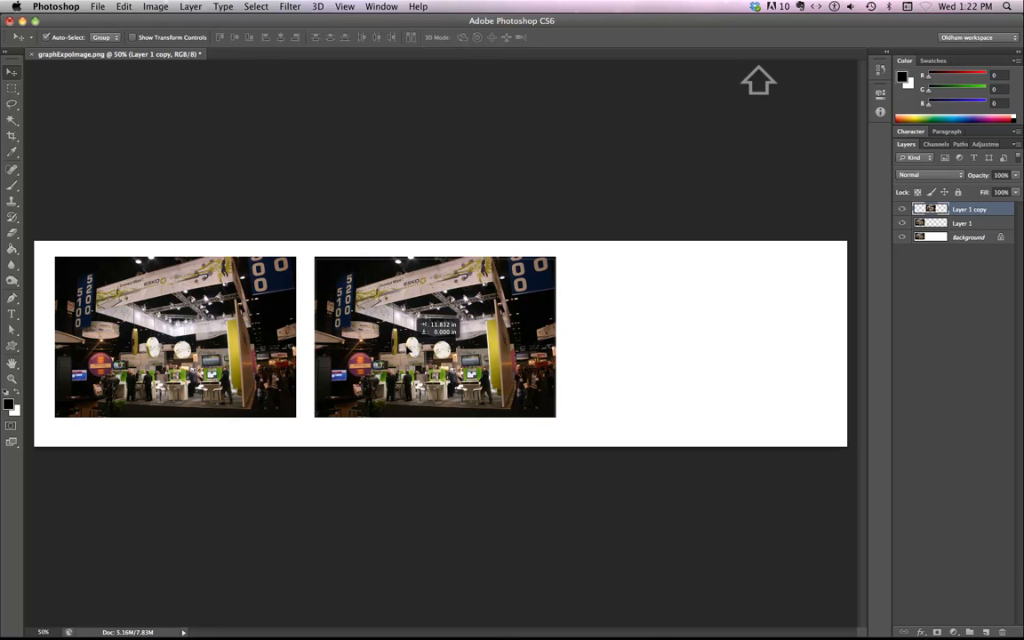
drag(411, 349, 412, 349)
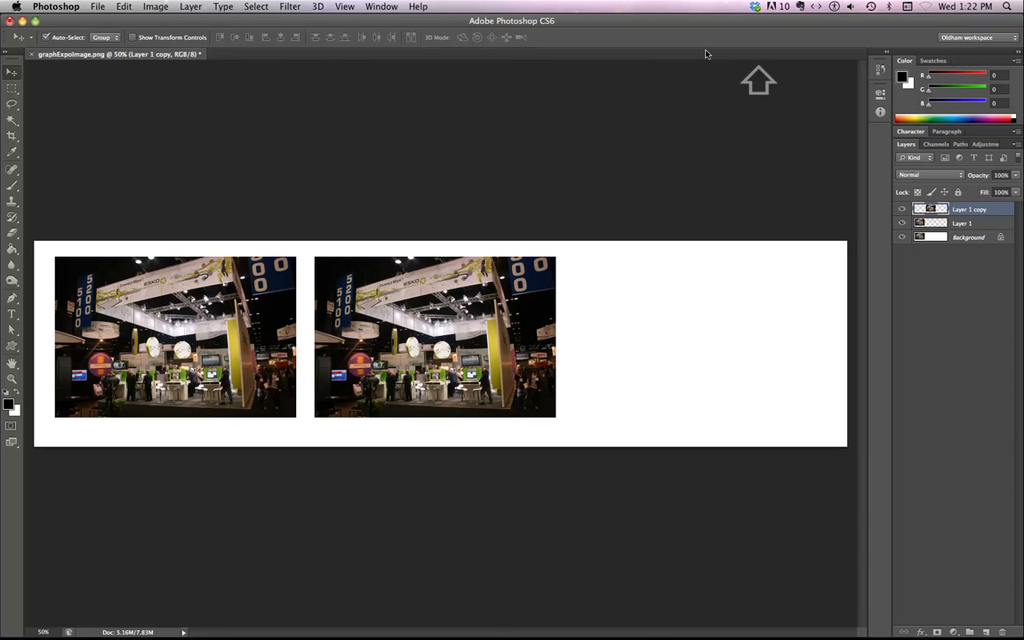
drag(149, 327, 412, 347)
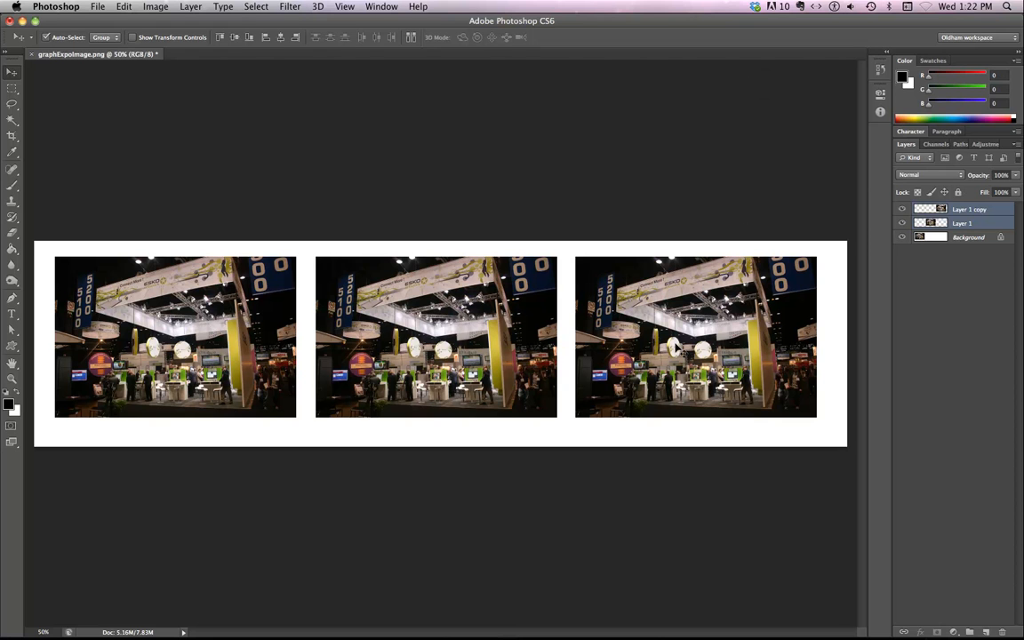
Select Layer 1 copy alone and nudge it slightly to the right to even out the gaps between the three photos.
click(602, 333)
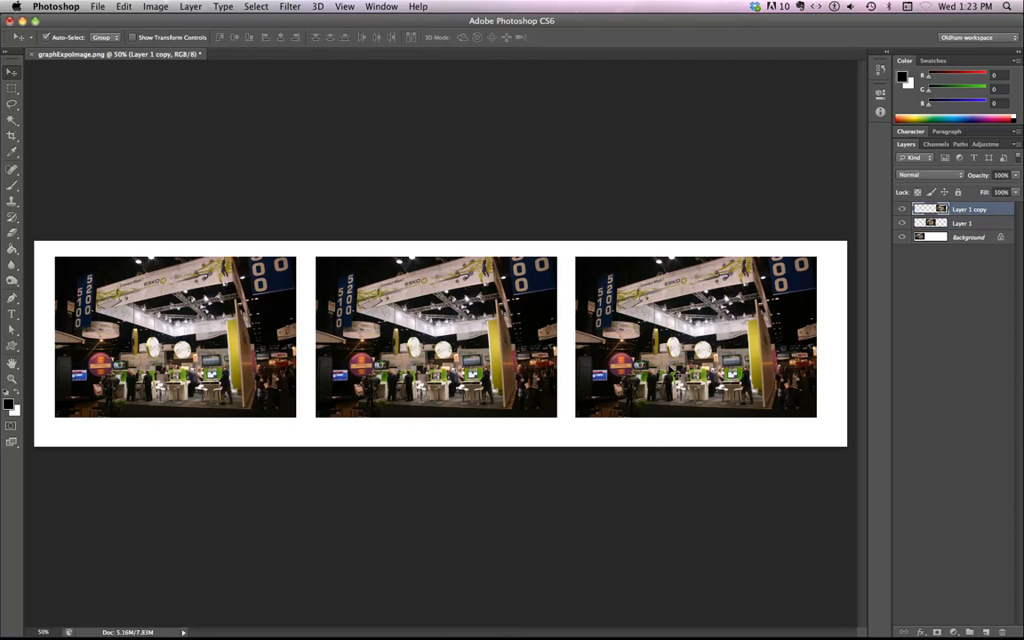
key(Right)
key(Right)
key(Right)
key(Right)
key(Right)
key(Right)
key(Right)
key(Right)
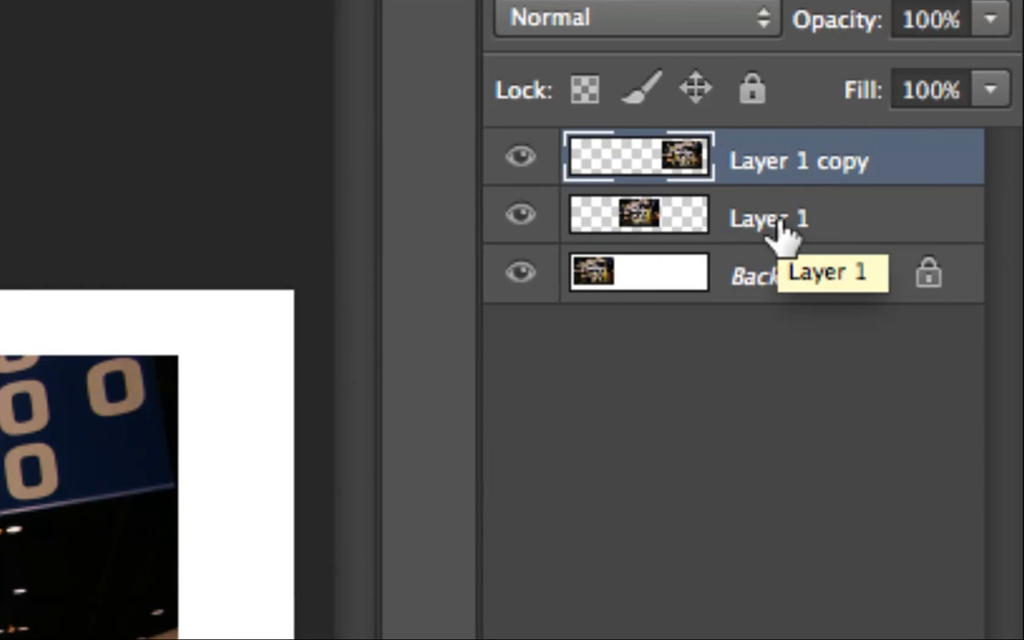
Rename Layer 1 as Perspective and Layer 1 copy as Warp.
double_click(778, 220)
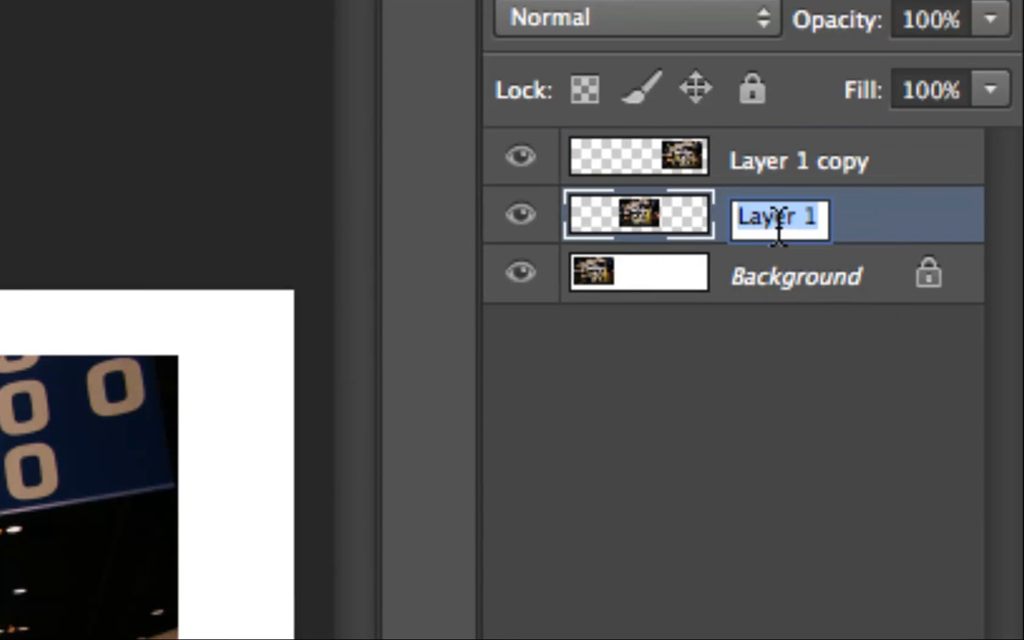
text(Pers)
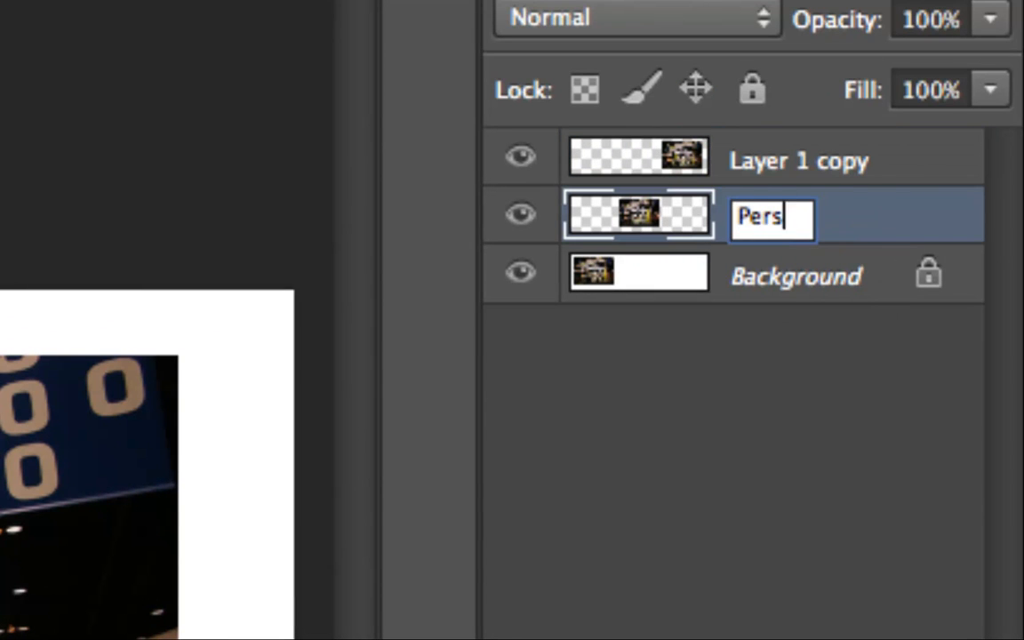
text(pective)
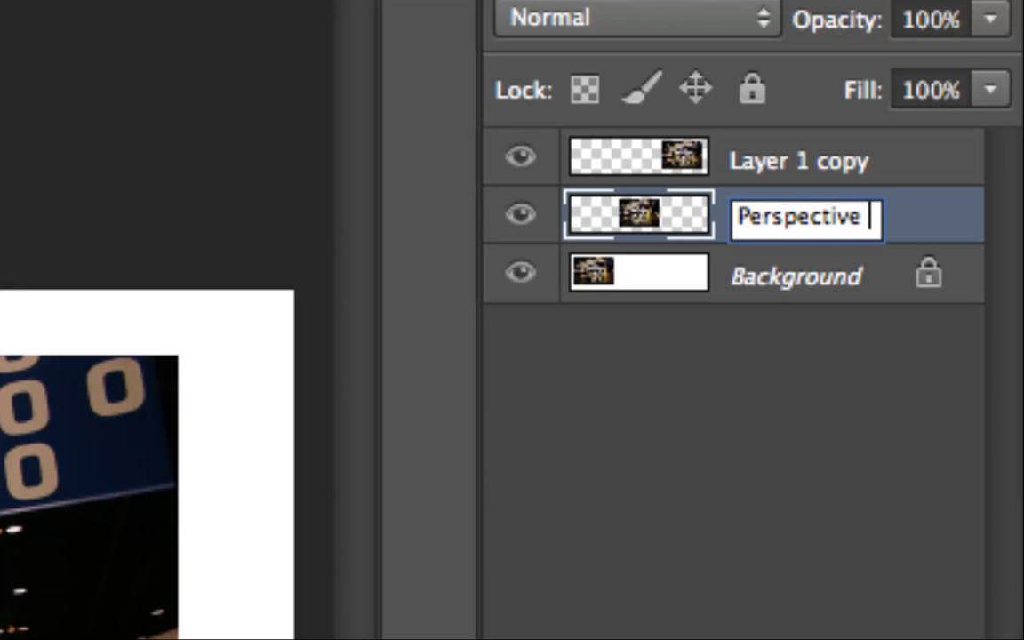
double_click(769, 178)
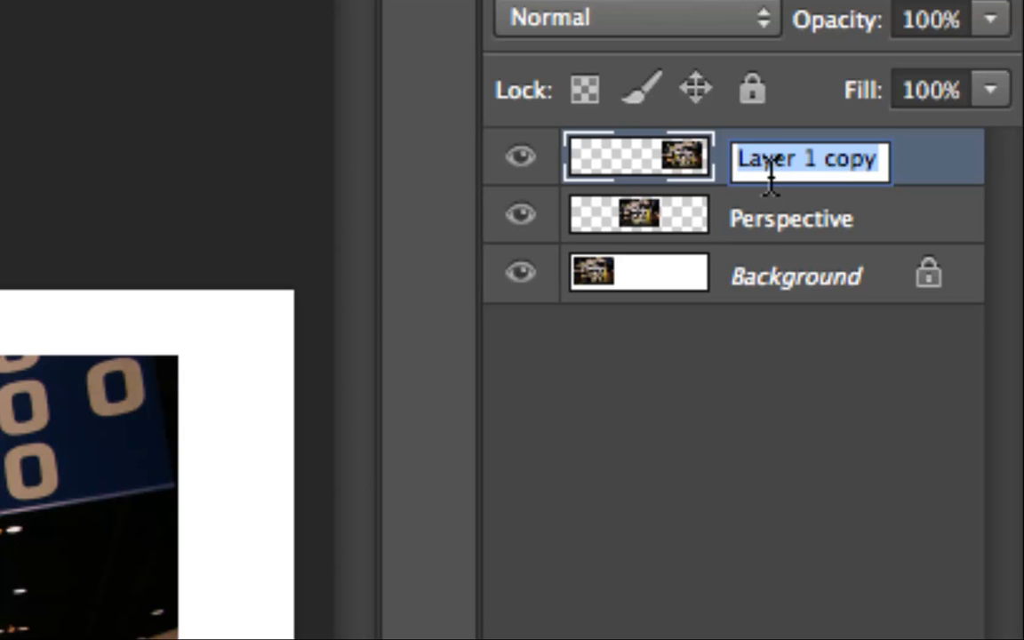
text(Warp)
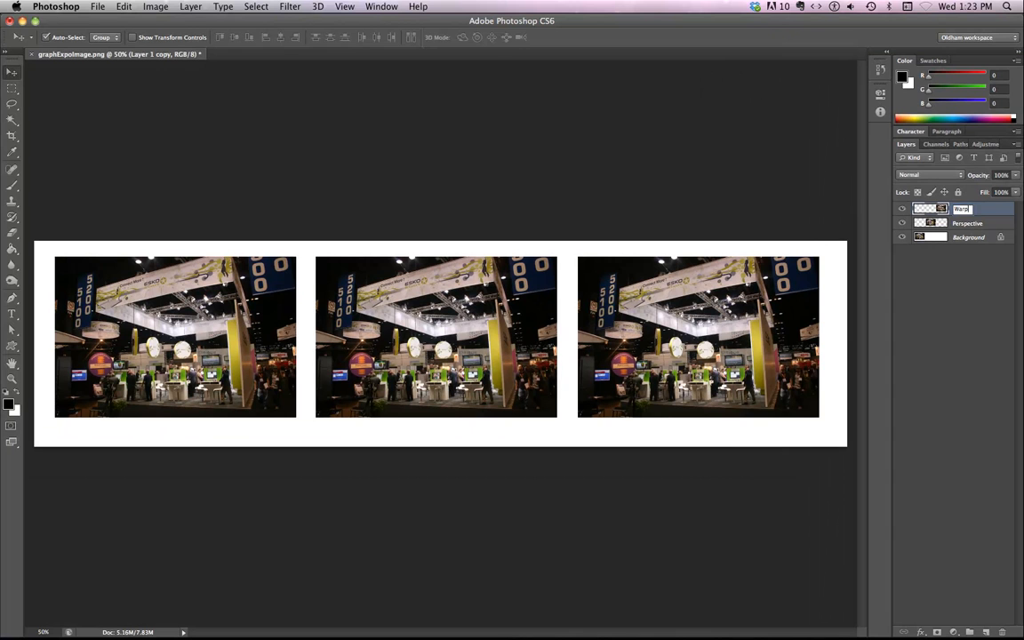
key(Return)
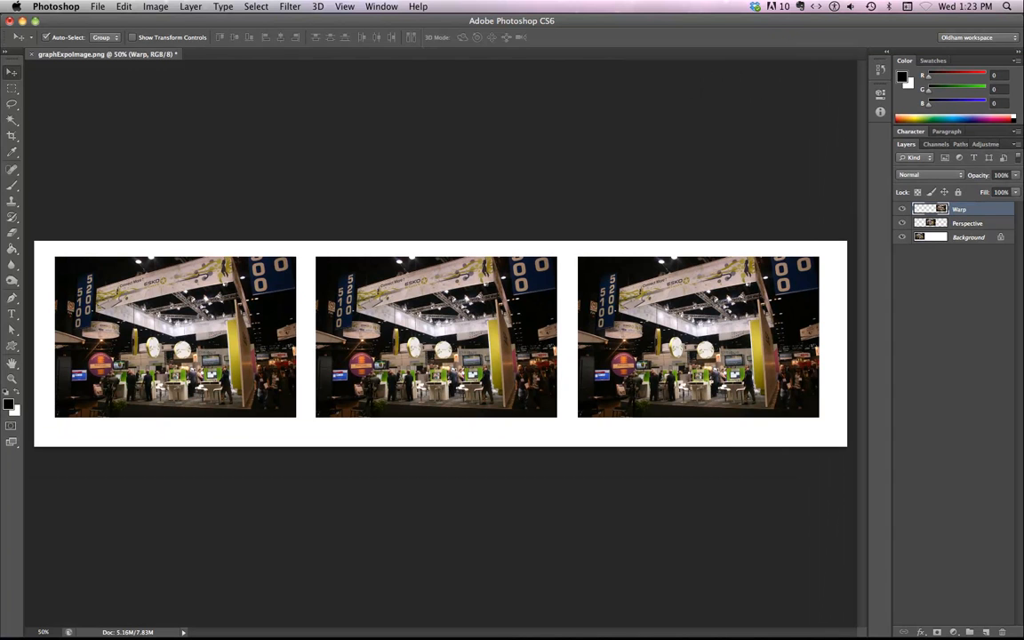
Apply a Perspective transform to the Perspective layer's photo, pulling its lower corners inward to a horizontal skew of about -7.55.
click(966, 223)
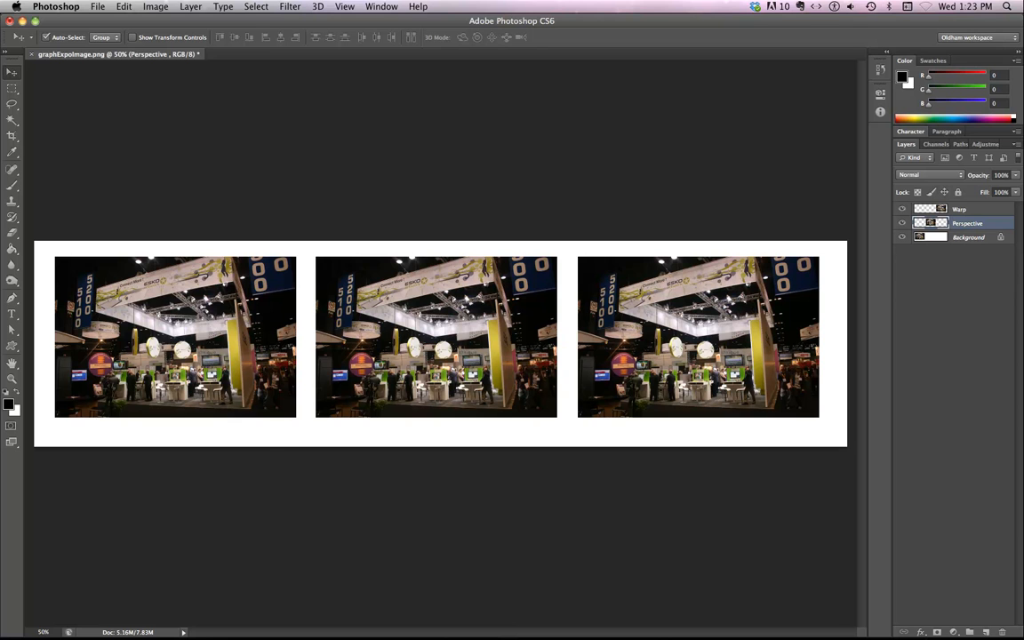
click(124, 7)
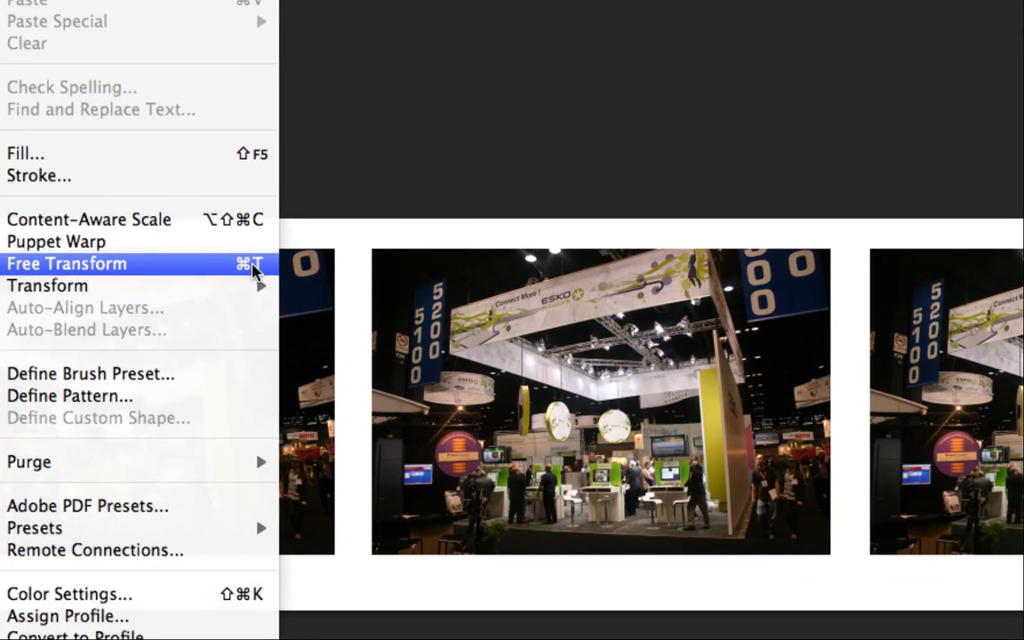
click(255, 266)
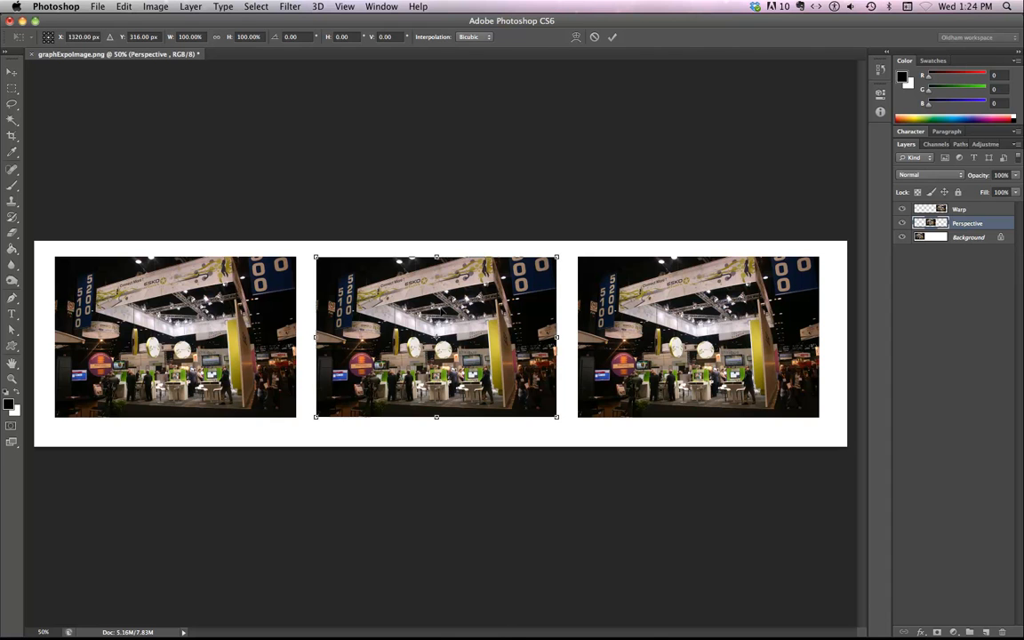
right_click(441, 309)
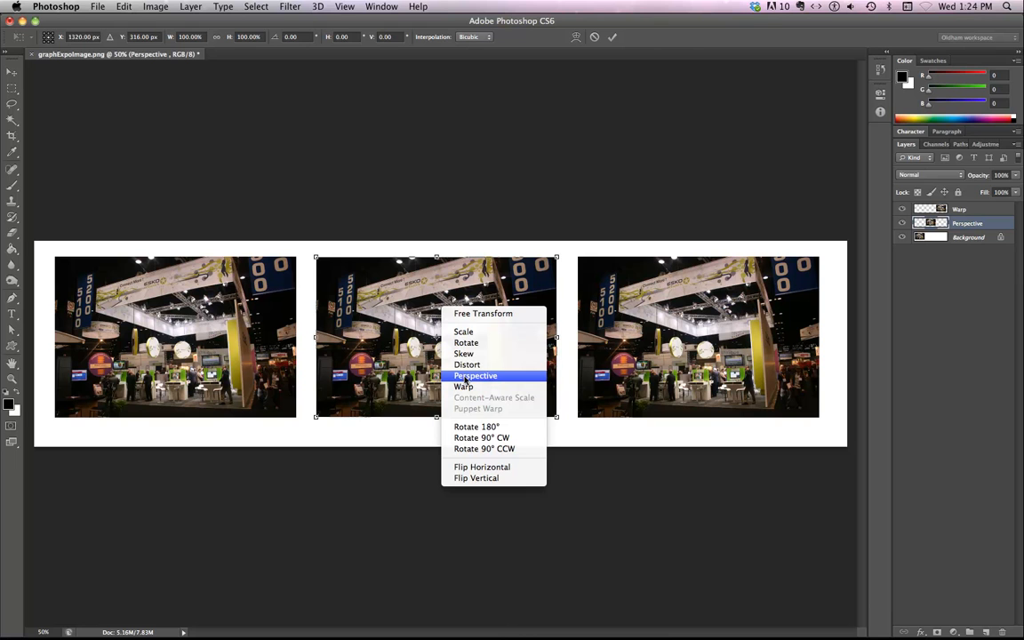
click(465, 377)
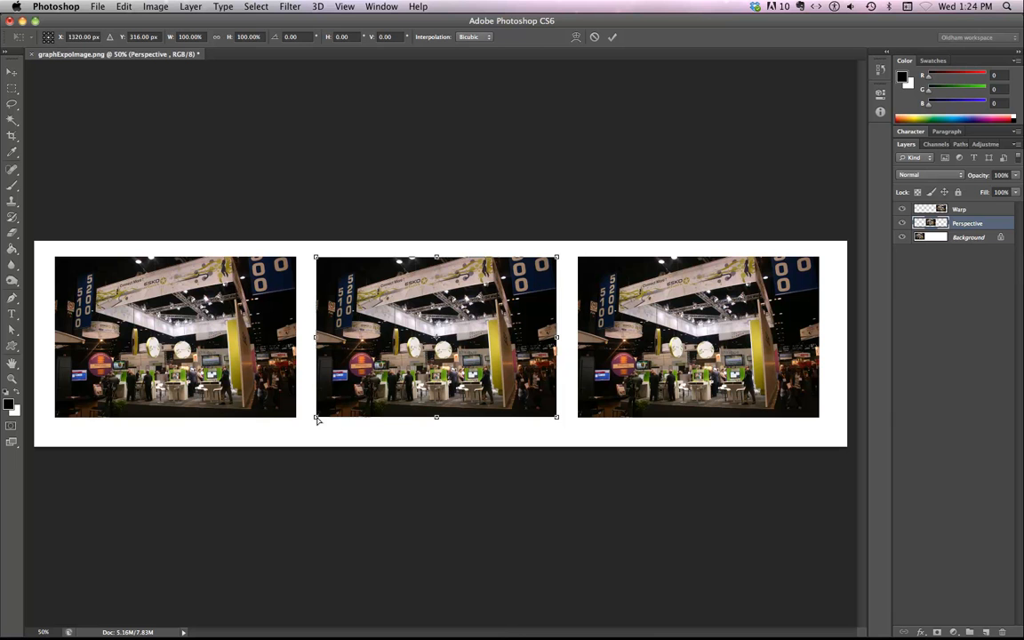
drag(320, 418, 336, 416)
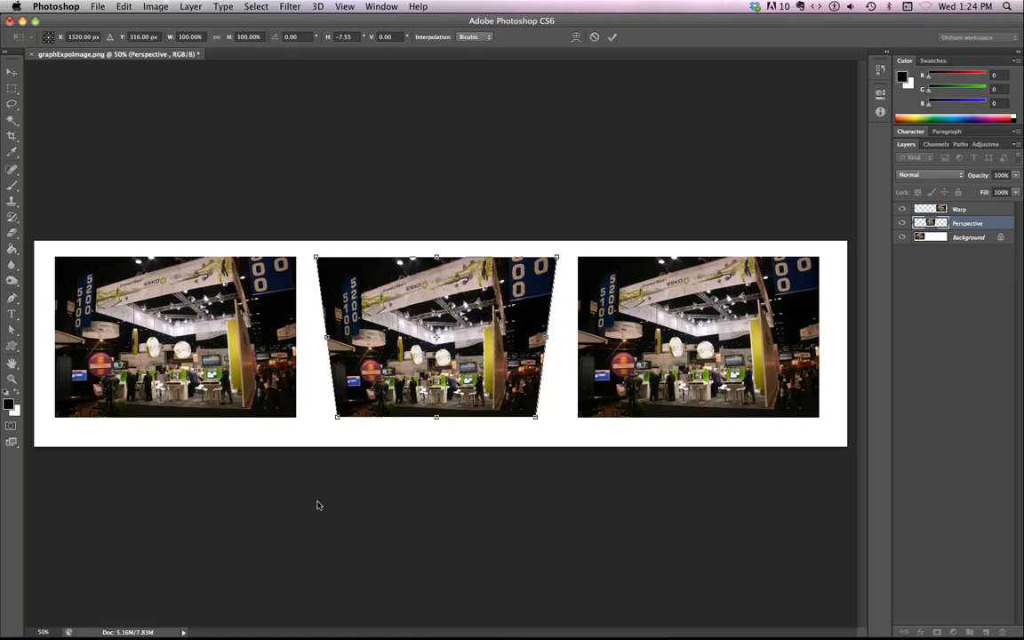
key(super+plus)
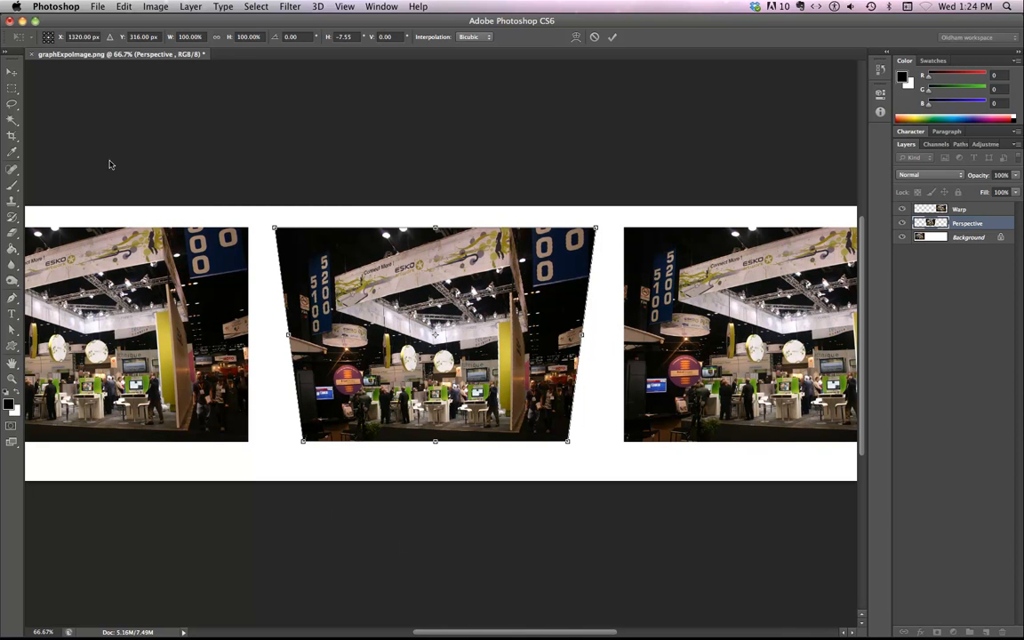
click(613, 37)
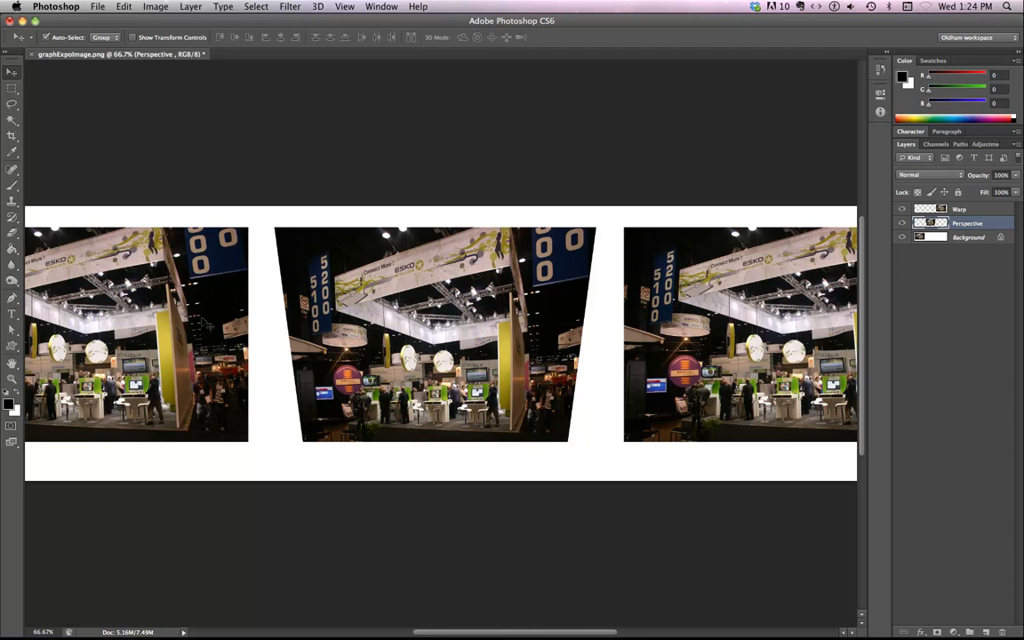
Check the booth wall's vertical edge in the middle photo against a temporary vertical guide, and hide the guide and rulers.
key(super+r)
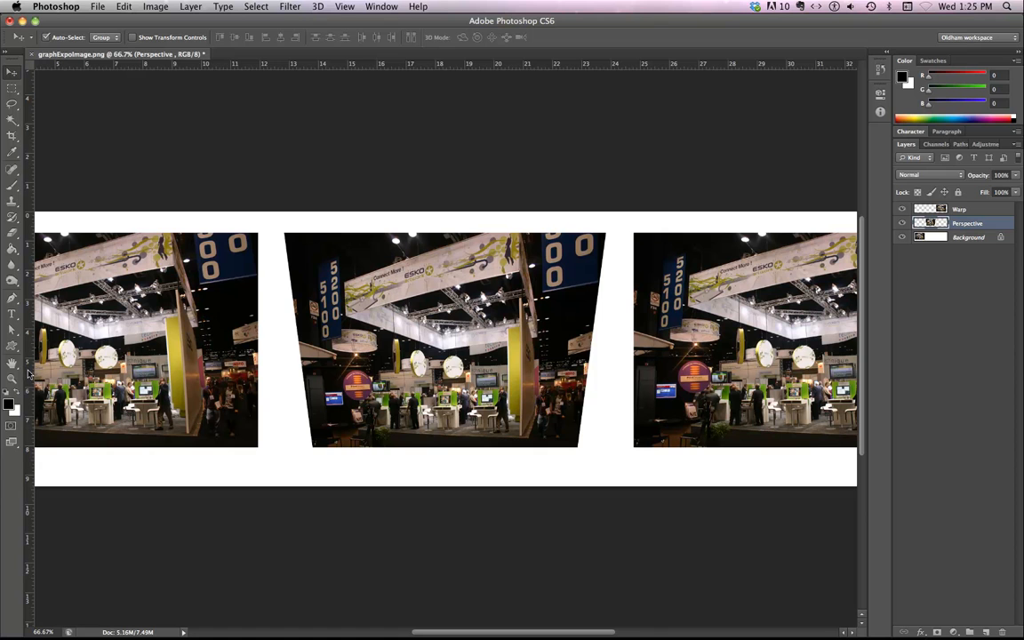
drag(29, 373, 521, 389)
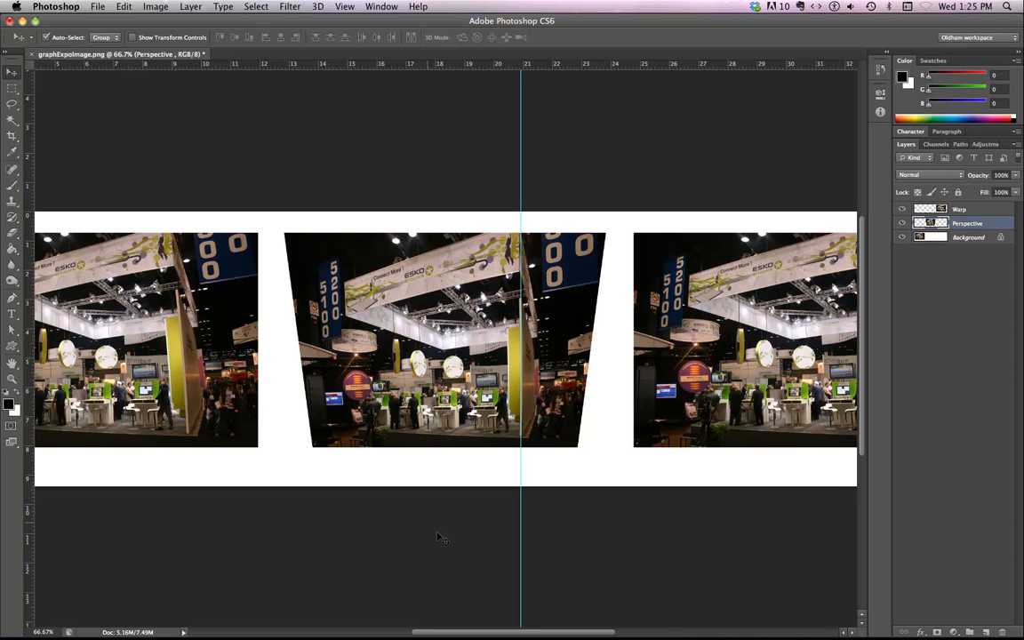
key(super+semicolon)
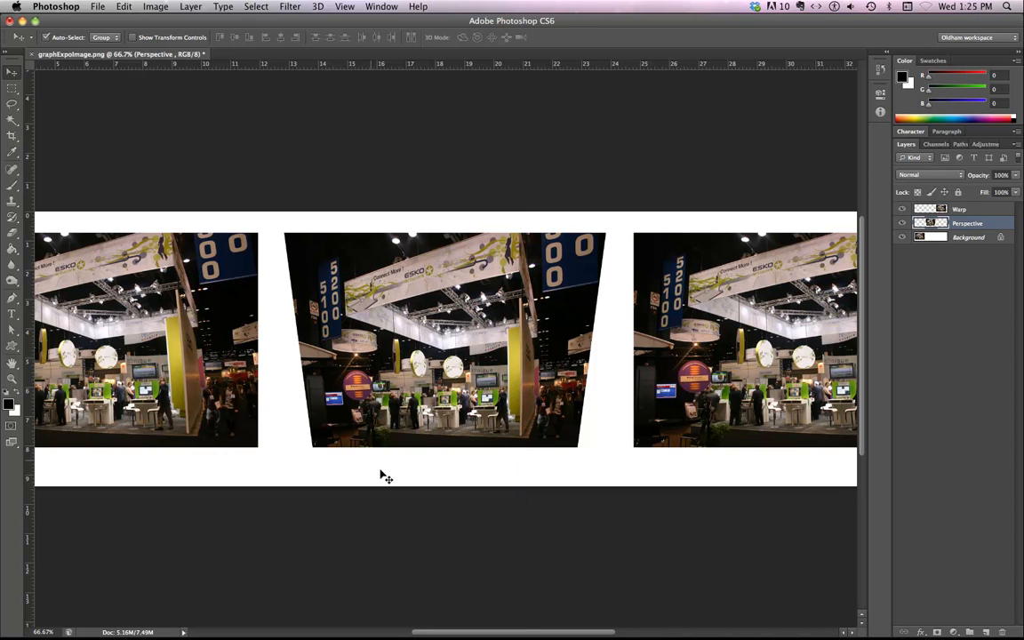
key(super+r)
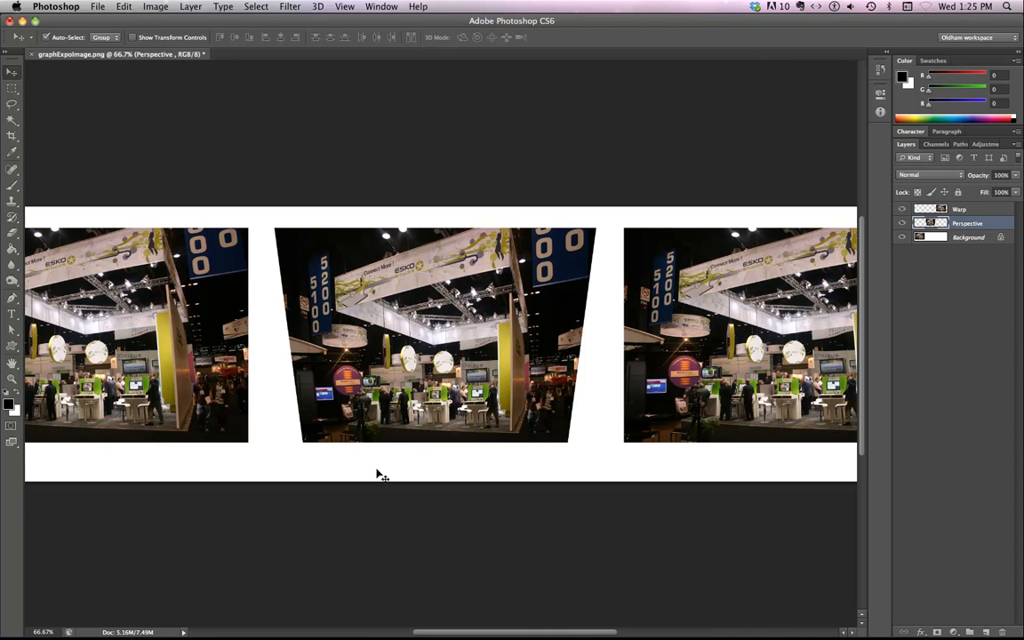
scroll(511, 443, right, 3)
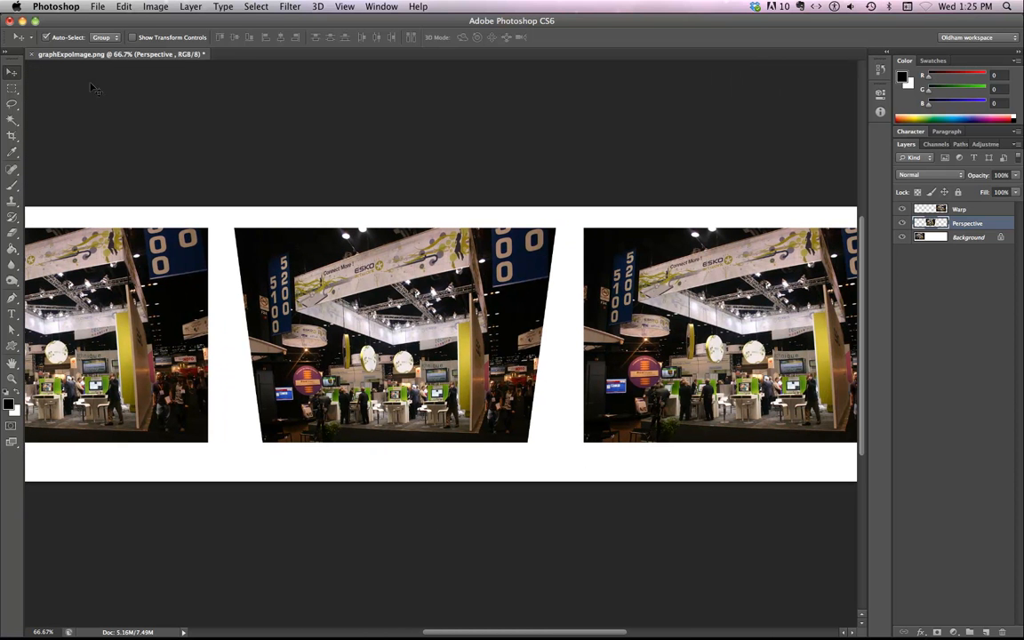
click(131, 38)
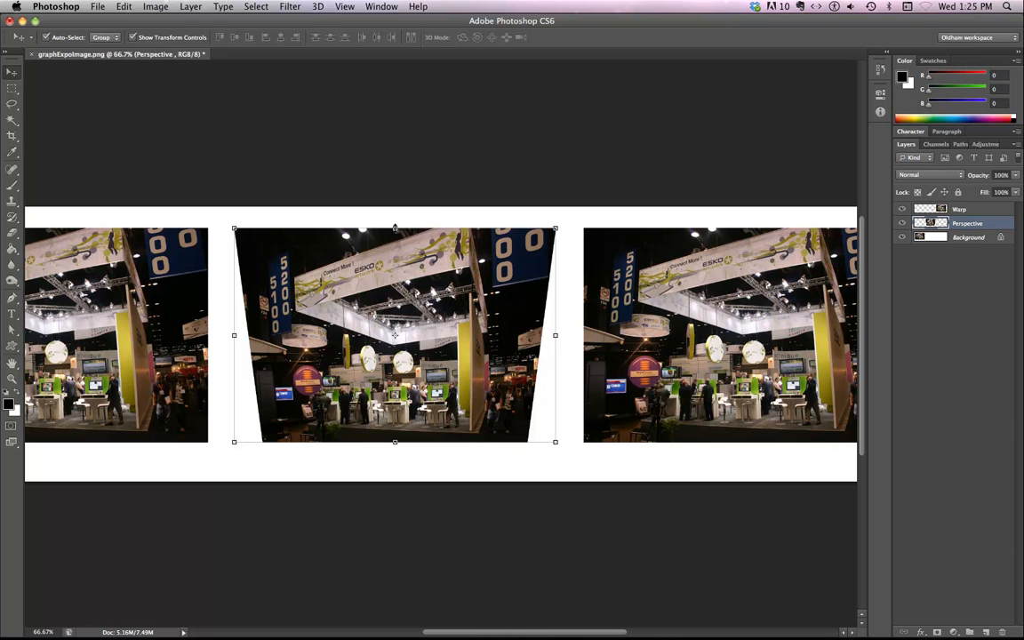
drag(394, 228, 394, 243)
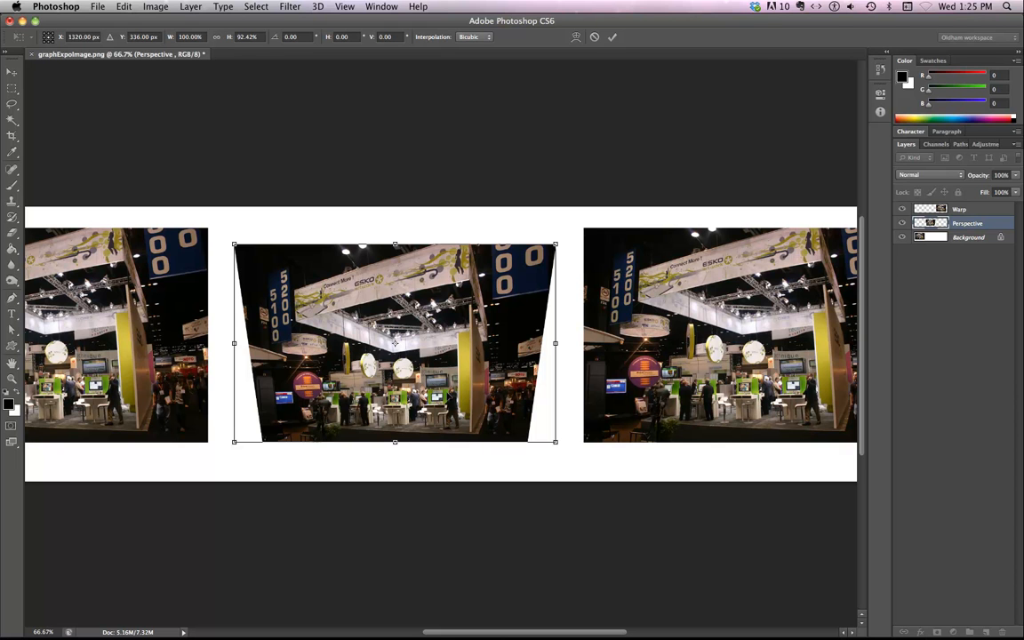
key(super+z)
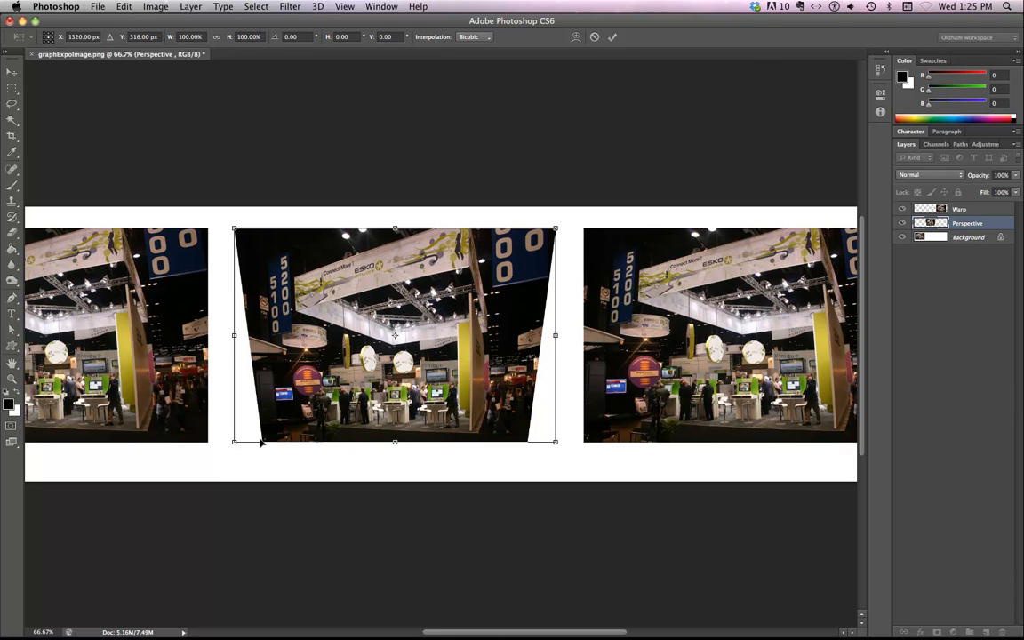
click(13, 71)
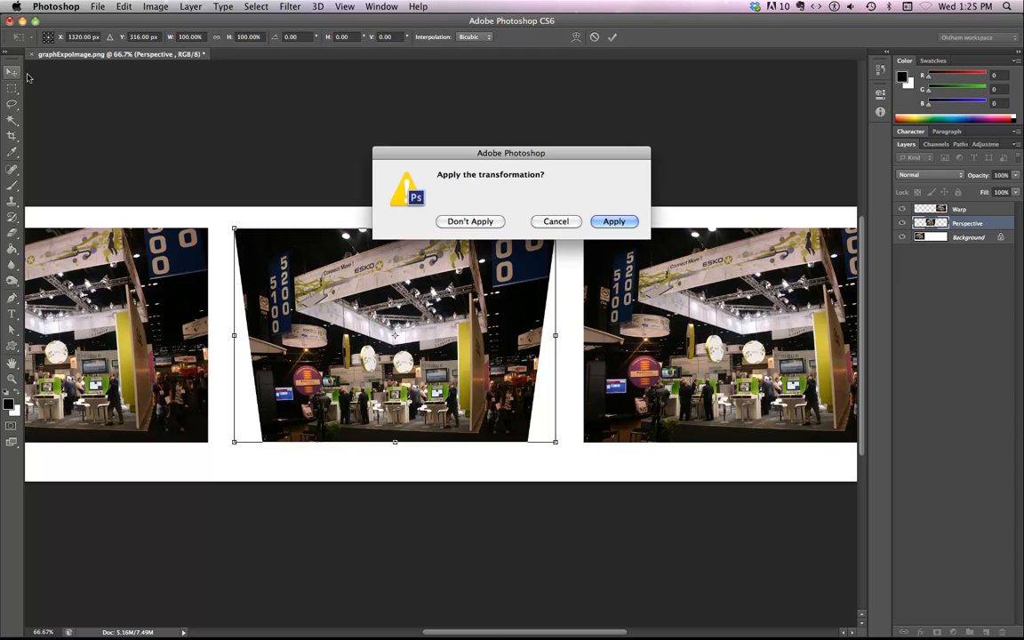
click(472, 222)
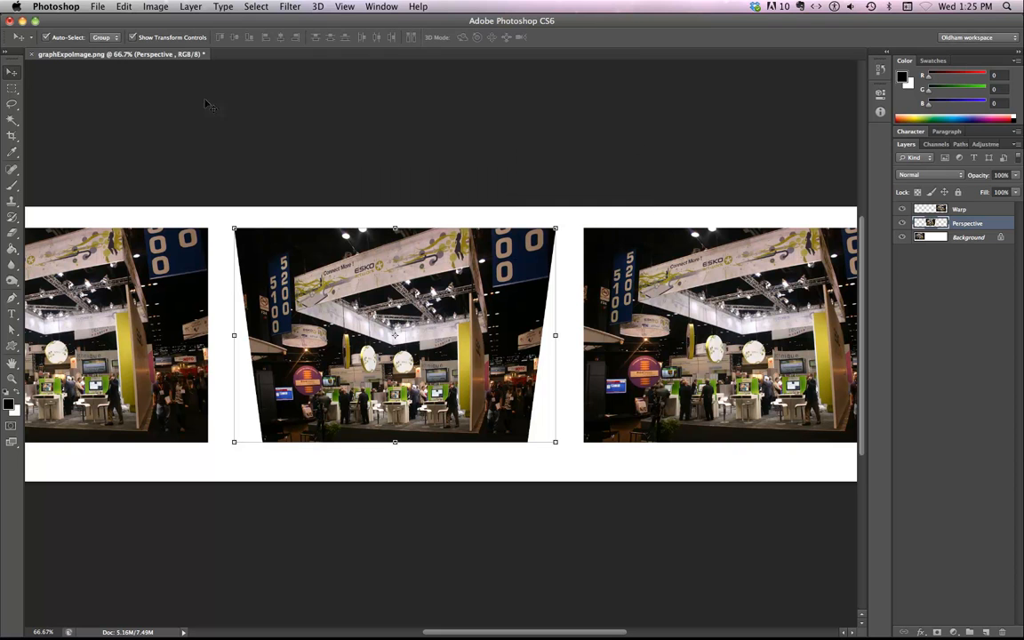
click(133, 37)
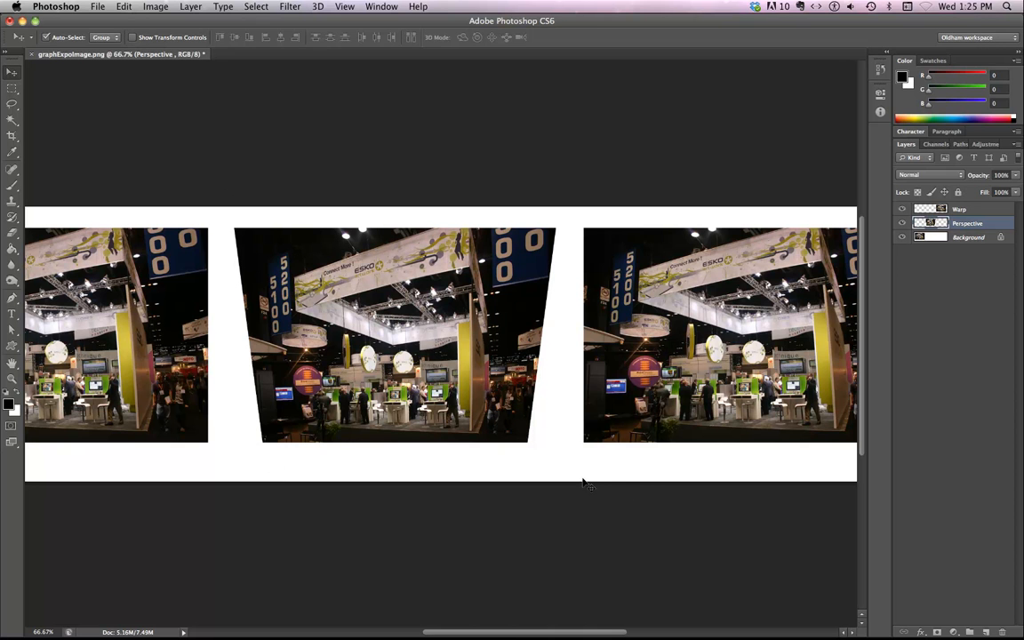
Trim the middle photo's slanted left edge square with a rectangular marquee selection, delete the selected strip, and deselect.
click(12, 88)
click(60, 84)
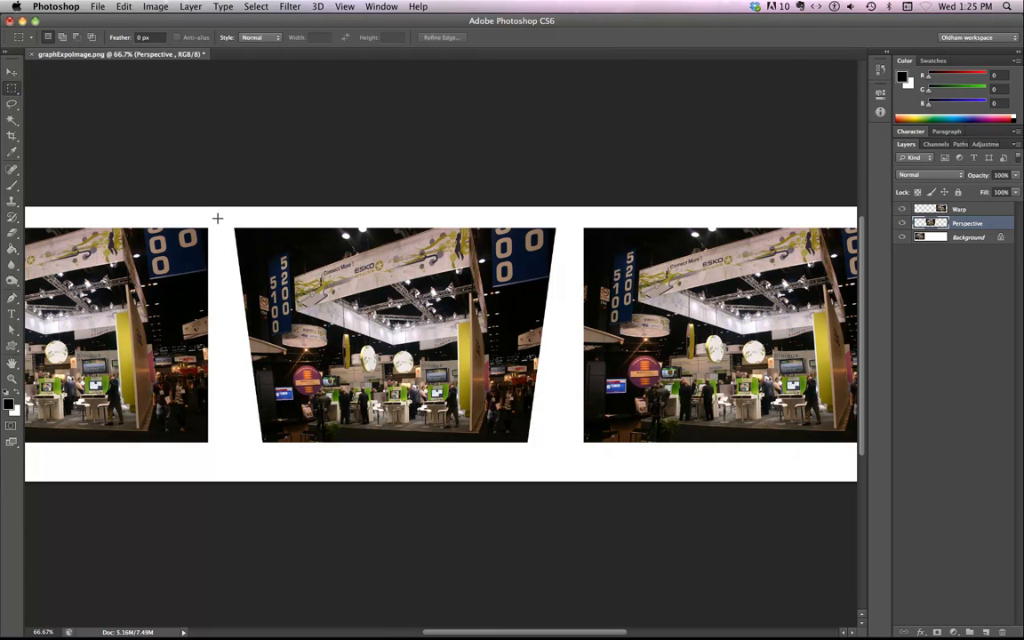
drag(219, 216, 262, 454)
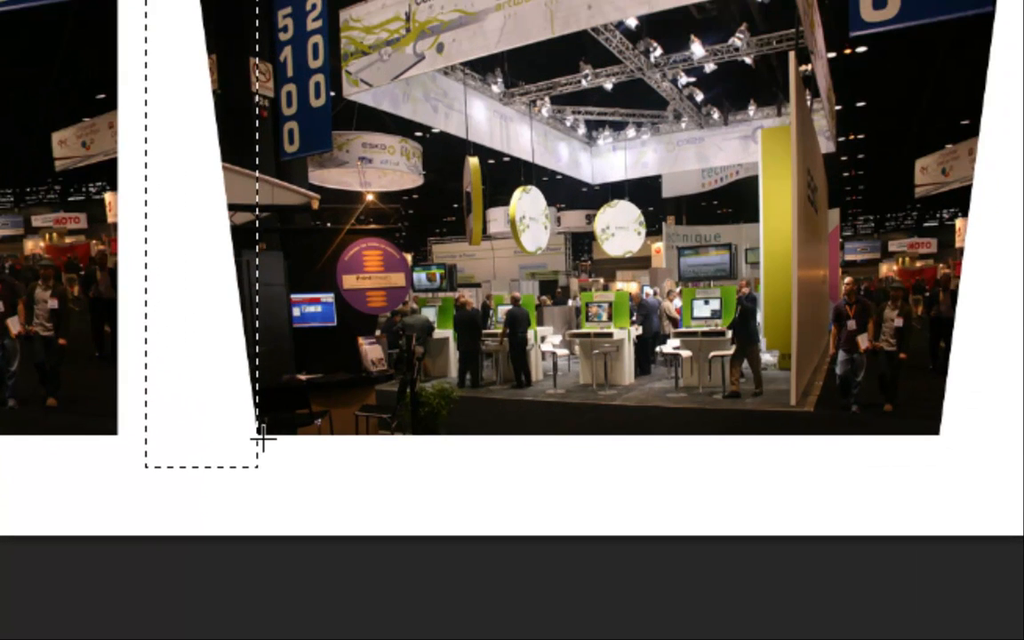
scroll(424, 336, up, 7)
scroll(423, 336, down, 5)
scroll(423, 334, up, 1)
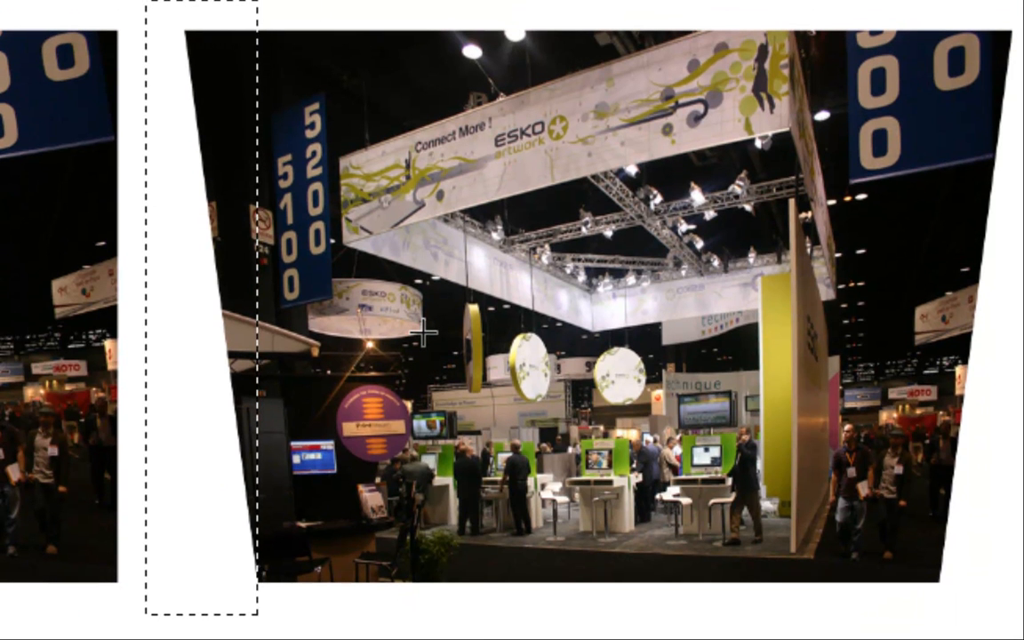
key(Delete)
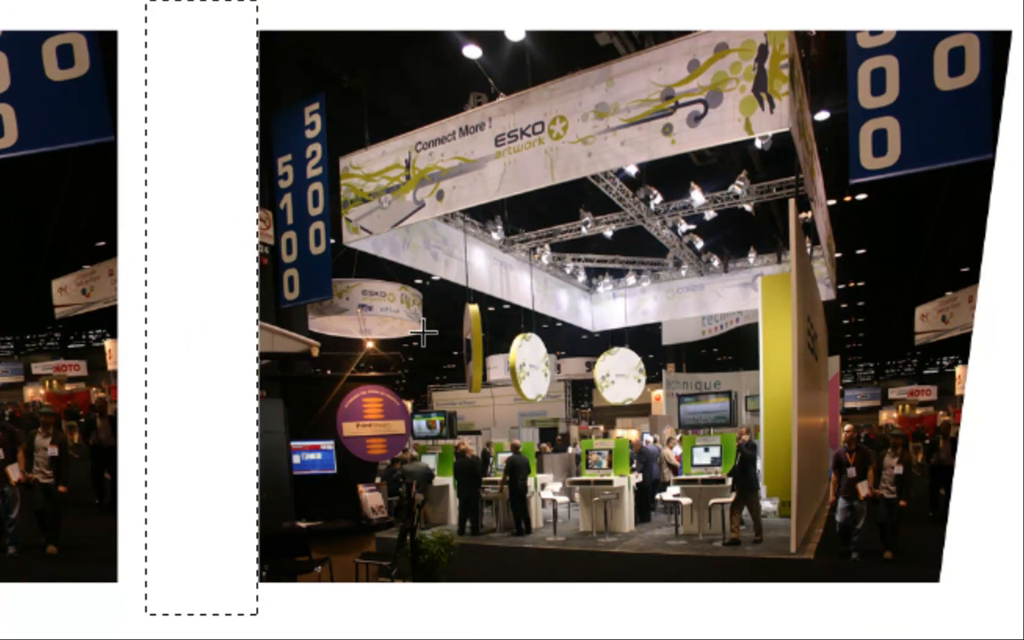
key(ctrl+d)
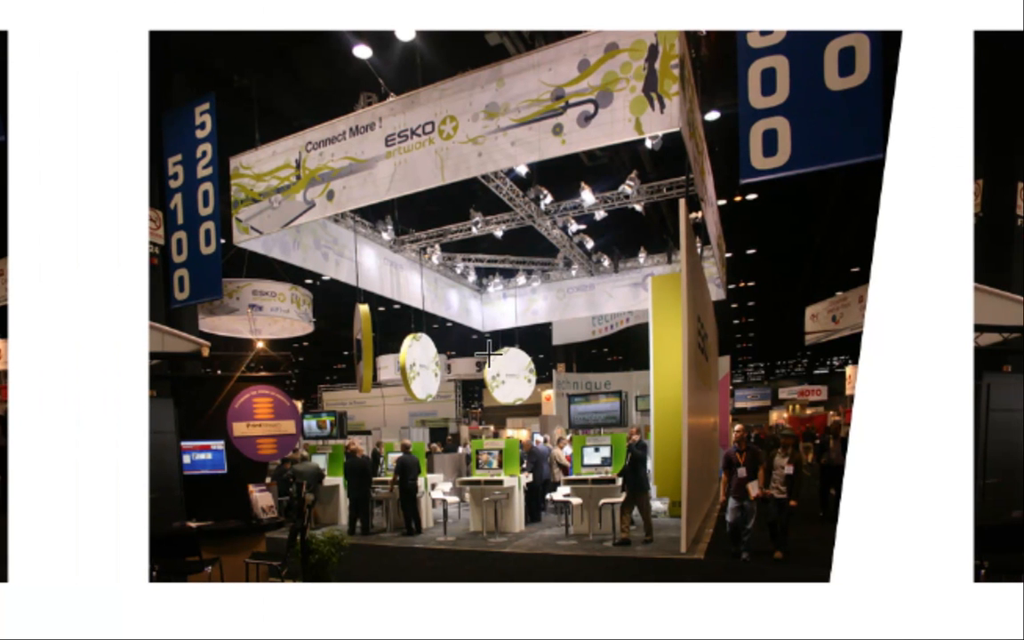
Delete the slanted strip on the middle photo's right edge with a rectangular selection from its lower corner, and deselect.
drag(956, 16, 830, 598)
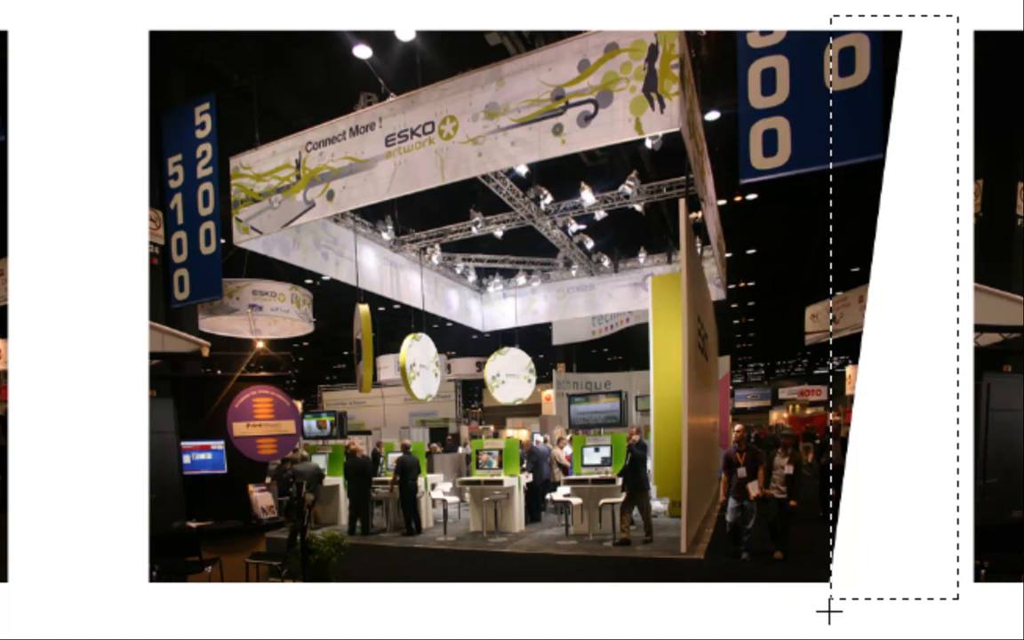
key(Delete)
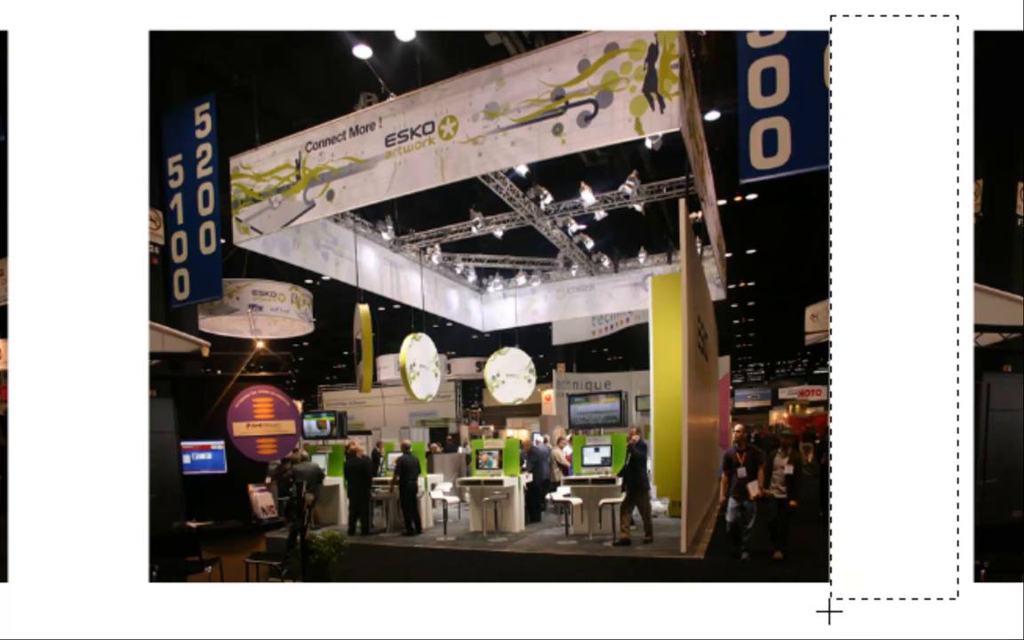
click(829, 610)
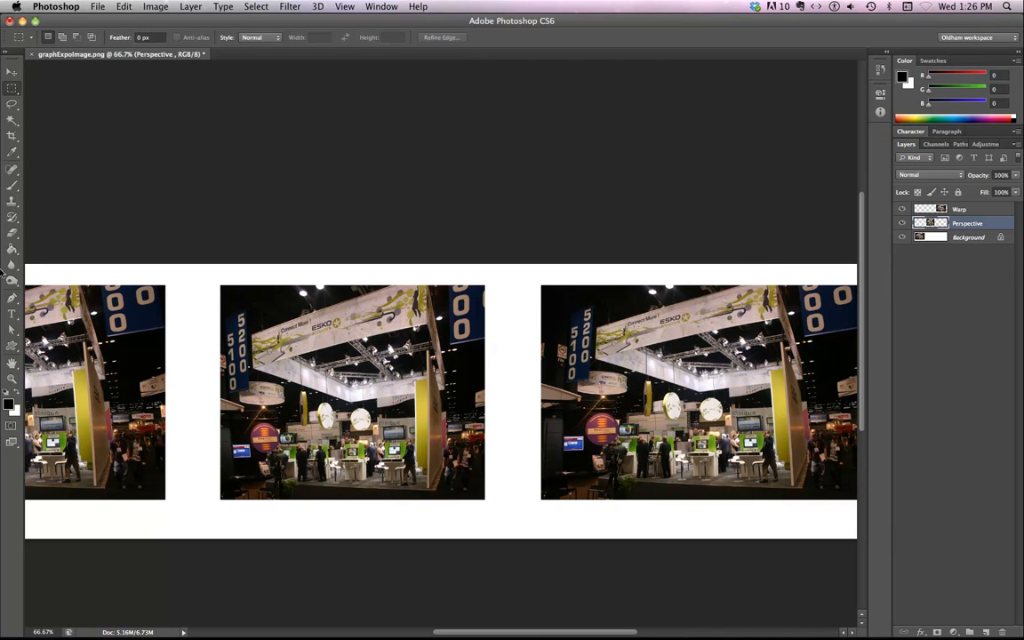
Move the Perspective and Warp photos to the left with the Move tool so the gaps between the three photos are even.
click(12, 71)
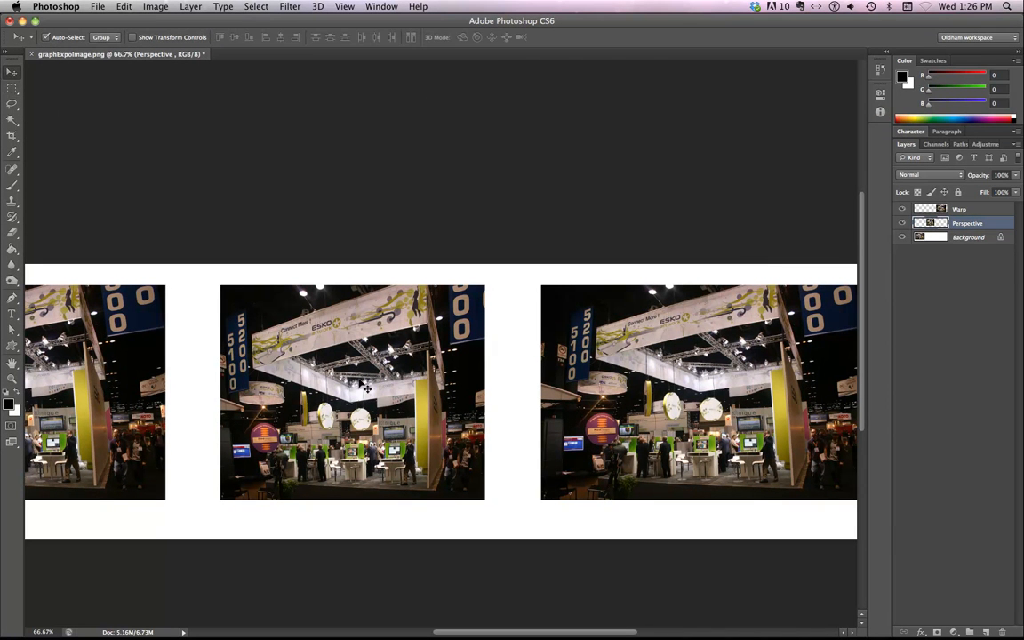
drag(364, 390, 350, 358)
drag(677, 396, 626, 396)
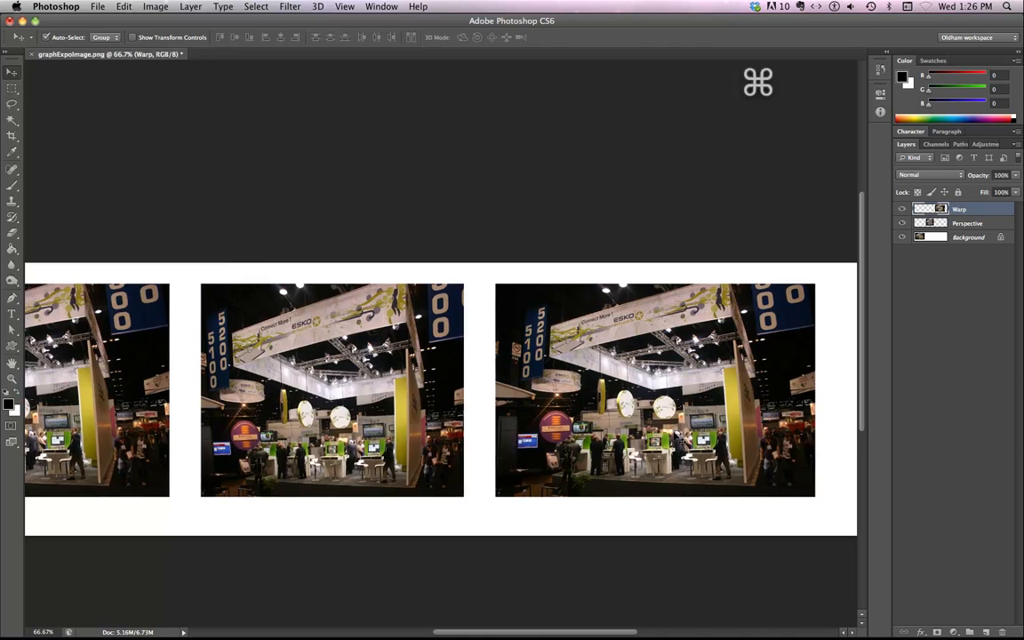
Crop the canvas's excess white on the right so its margin matches the left one, and return to the Move tool.
key(super+minus)
key(c)
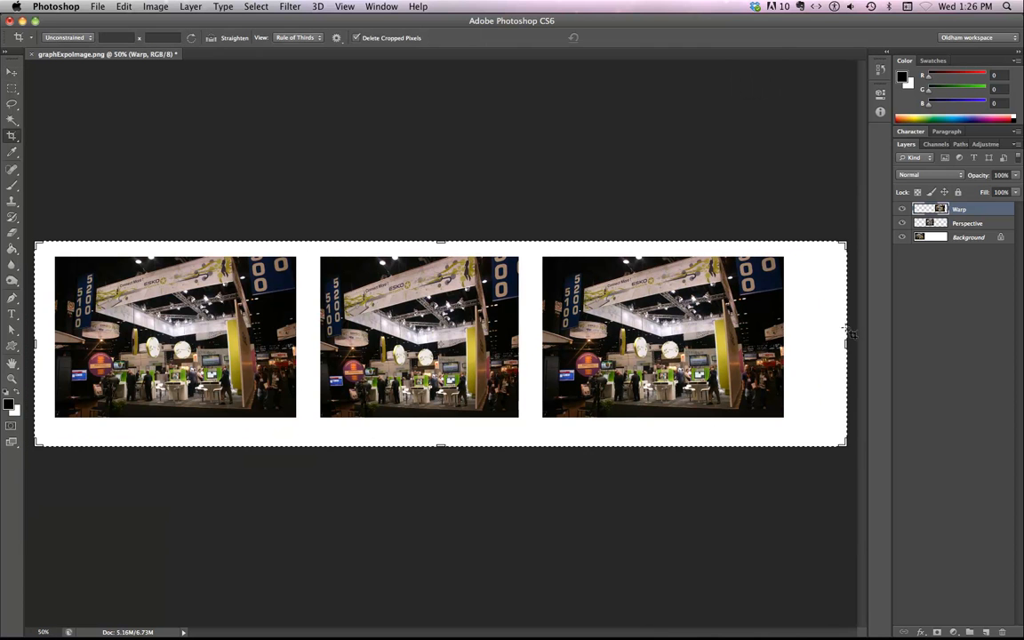
drag(844, 344, 823, 342)
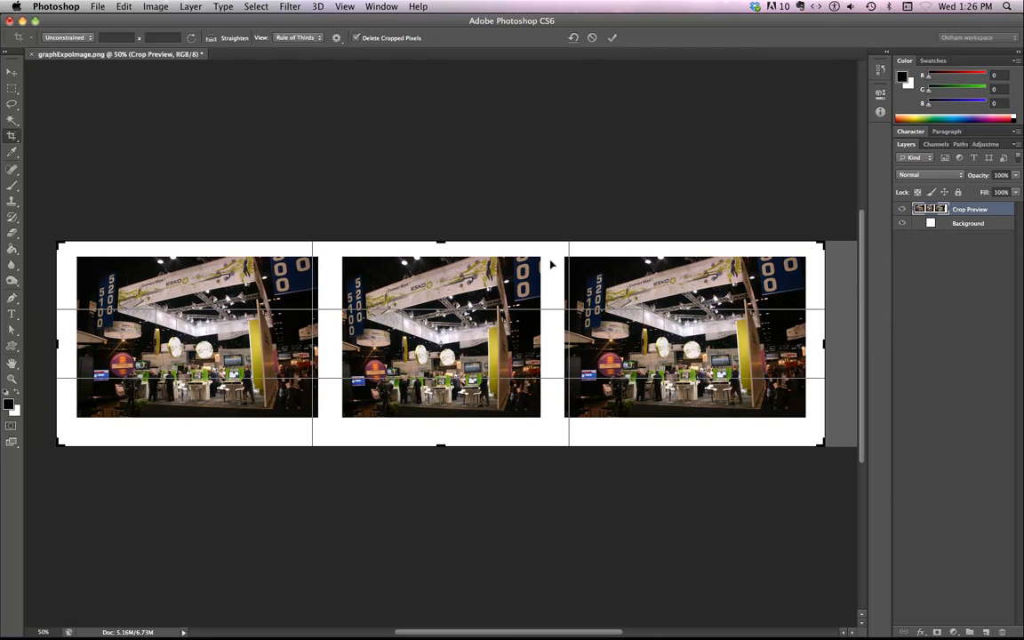
key(Return)
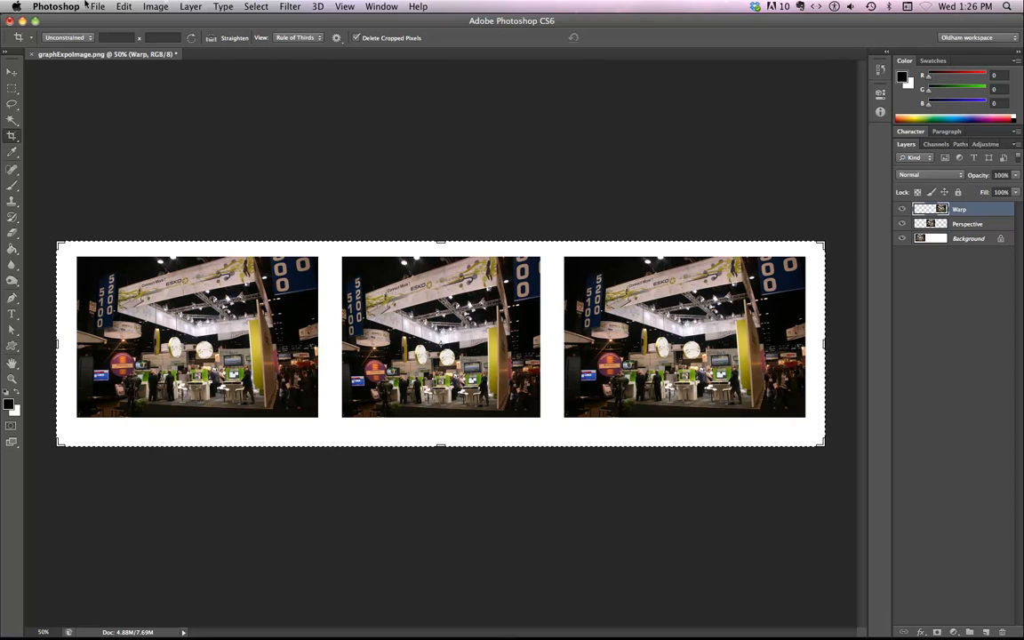
click(12, 71)
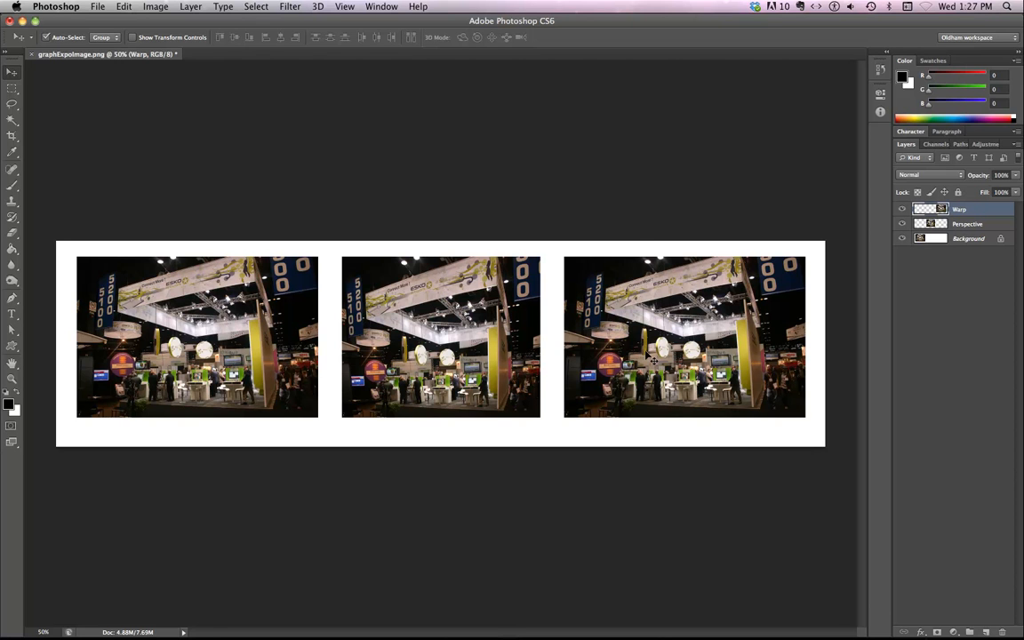
Start a Warp transform on the Warp layer and pull the mesh's lower right interior and bottom-edge handle left to straighten the booth wall.
key(super+t)
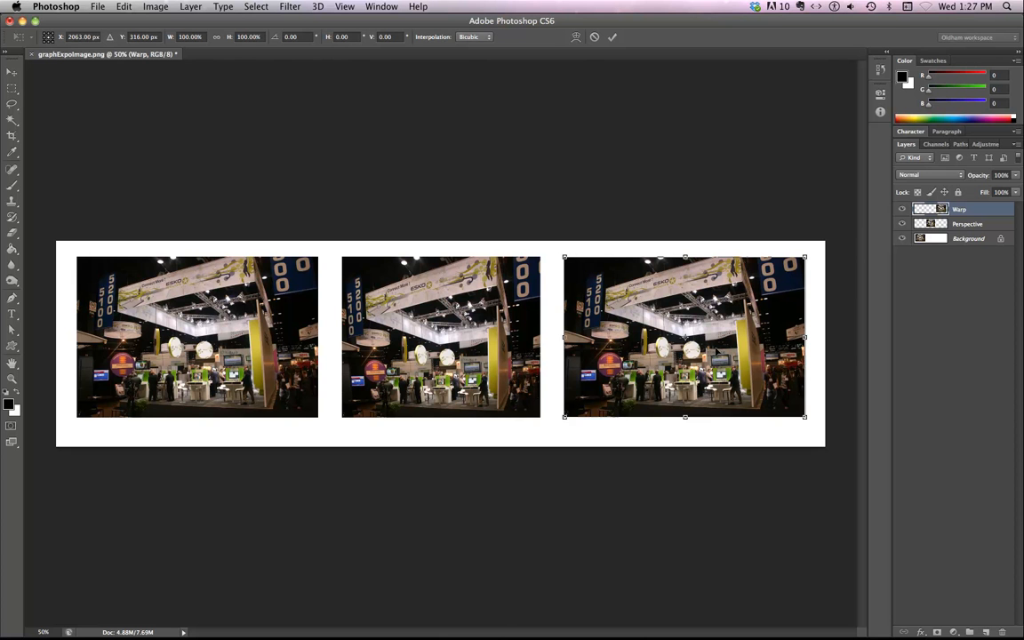
key(super+equal)
key(super+equal)
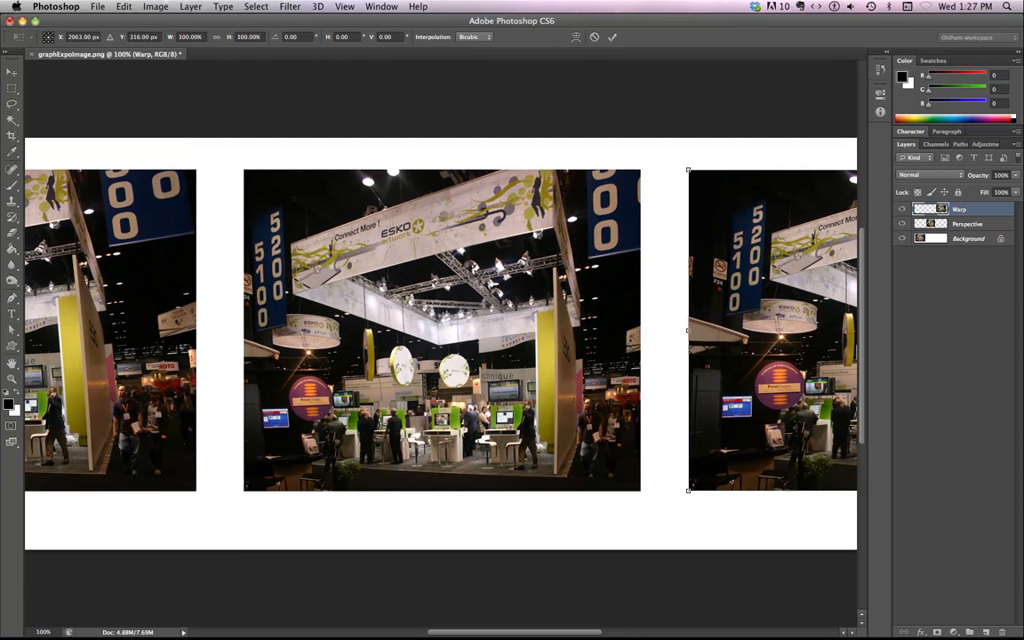
drag(671, 358, 218, 343)
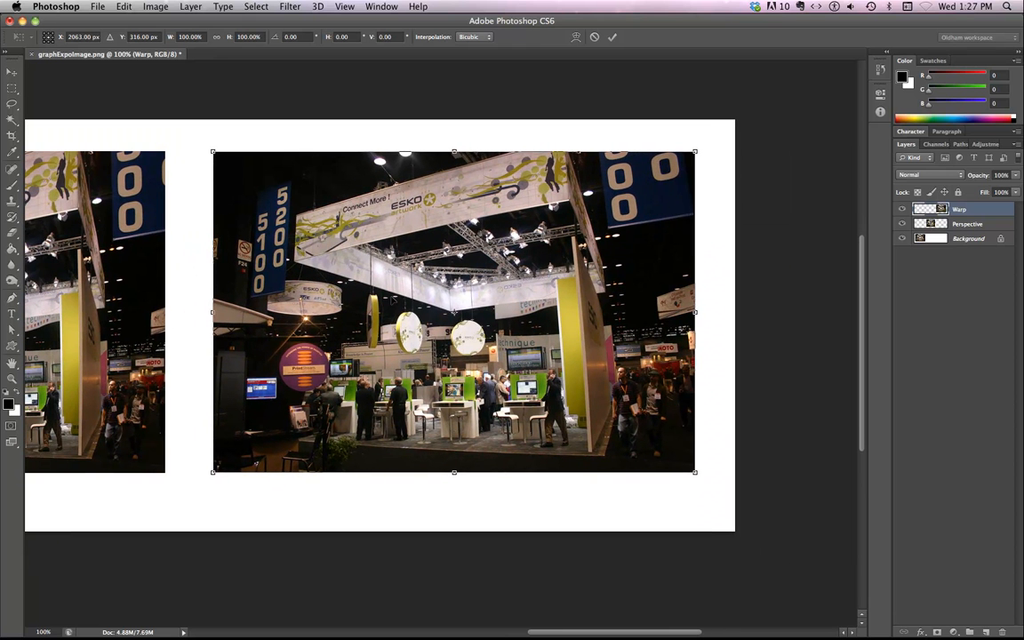
right_click(392, 300)
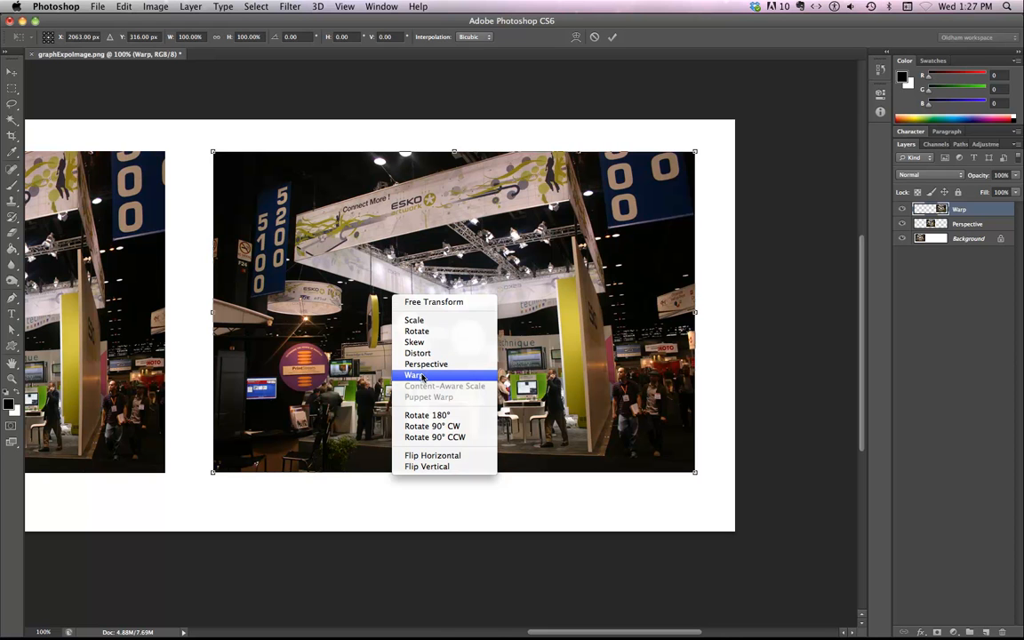
click(422, 377)
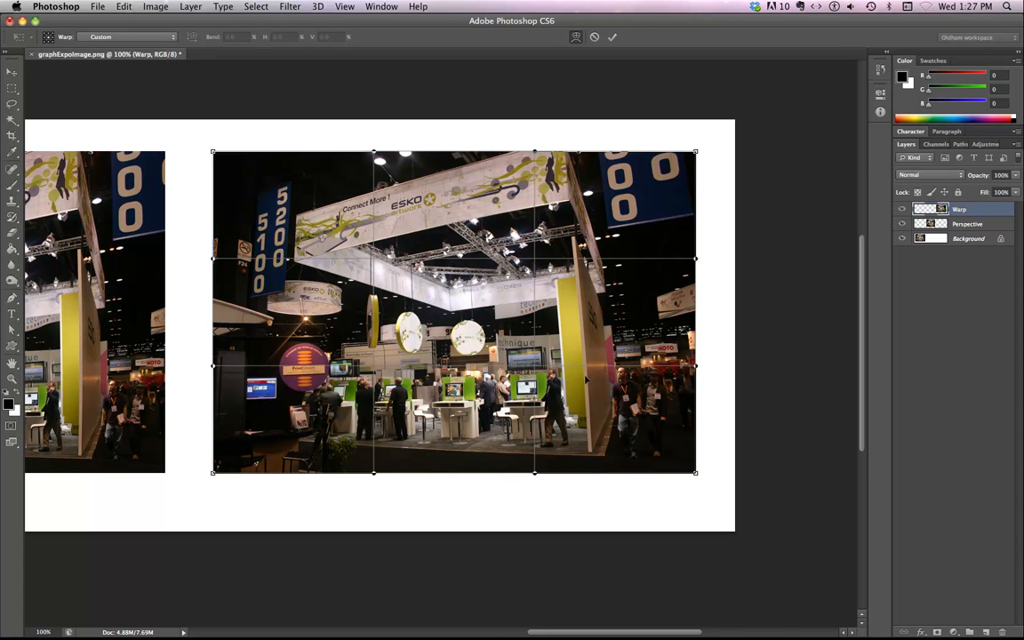
drag(535, 367, 518, 367)
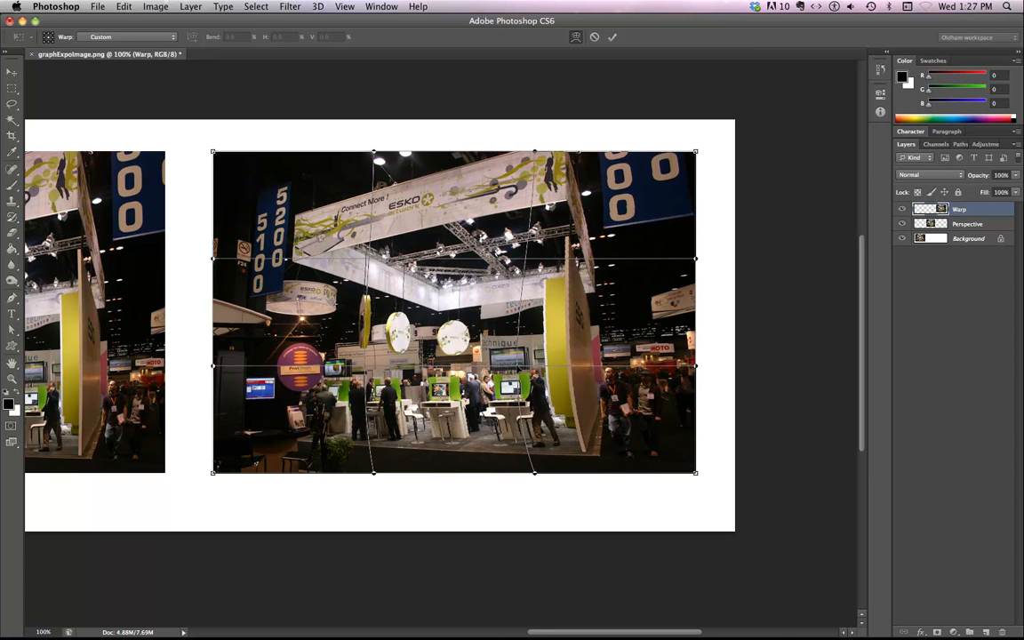
drag(535, 474, 484, 476)
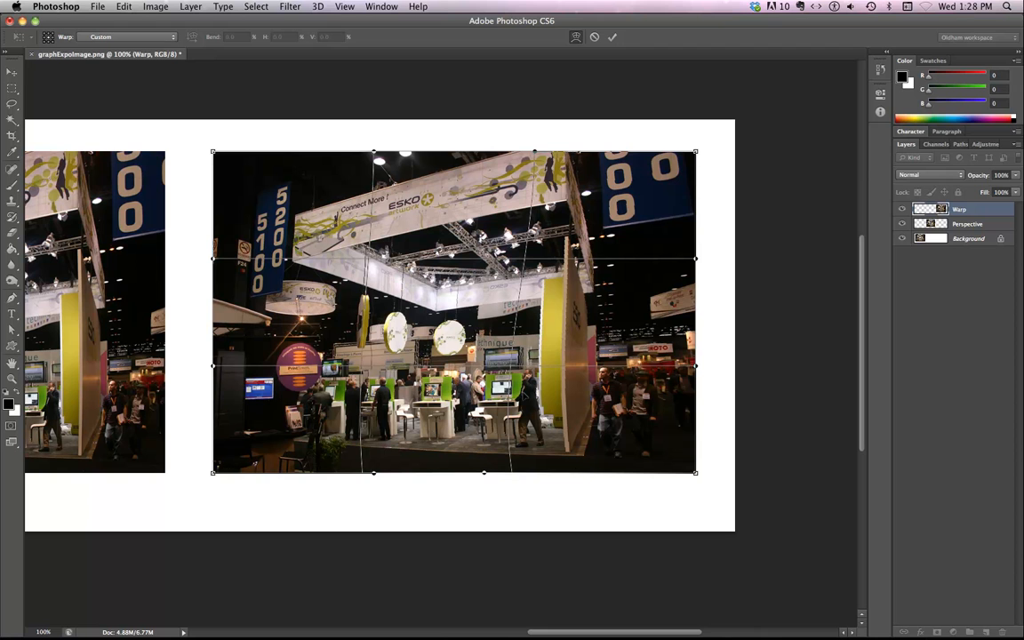
drag(512, 368, 516, 367)
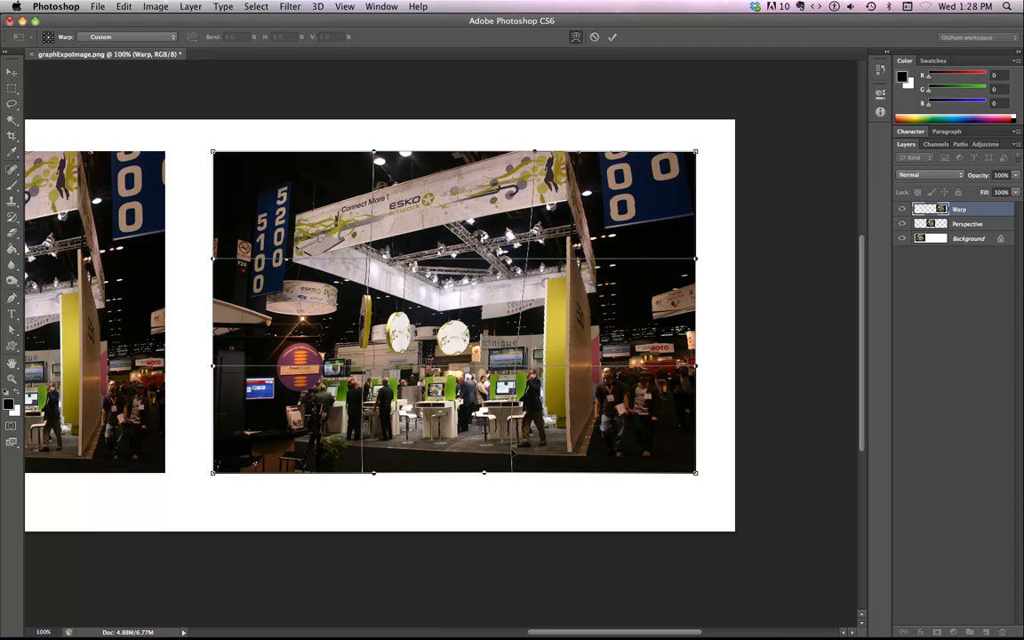
drag(515, 451, 484, 472)
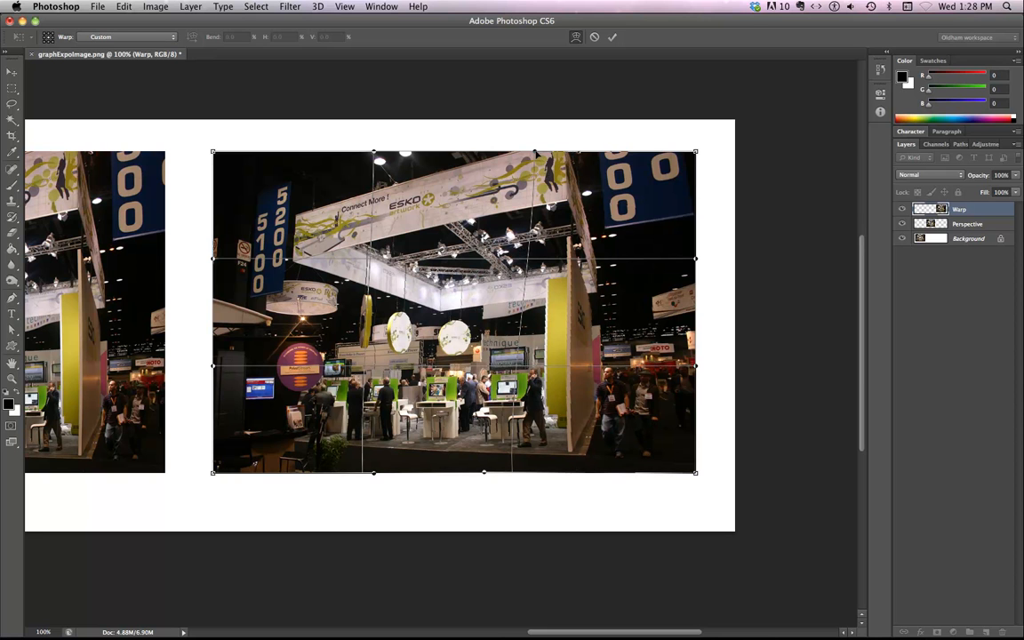
Pull the warp's right-hand top-edge handle slightly right, nudge the booth wall right, and even out the photo's bottom and right edges.
drag(536, 153, 548, 152)
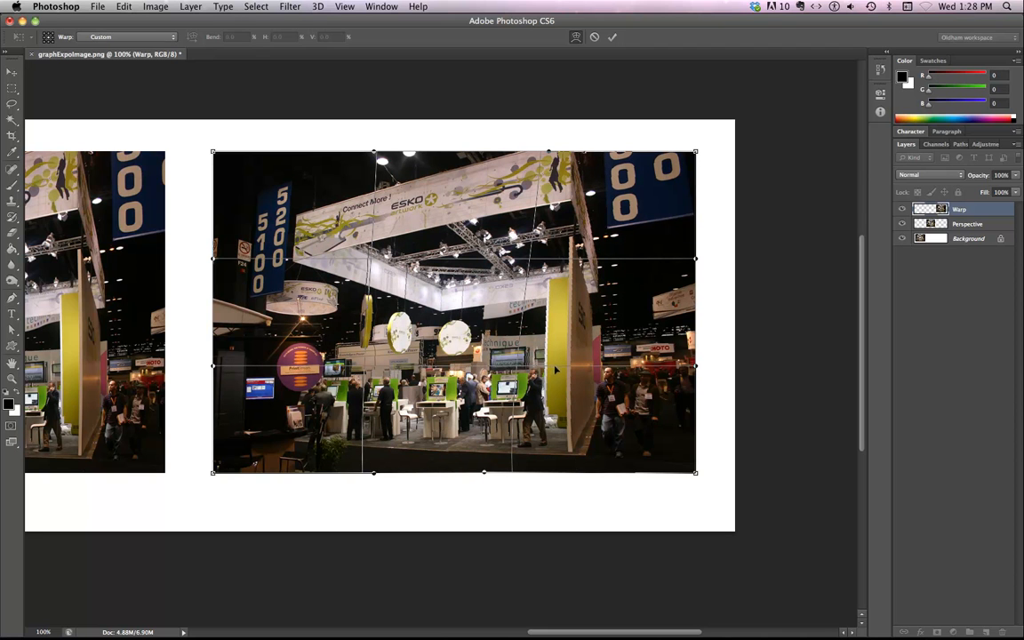
drag(552, 372, 560, 369)
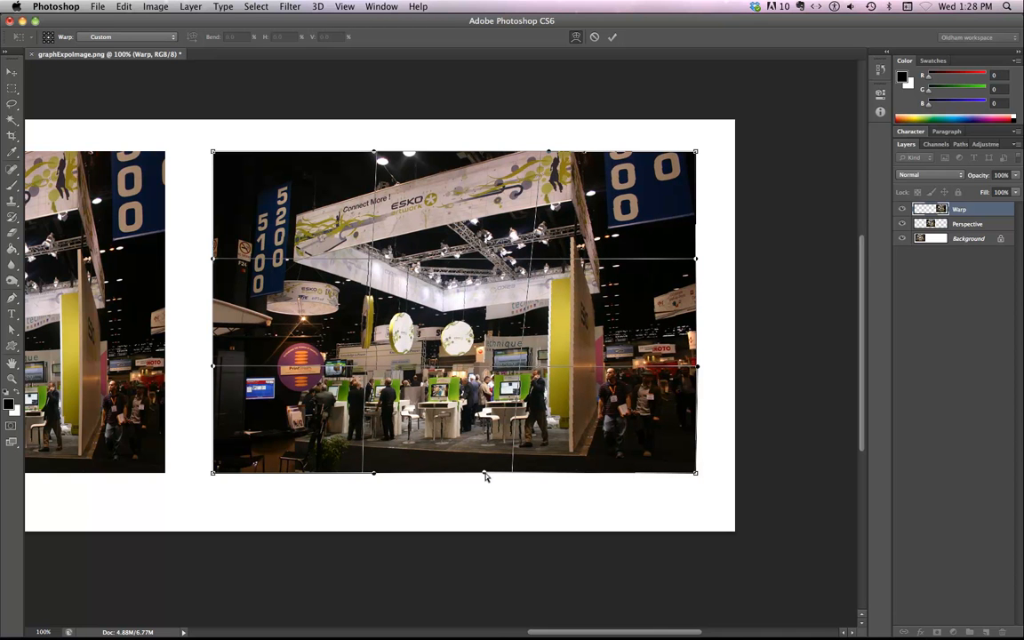
mouse_move(484, 474)
mouse_down()
mouse_move(485, 483)
mouse_move(485, 474)
mouse_up()
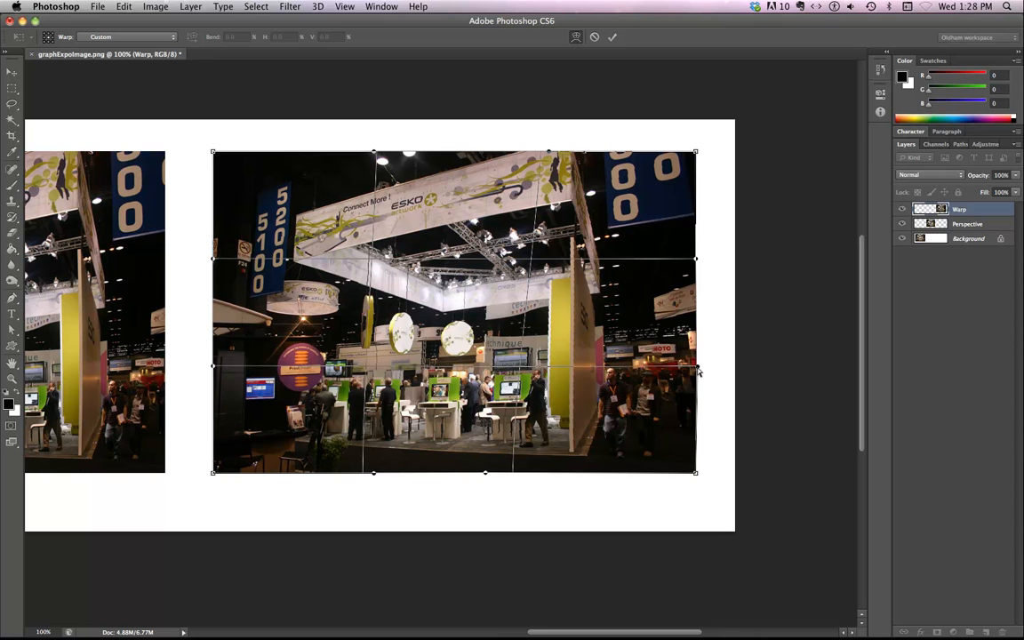
drag(698, 367, 694, 368)
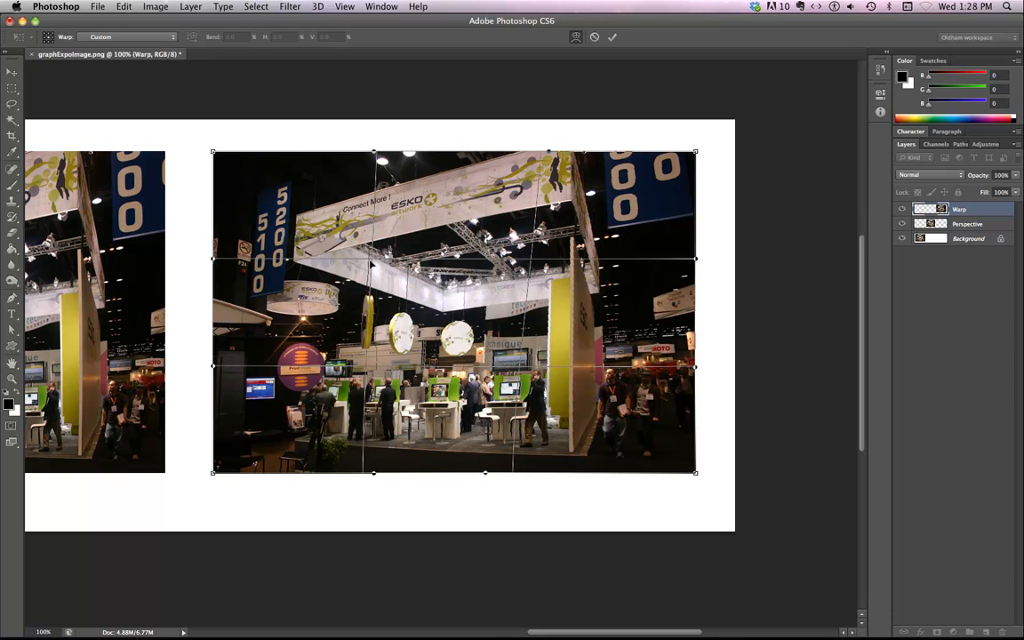
Shift the left side of the warp mesh and its bottom-edge handle right to straighten the hanging signs, level the top edge, and apply the warp.
drag(335, 235, 340, 235)
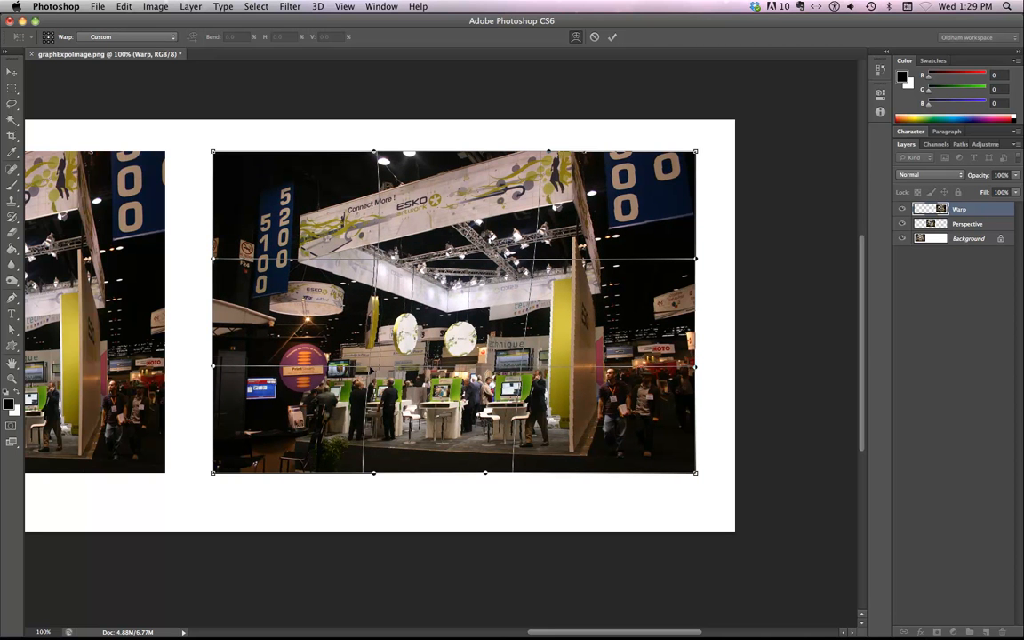
drag(370, 371, 374, 371)
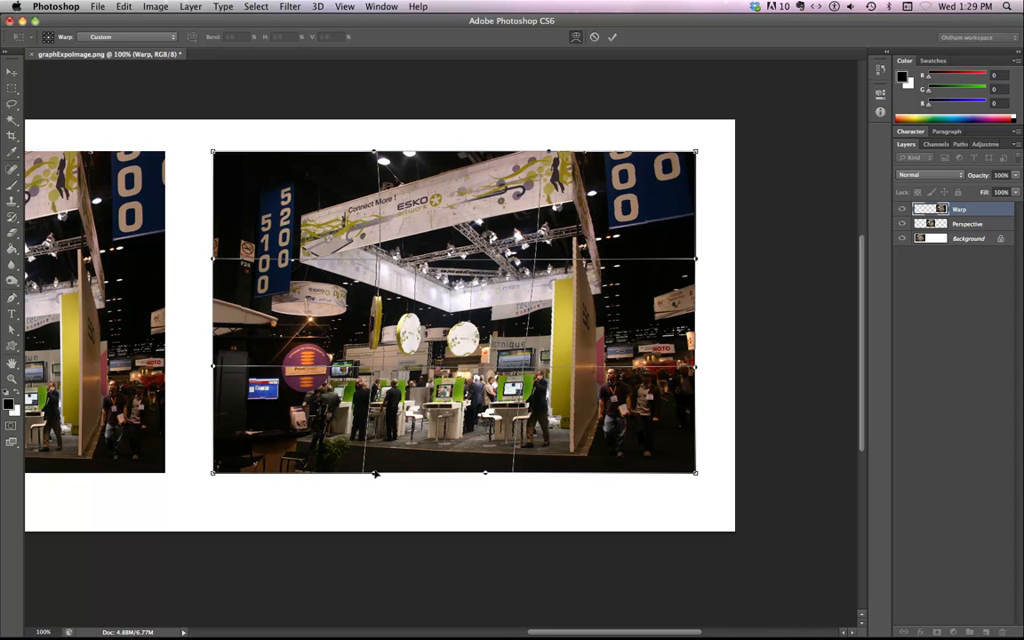
drag(374, 475, 397, 476)
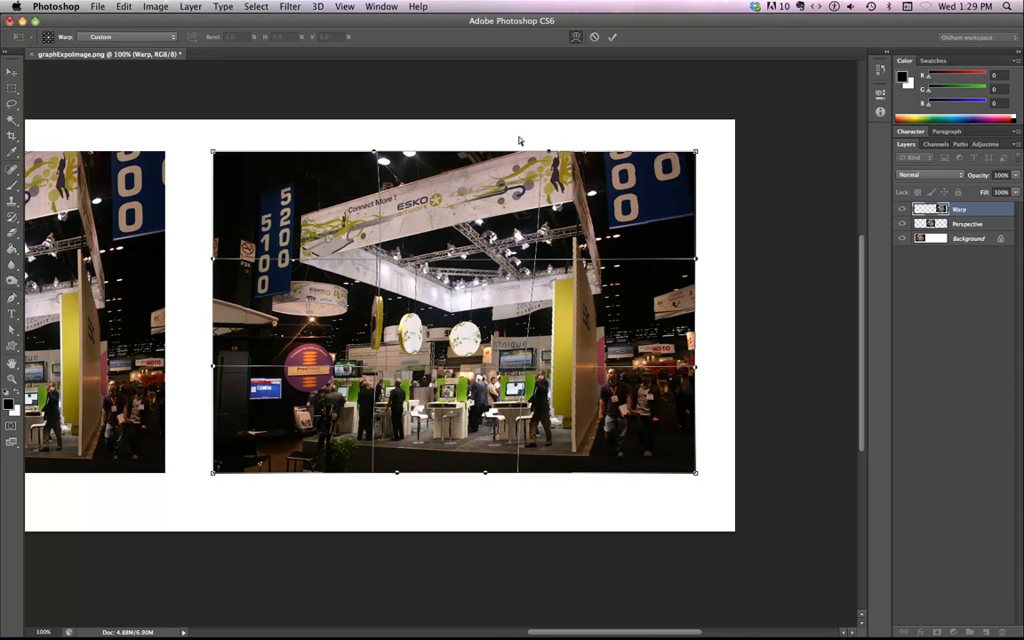
drag(550, 152, 548, 153)
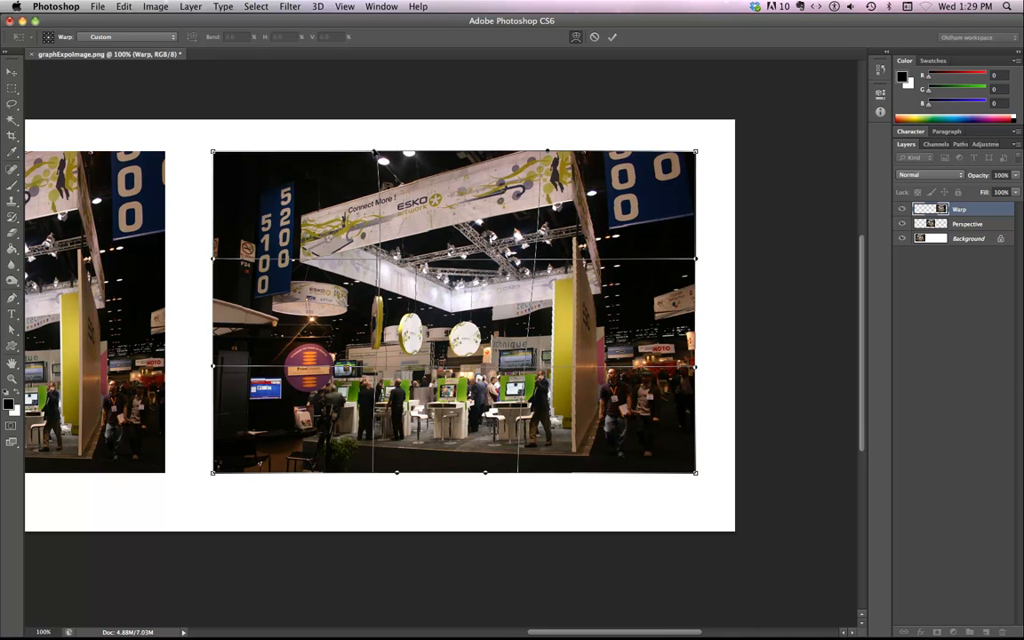
drag(375, 153, 376, 152)
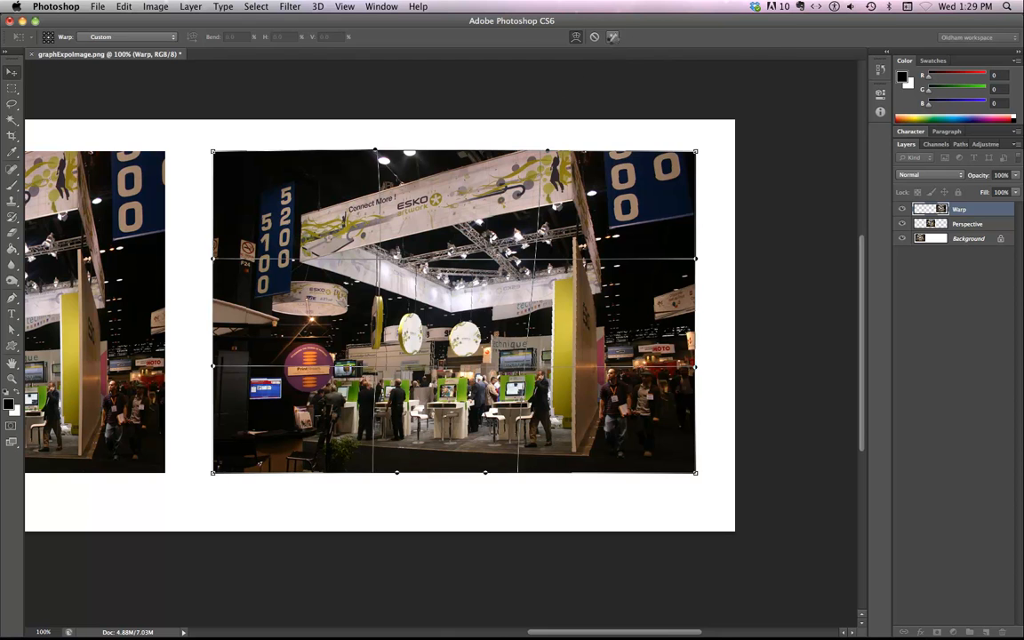
click(611, 37)
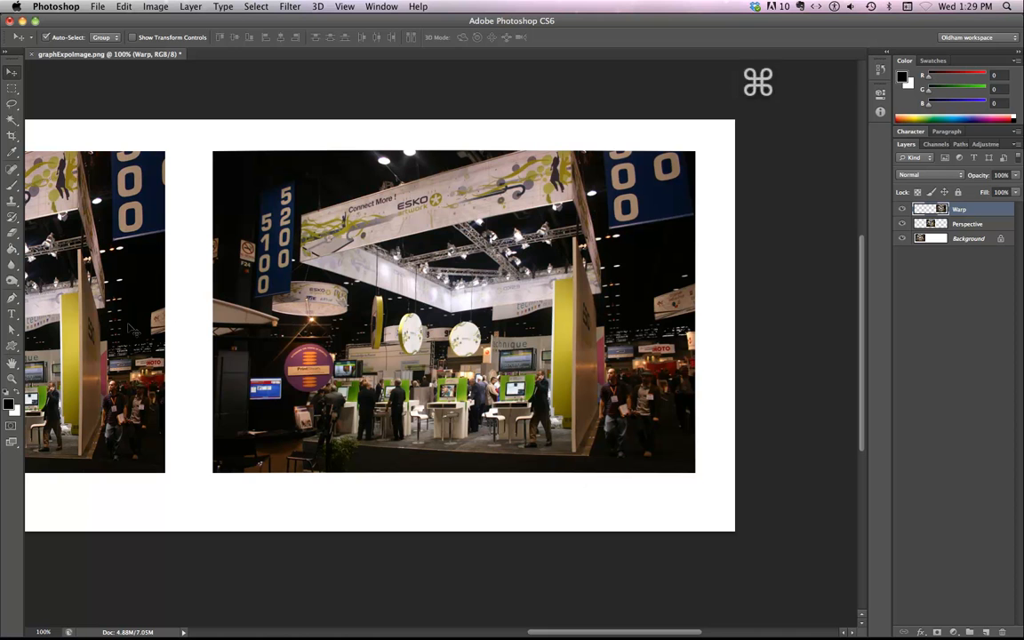
Show the rulers and place a vertical guide along the booth wall's front edge at about 31.43 in.
key(super+r)
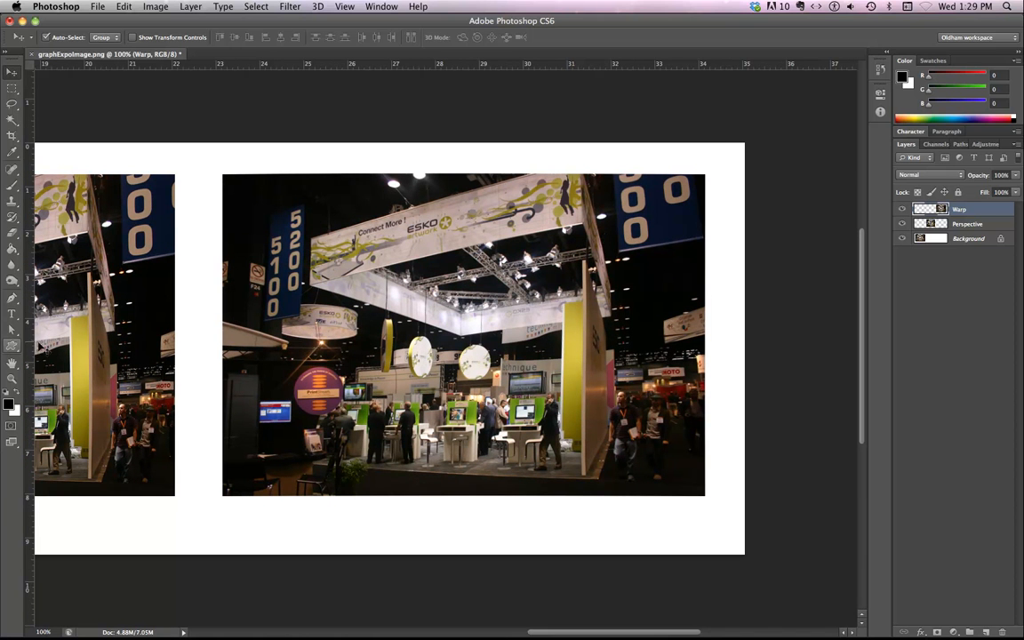
drag(30, 315, 586, 391)
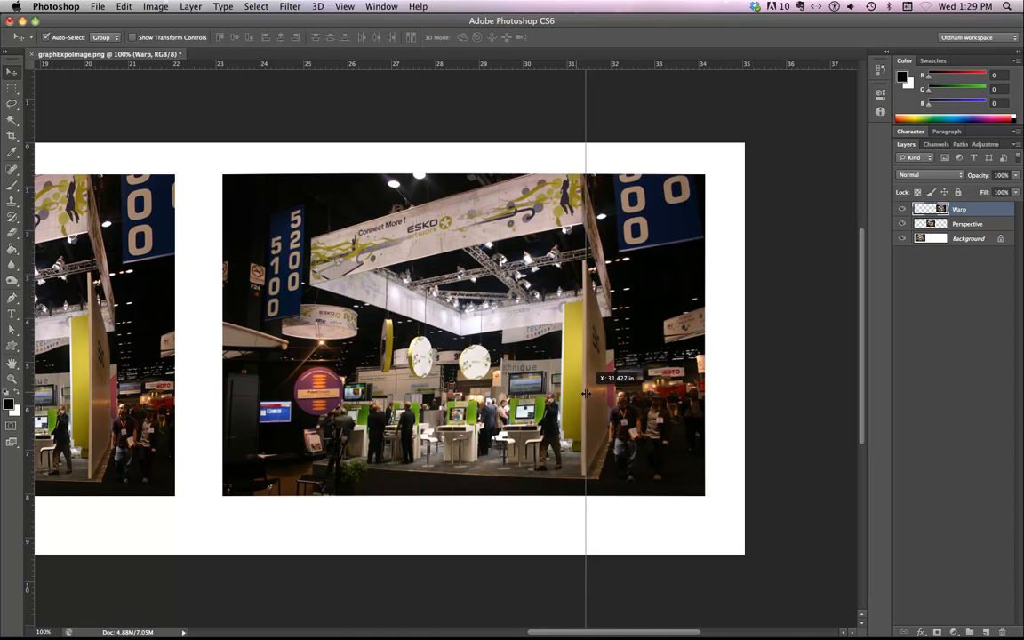
drag(586, 392, 586, 392)
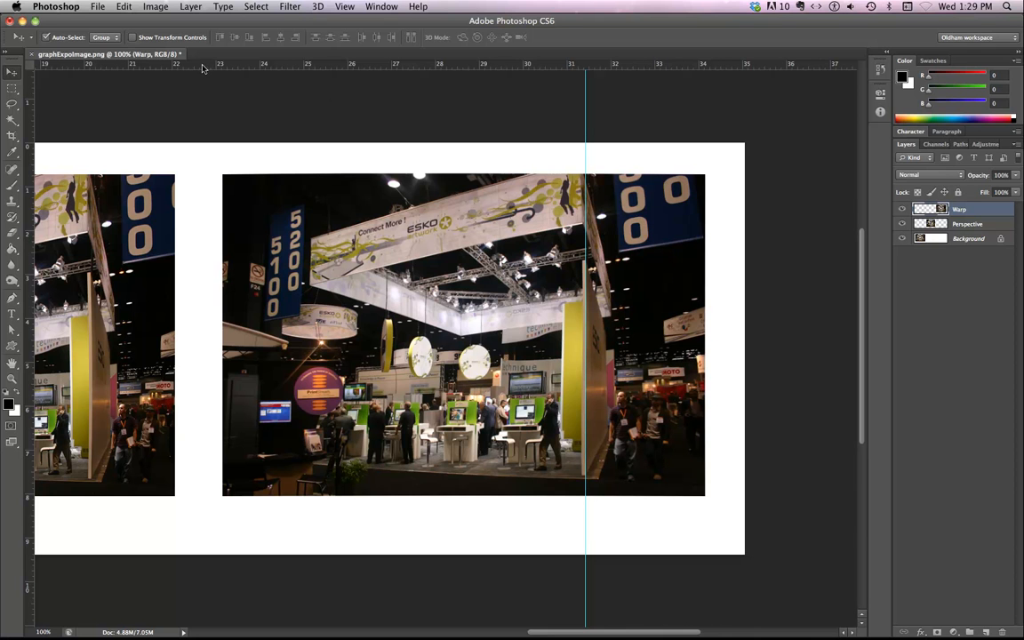
Warp the Warp layer again, moving the right-hand handles of its top and bottom edges slightly right to align the booth wall with the guide.
key(super+t)
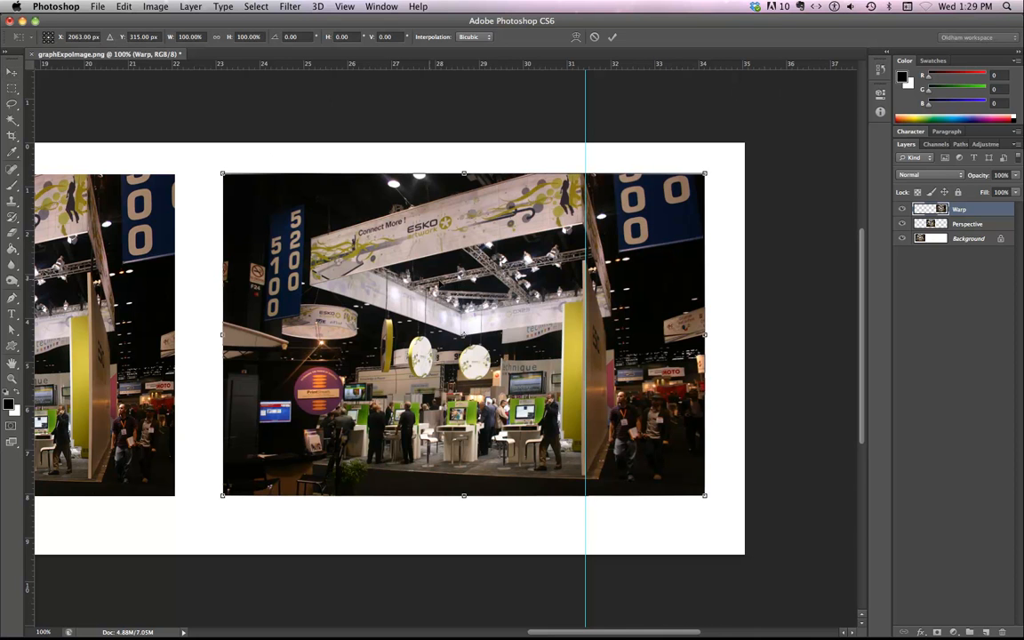
right_click(388, 245)
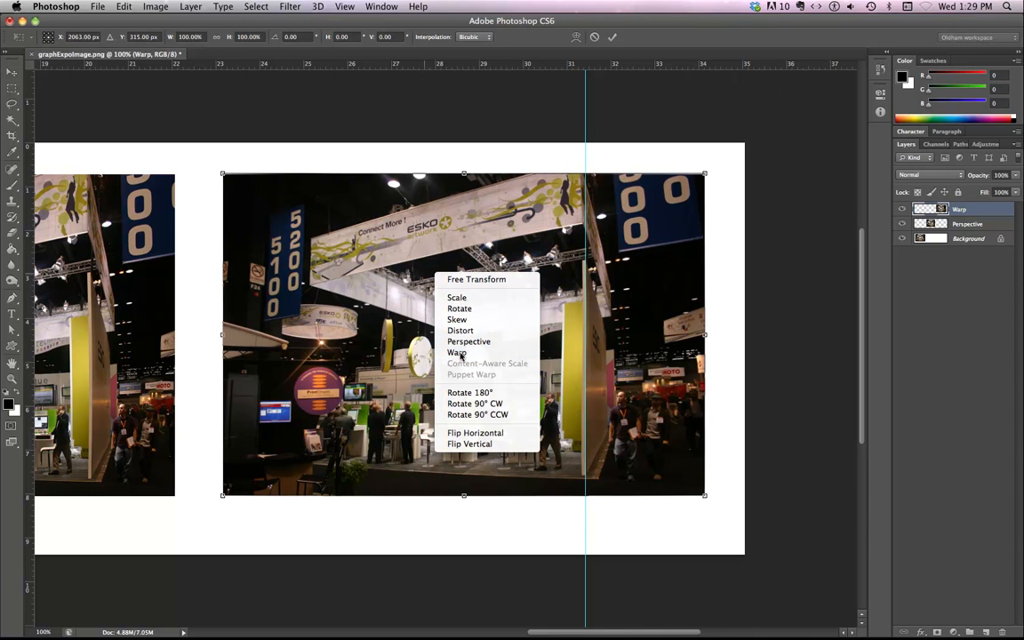
click(415, 319)
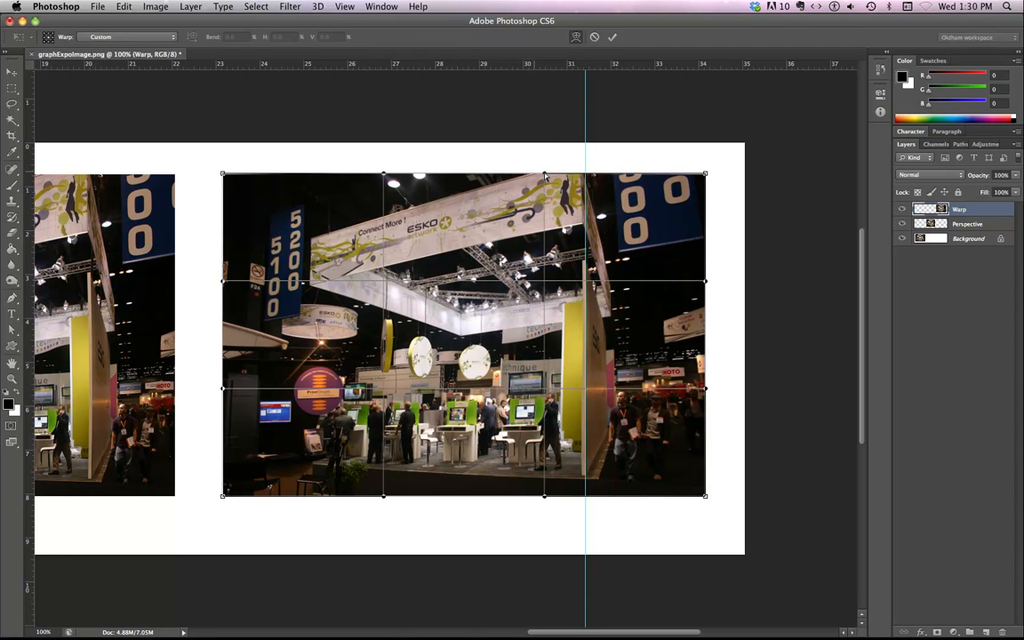
drag(545, 175, 553, 175)
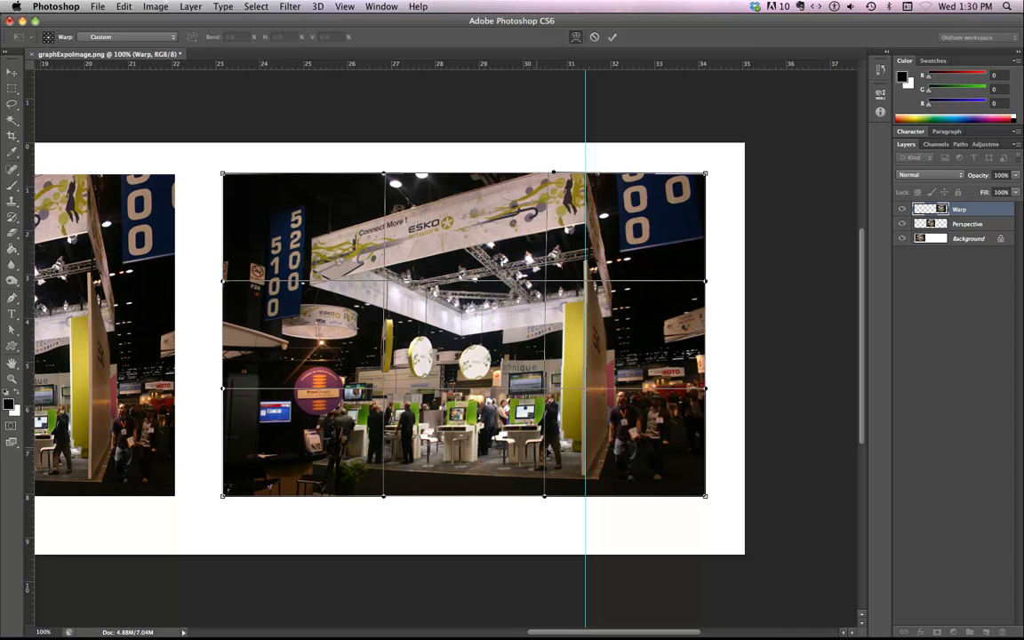
drag(544, 496, 548, 497)
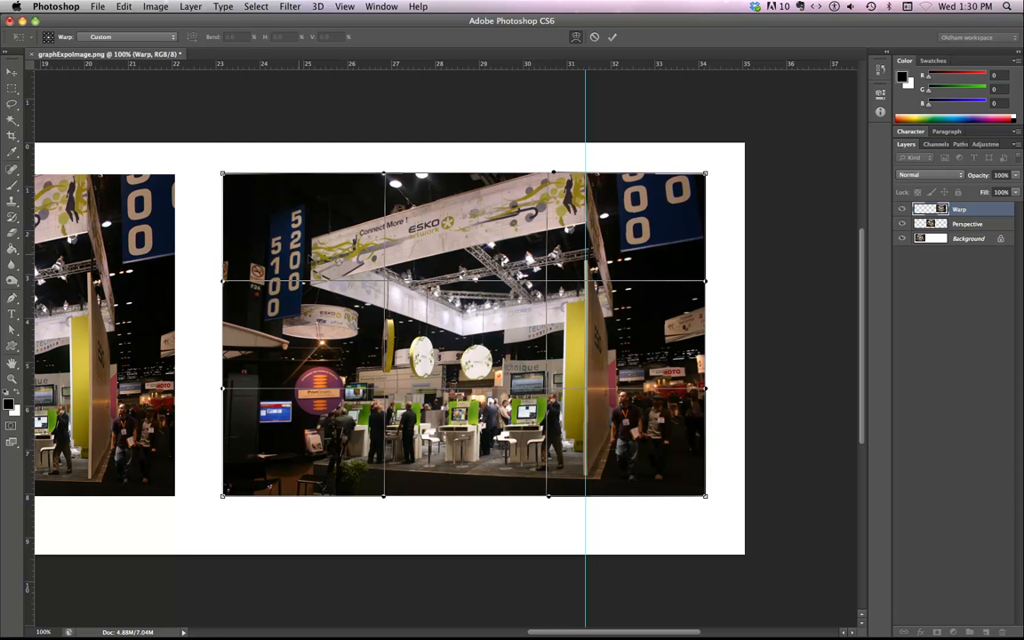
Undo a trial pull on the banner's left corner, fine-tune the mesh's upper left intersection beneath the banner, and apply the warp.
drag(309, 259, 338, 259)
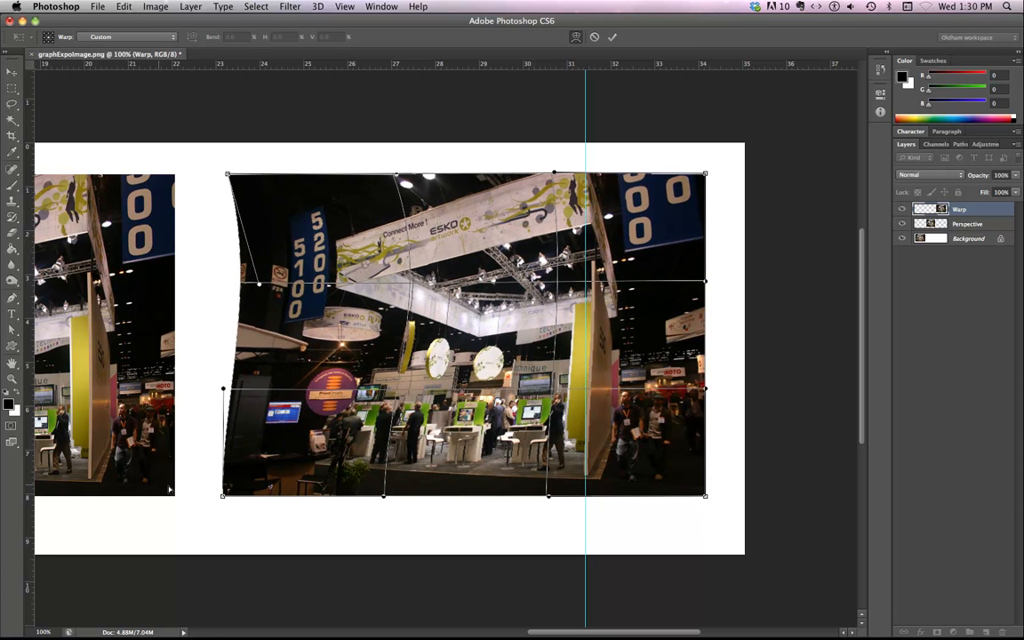
key(super+z)
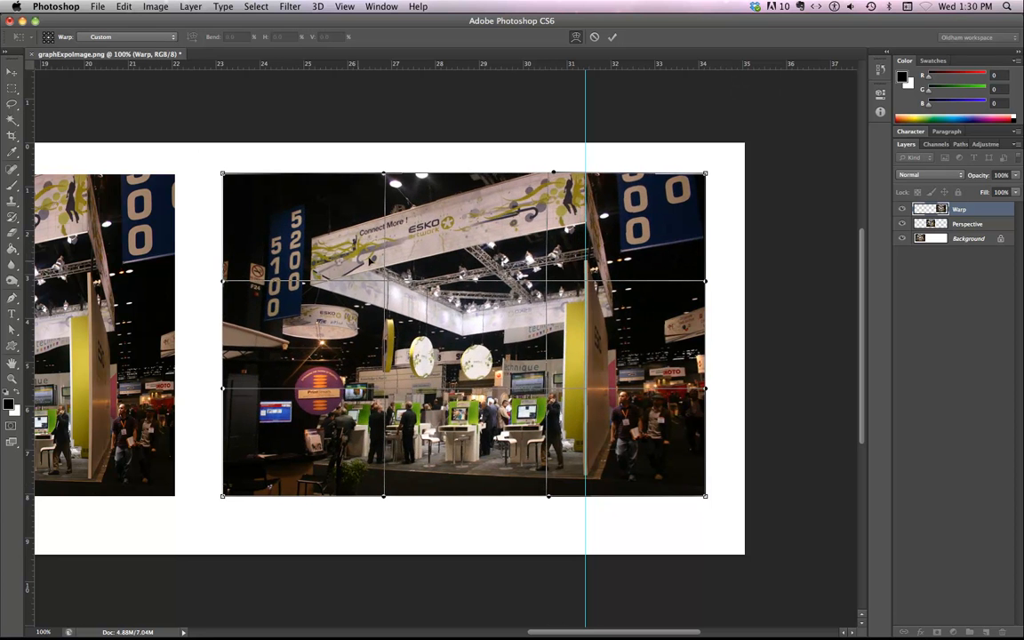
drag(385, 283, 409, 291)
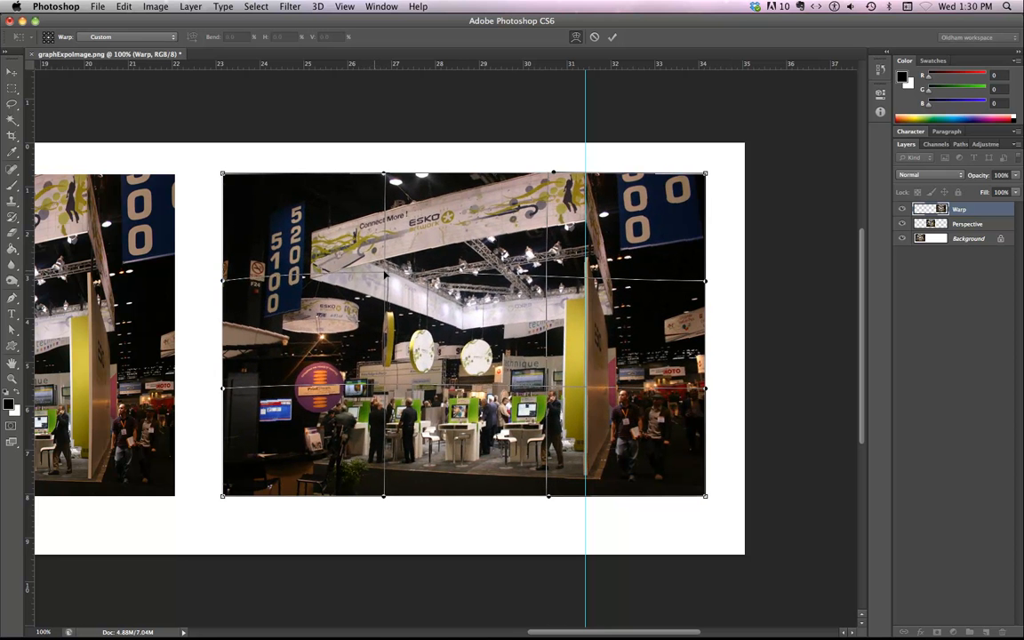
drag(384, 280, 384, 280)
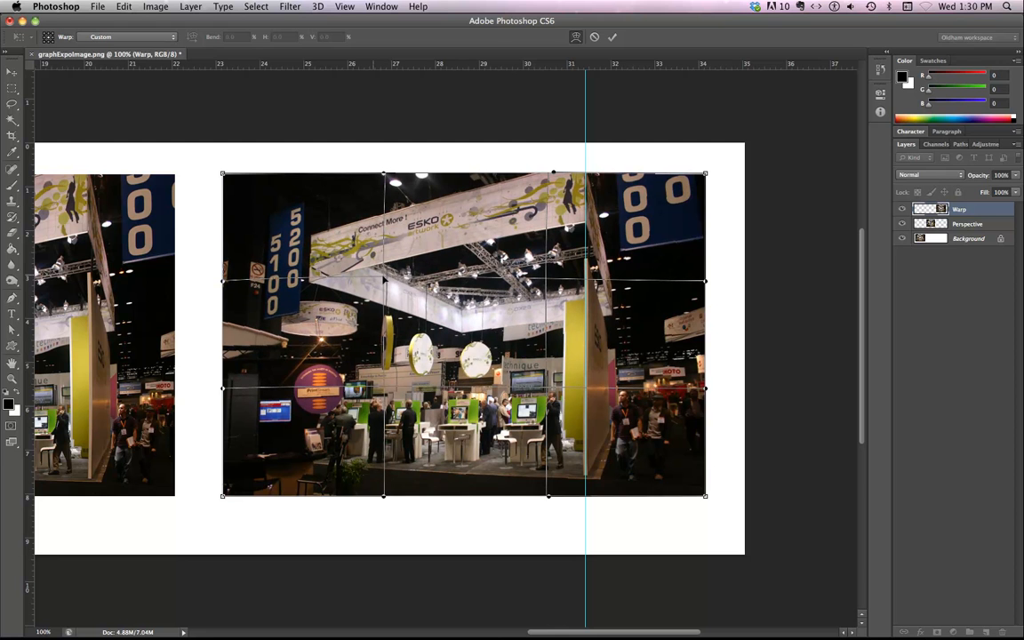
drag(384, 280, 385, 282)
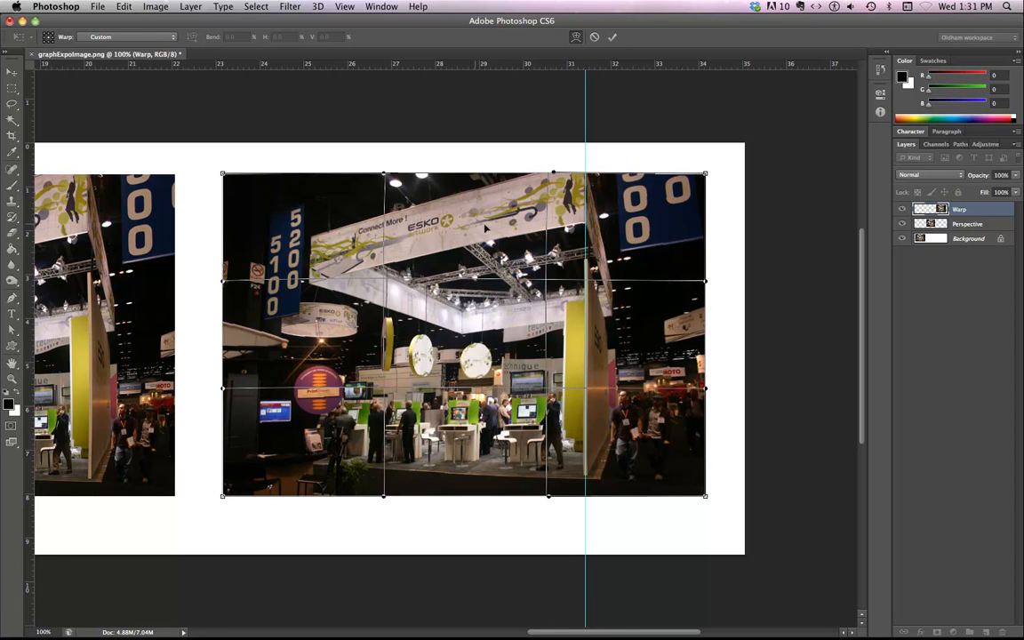
click(612, 38)
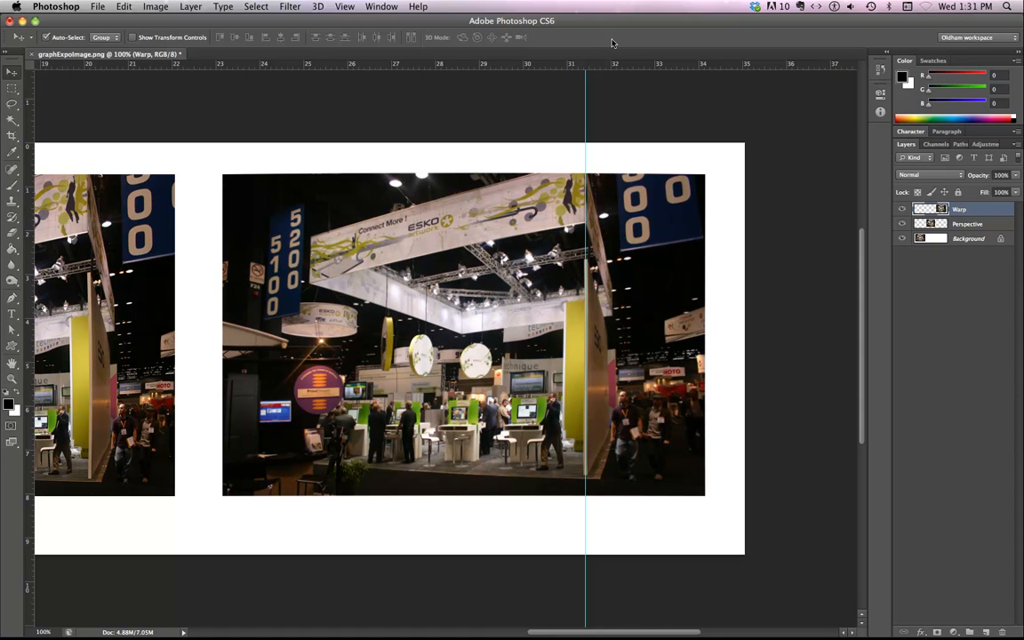
Hide the rulers and show the grid over the canvas.
key(super+r)
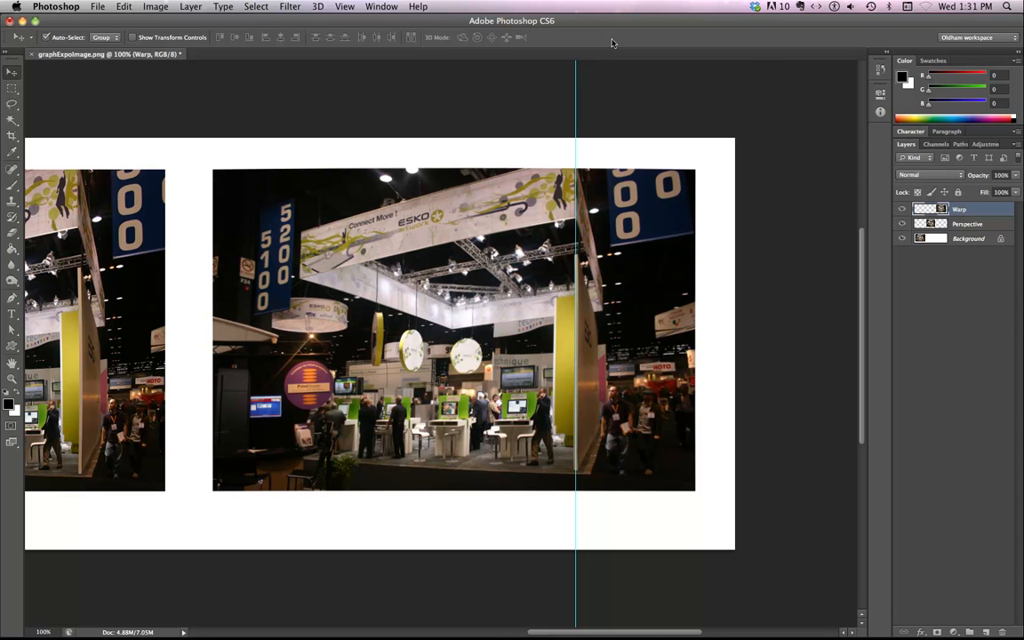
key(super+apostrophe)
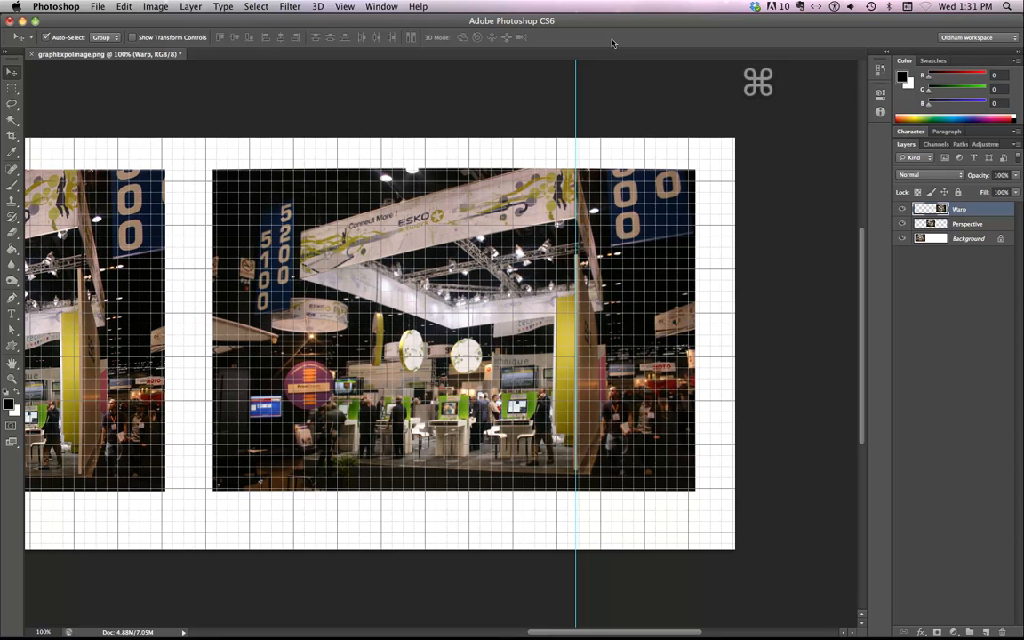
Hide the grid and the guides over the three photos.
key(super+apostrophe)
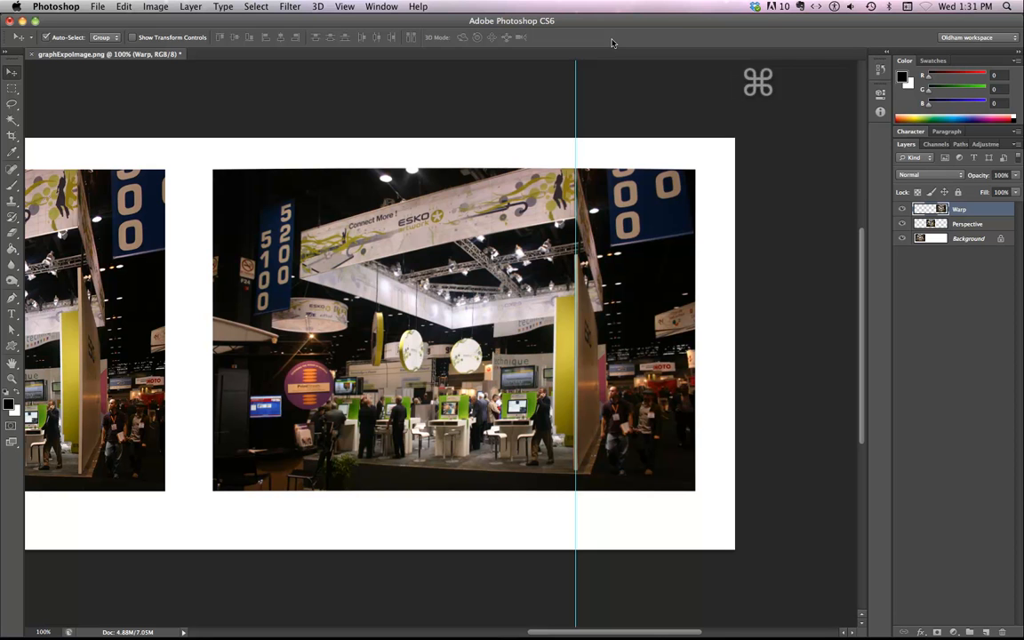
key(super+semicolon)
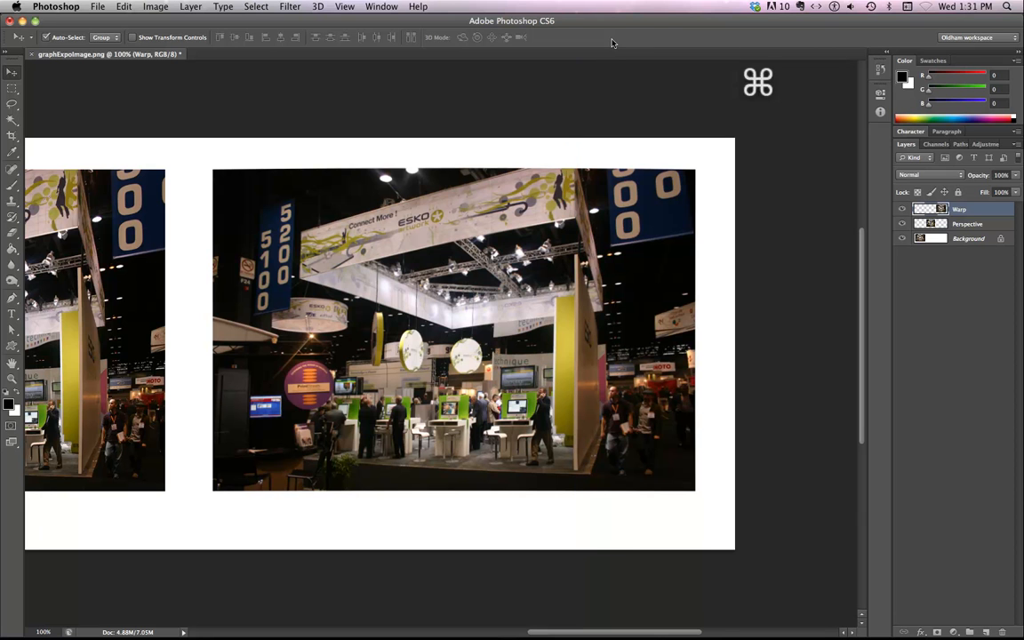
key(super+minus)
key(super+minus)
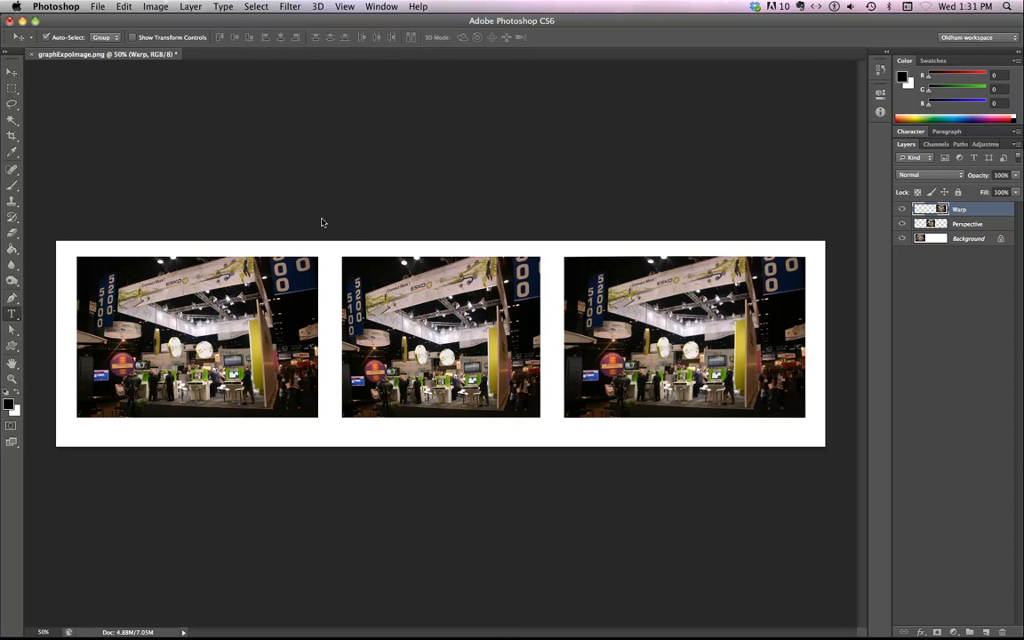
Add the caption "Original Image with keystone effect" beneath the first photo, starting at the photo's left edge.
key(t)
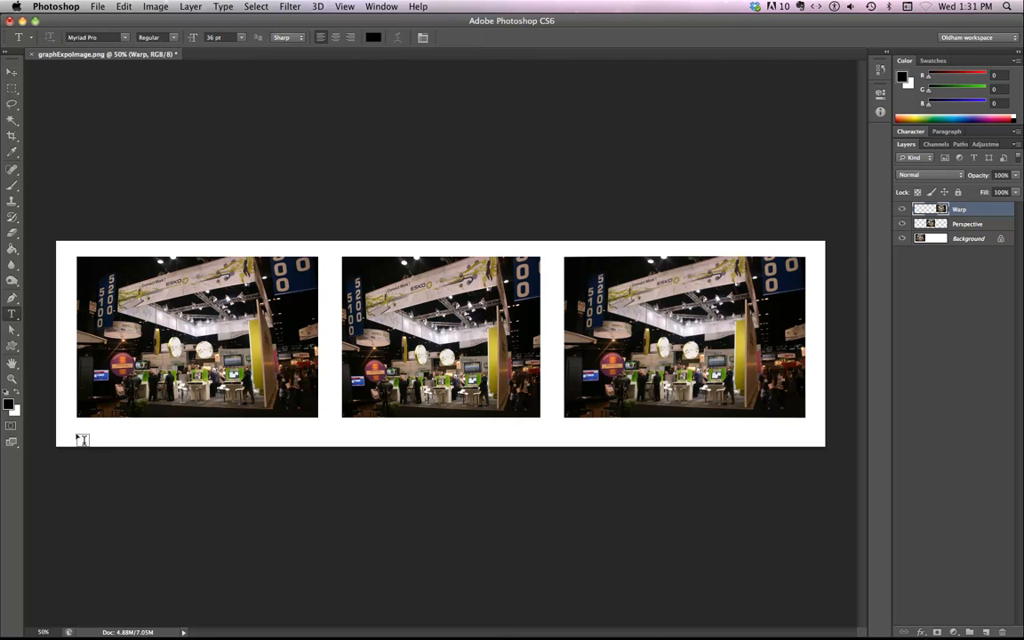
click(80, 439)
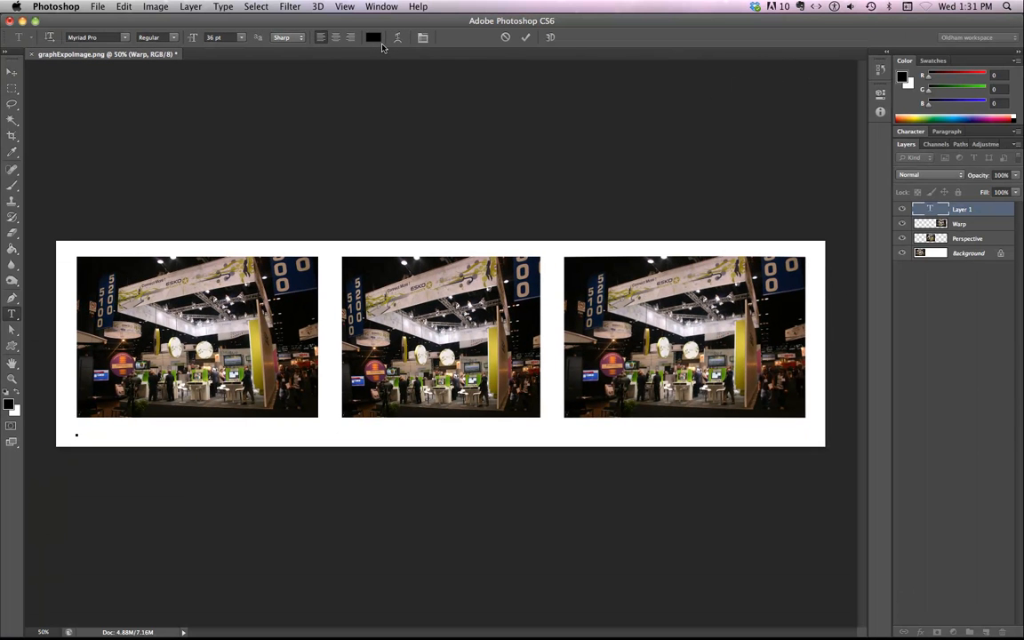
text(Original Image with)
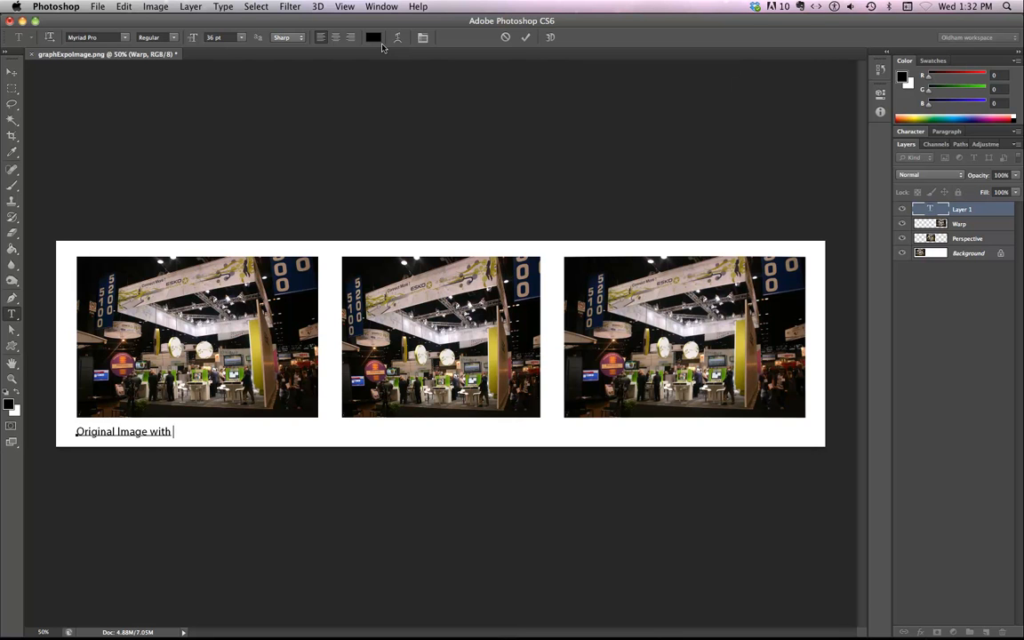
text( keystone effect)
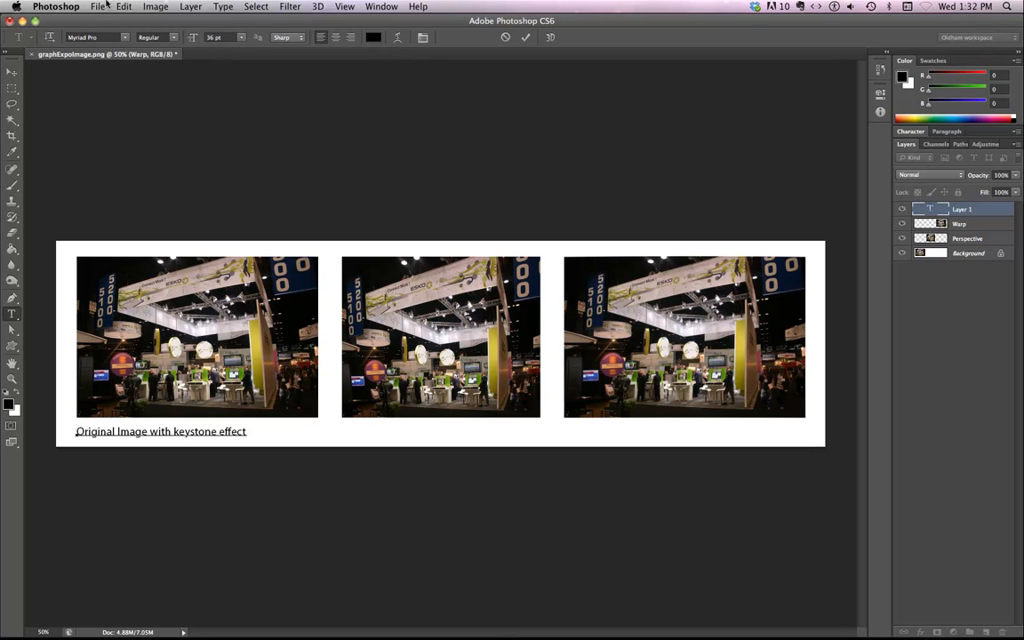
click(525, 40)
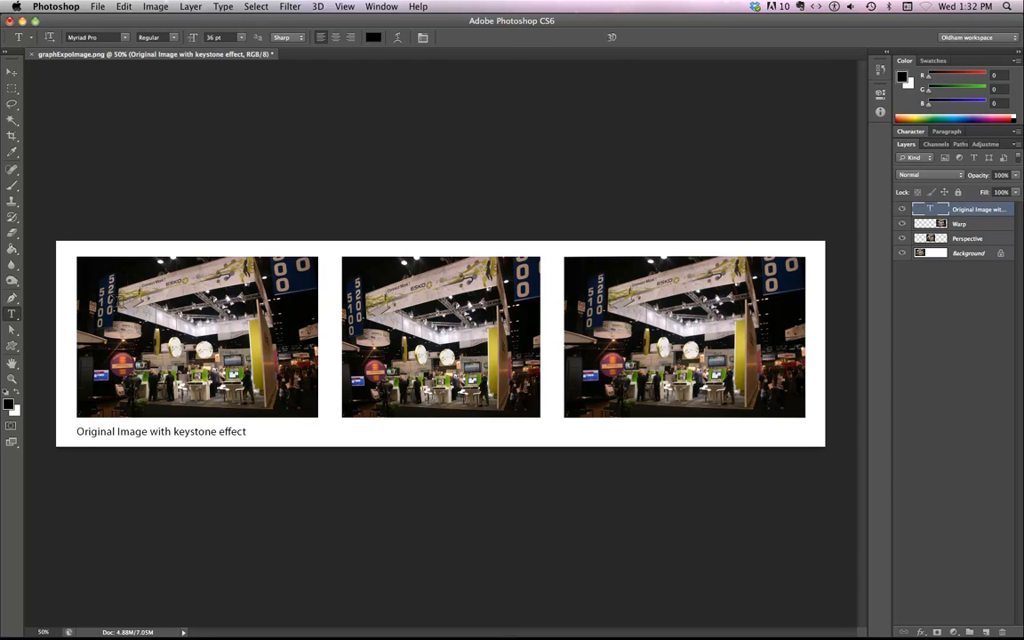
Add the caption "Corrected with Free Transform Perspective" beneath the middle photo, starting at the photo's left edge.
click(348, 441)
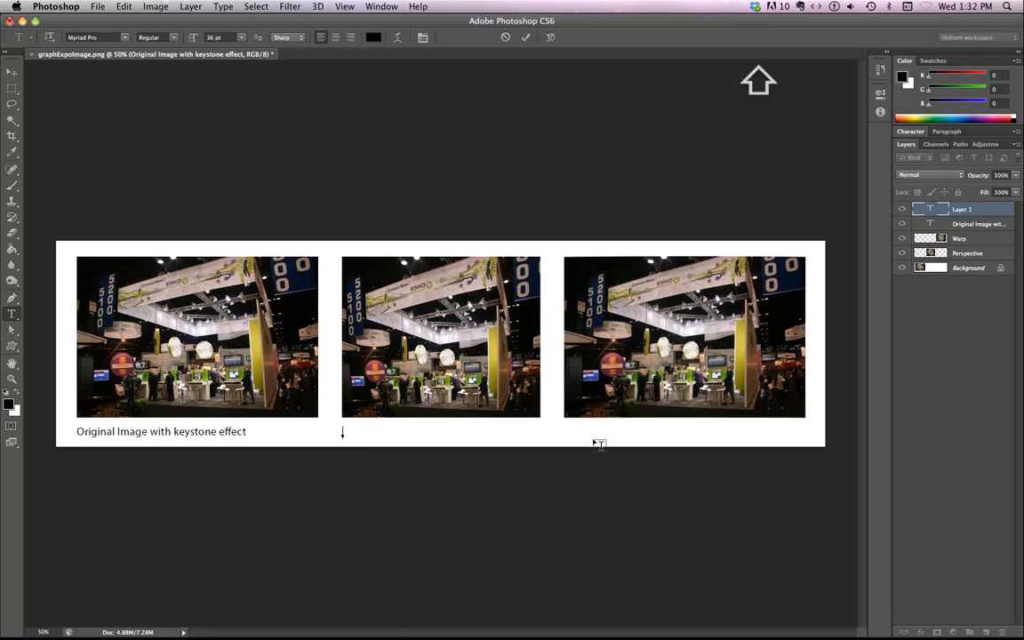
text(Correct)
key(BackSpace)
text(ed )
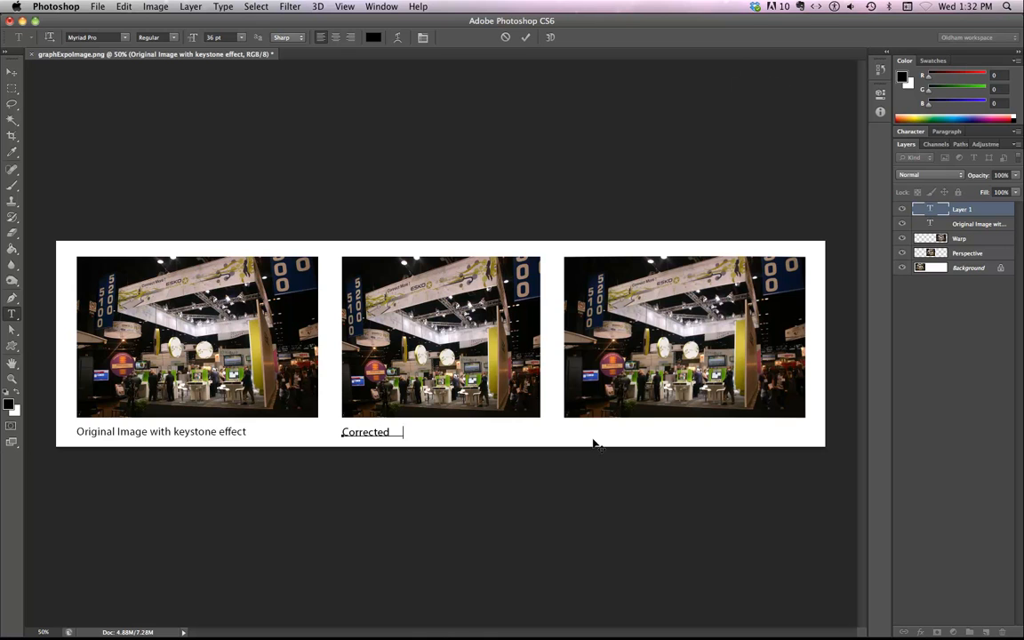
text(with Free Transform Pers)
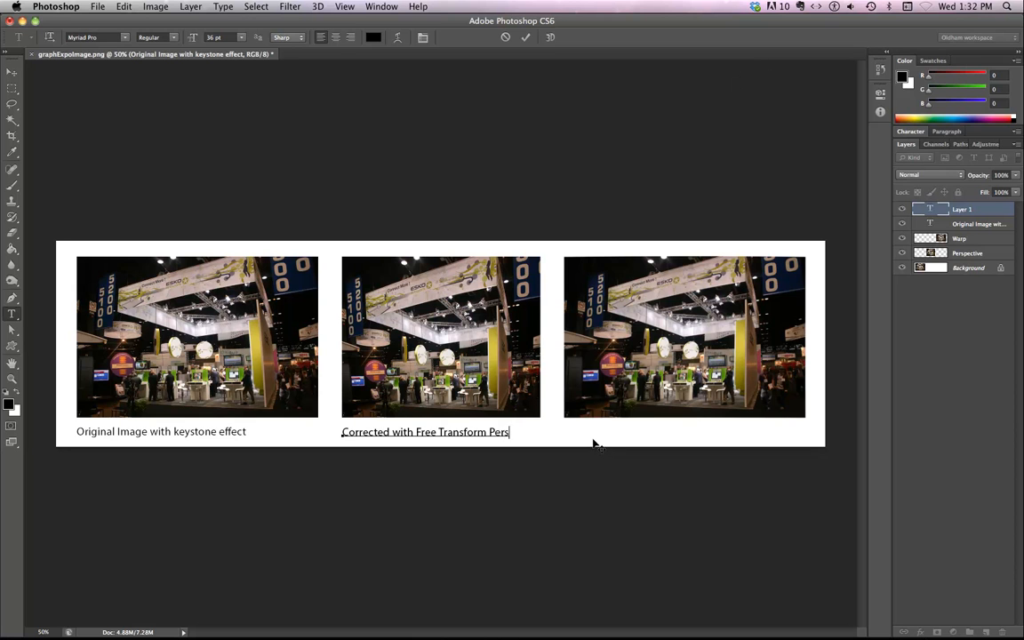
text(pective)
click(526, 38)
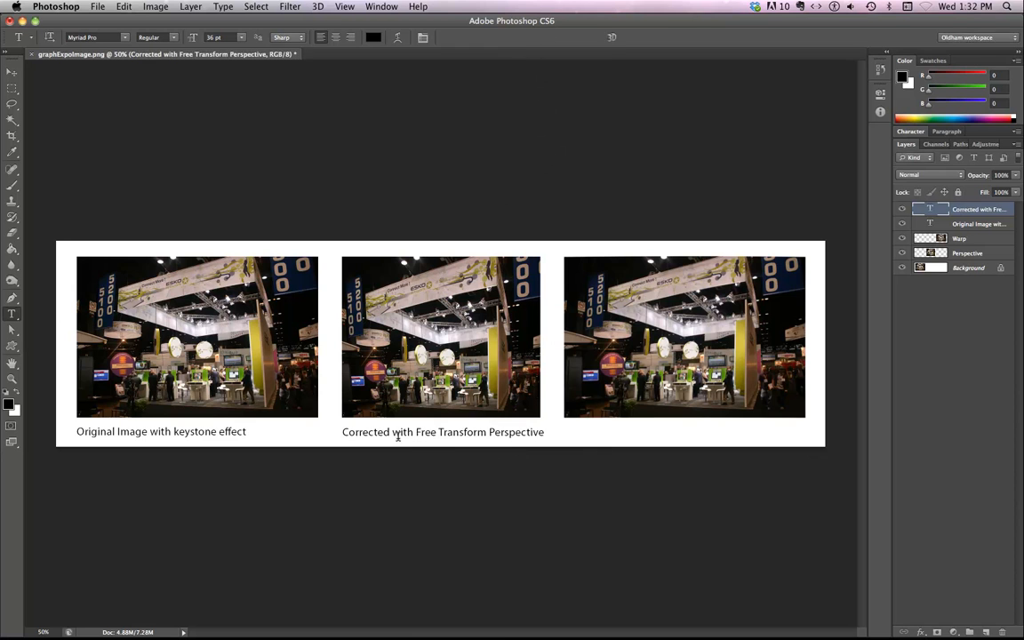
Duplicate the middle caption about 10.05 in horizontally to sit beneath the third photo, lined up with its left edge.
click(11, 71)
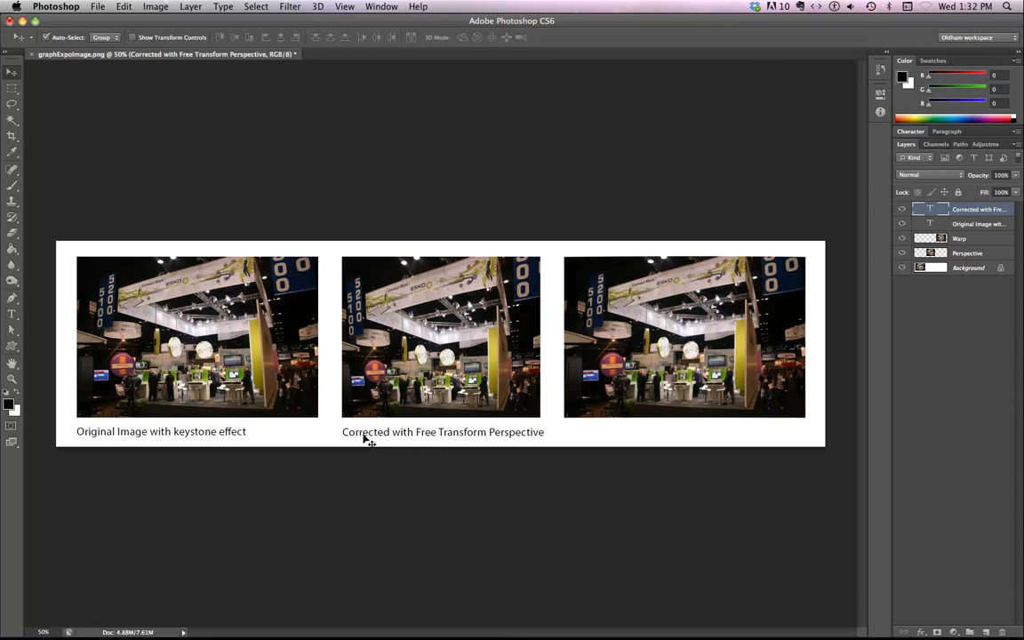
drag(365, 439, 584, 438)
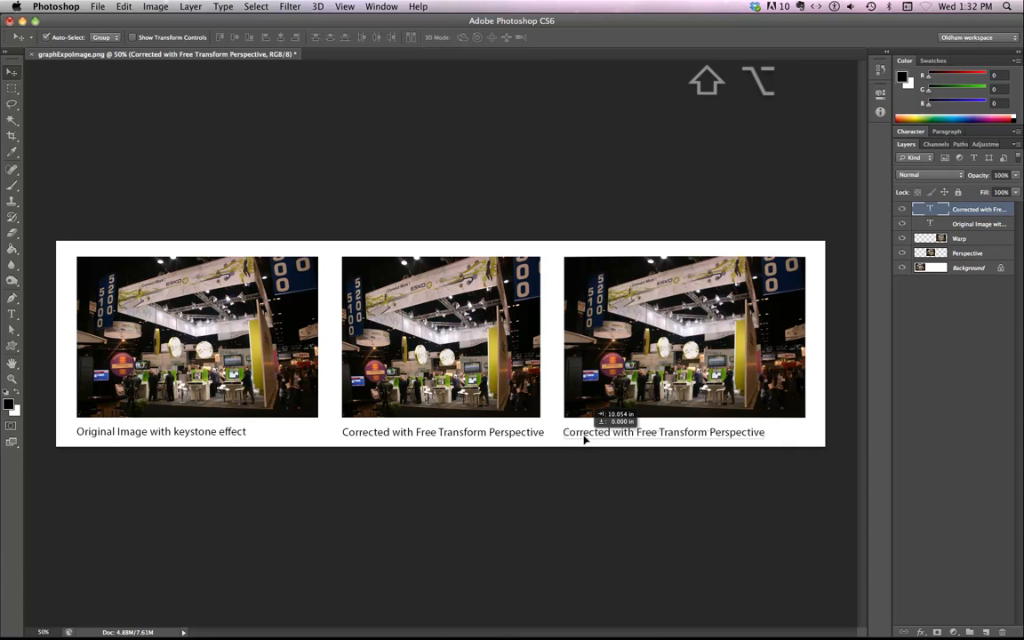
drag(584, 438, 584, 438)
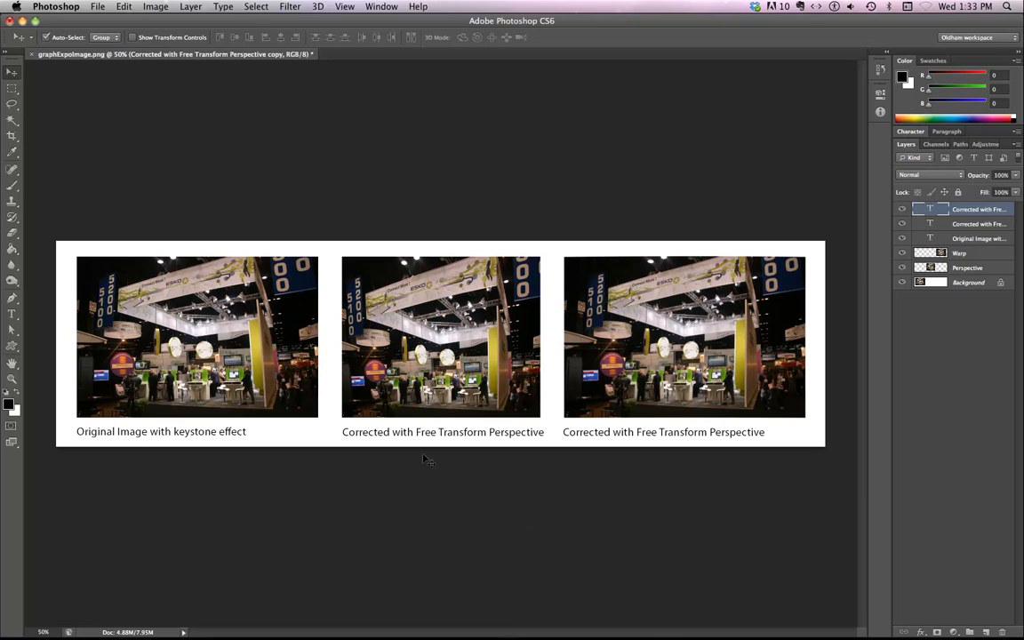
Set the font size of the whole caption beneath the third photo to 33 pt.
click(11, 315)
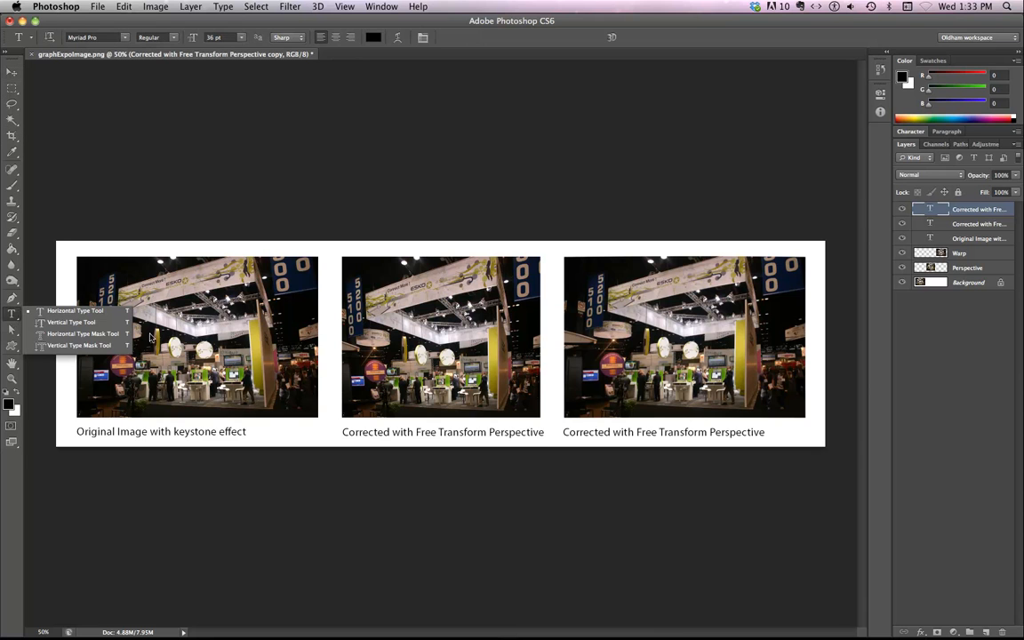
double_click(602, 431)
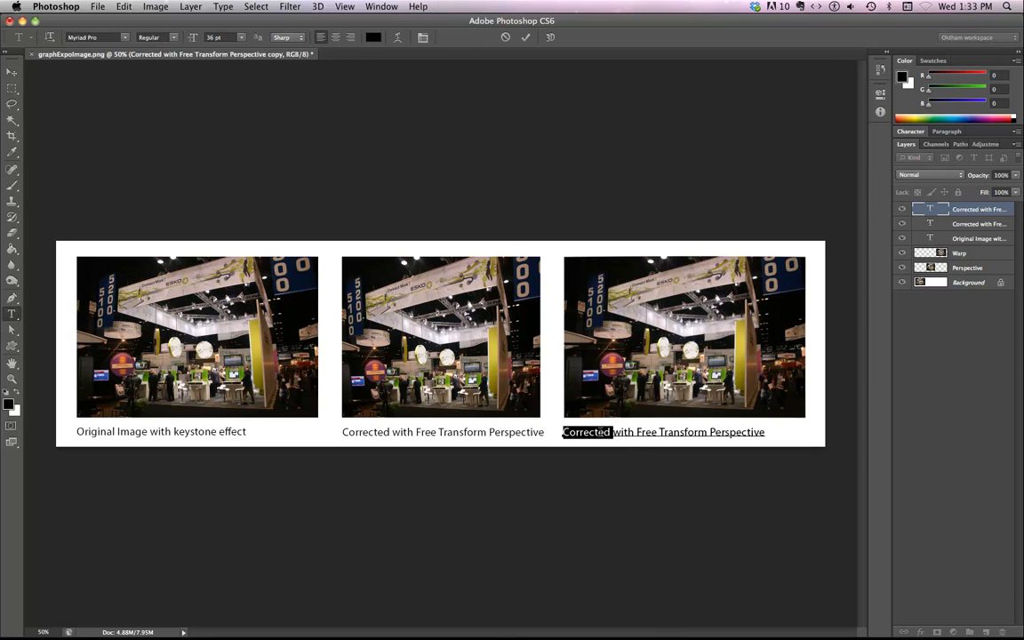
triple_click(602, 431)
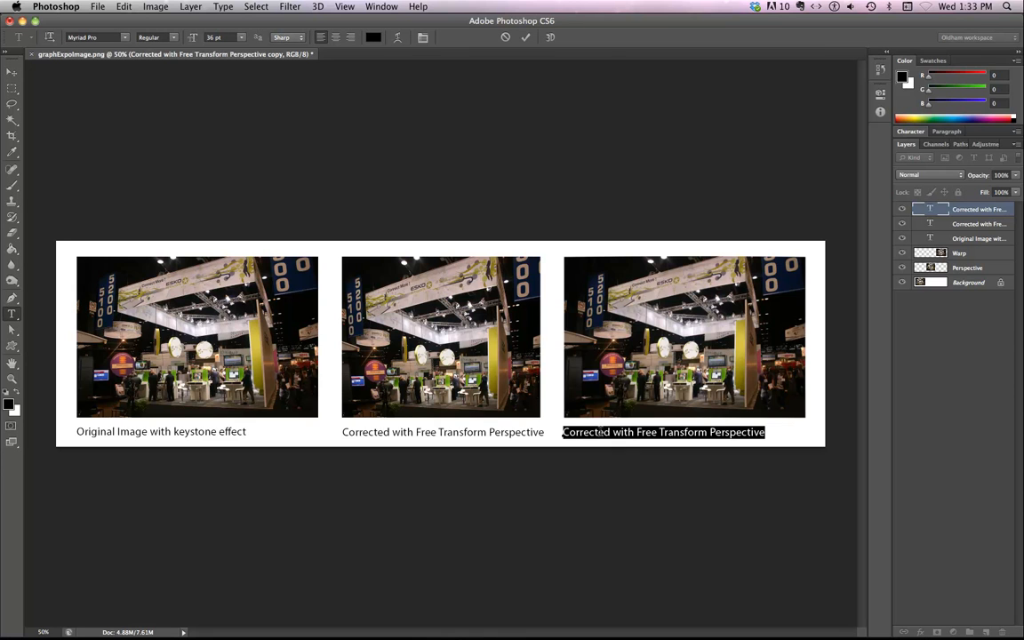
click(240, 37)
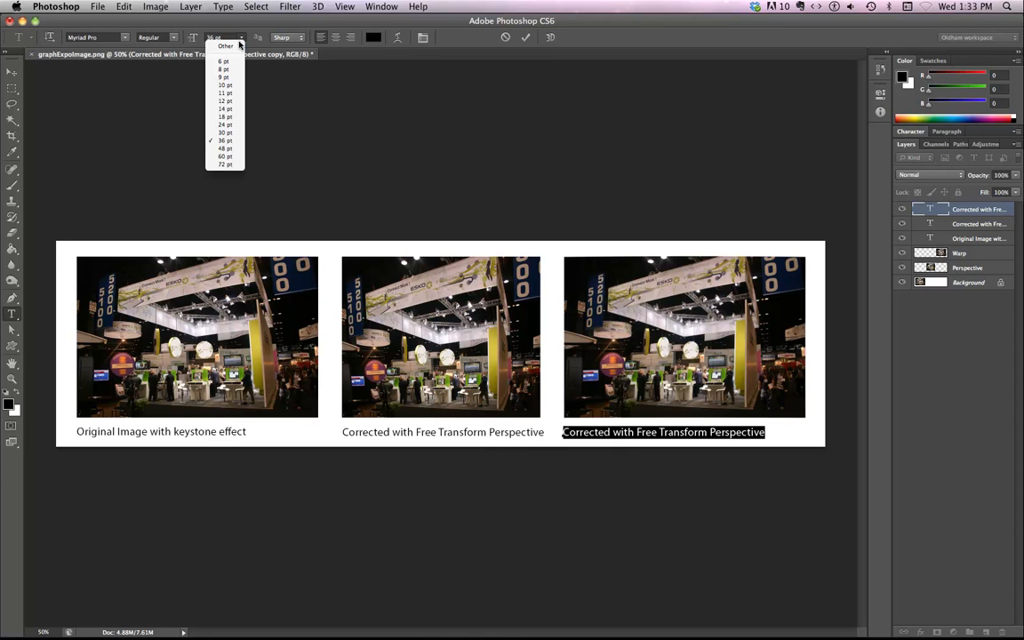
click(217, 37)
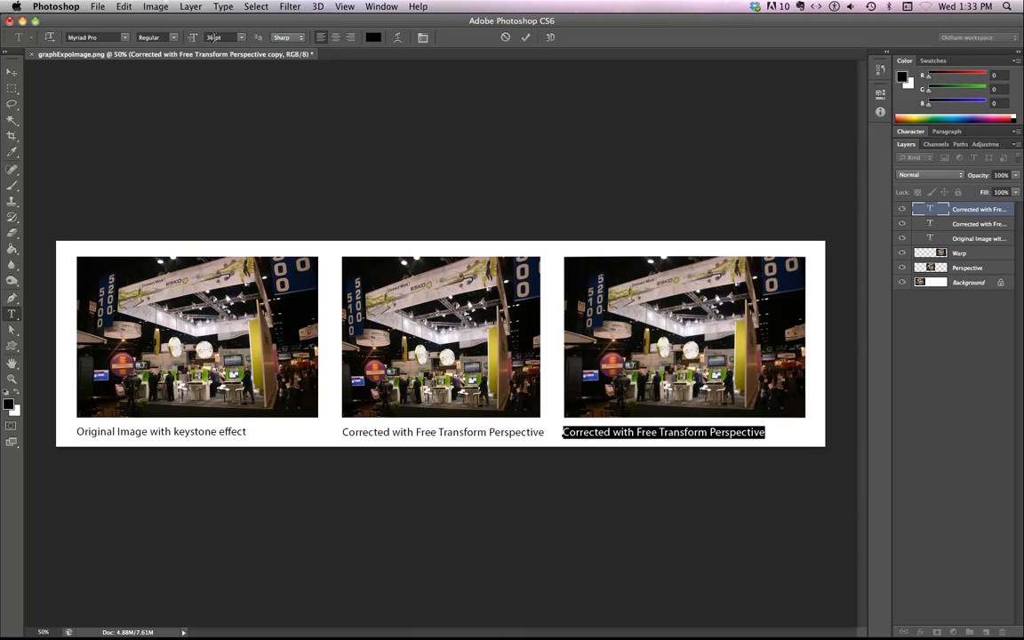
drag(214, 37, 187, 36)
key(Down)
key(Down)
key(Down)
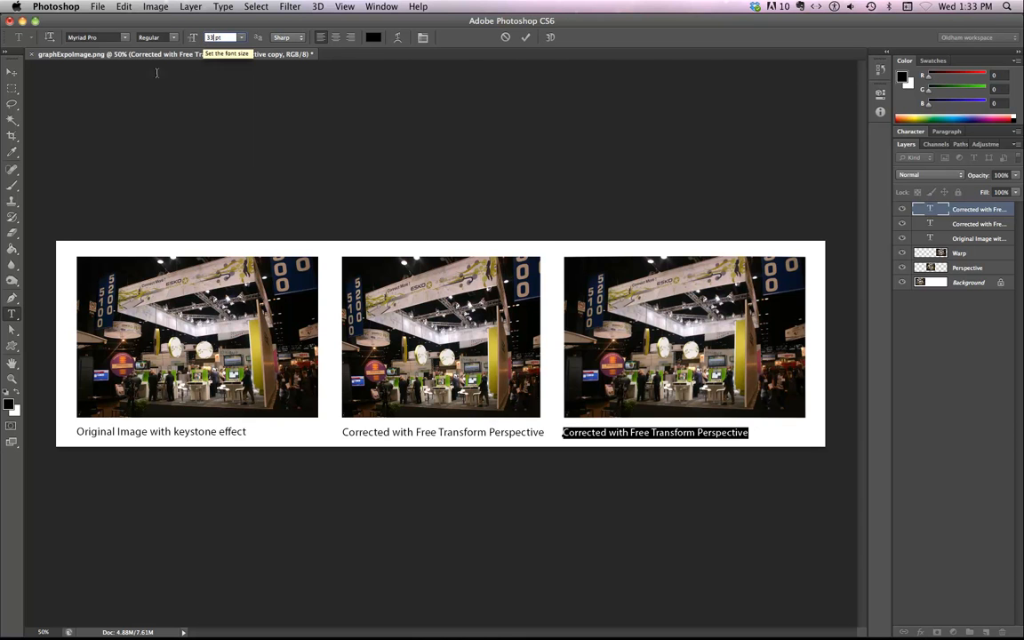
click(13, 74)
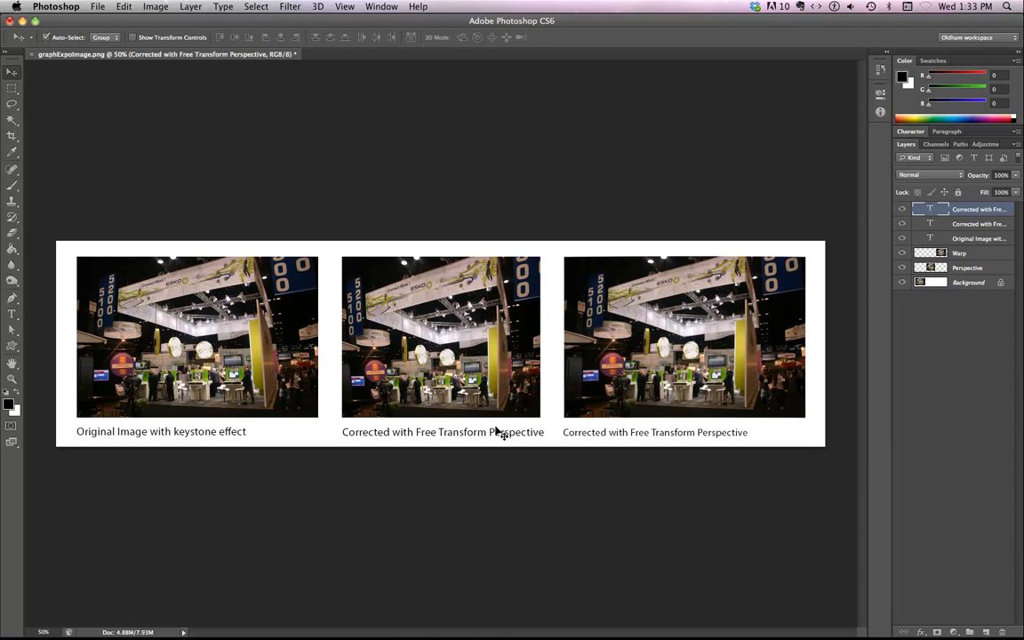
Set the font size of the whole caption beneath the middle photo to 33 pt and commit the text.
key(t)
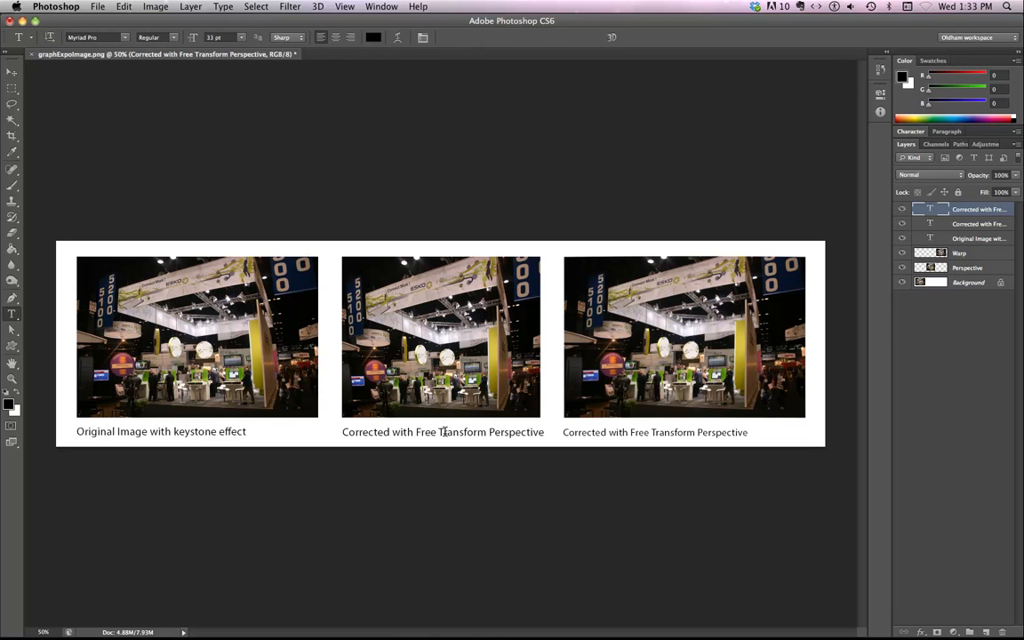
double_click(444, 432)
click(442, 432)
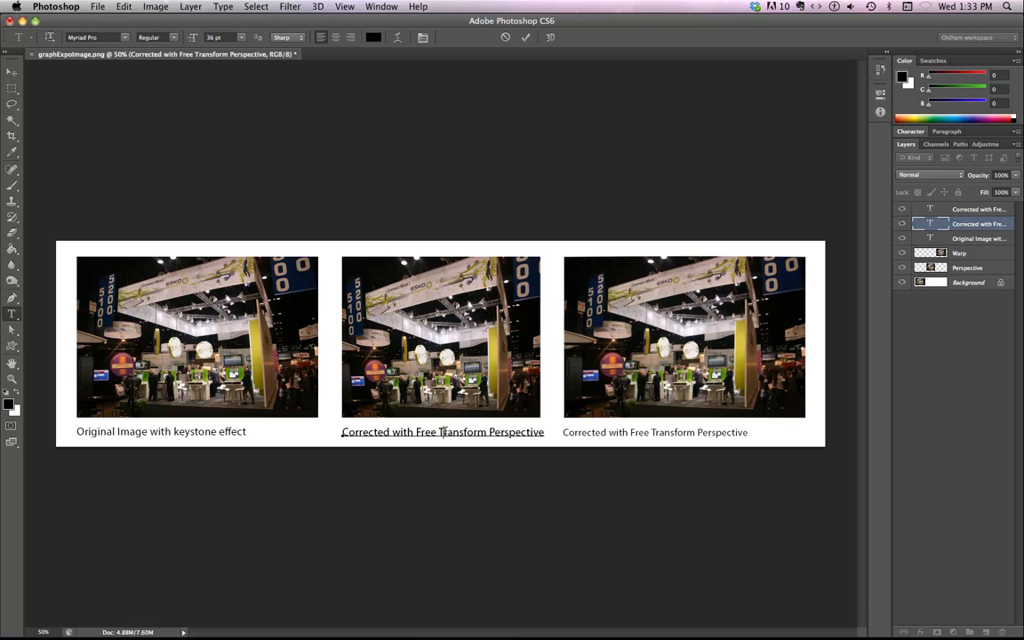
triple_click(442, 432)
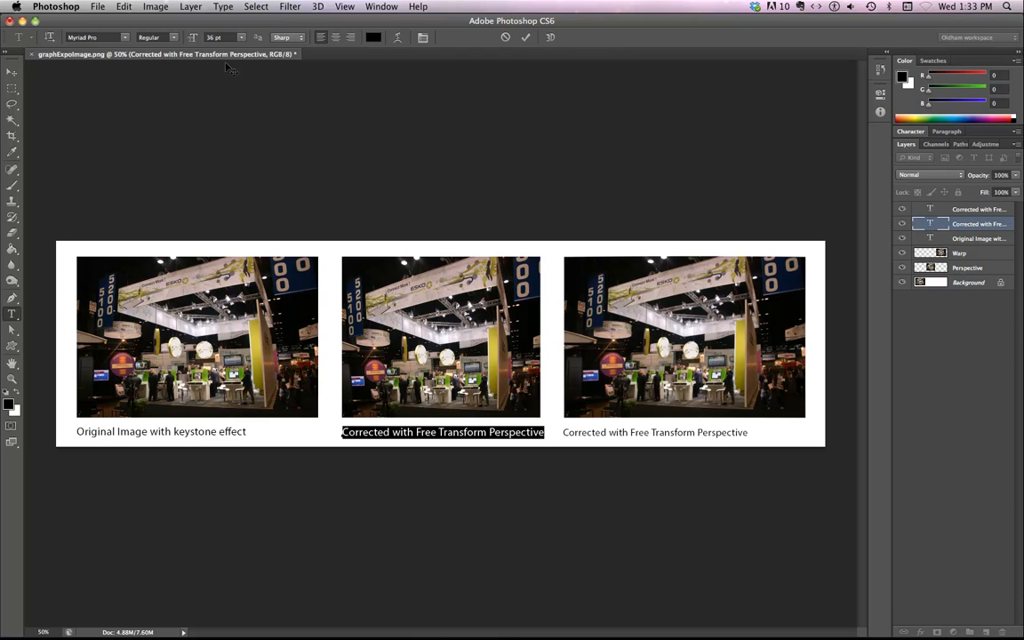
click(215, 37)
key(BackSpace)
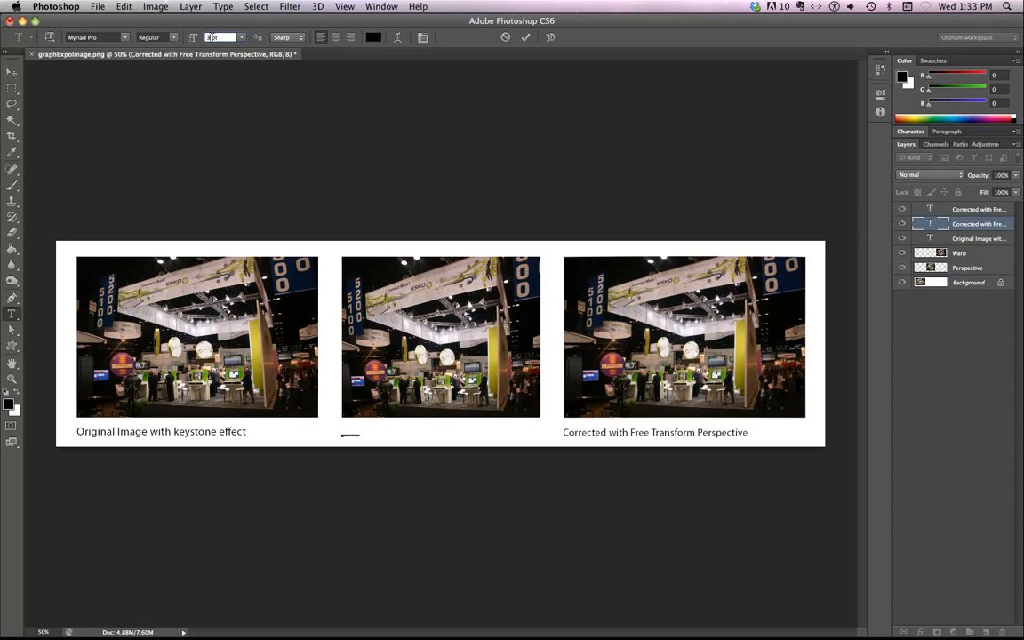
text(23)
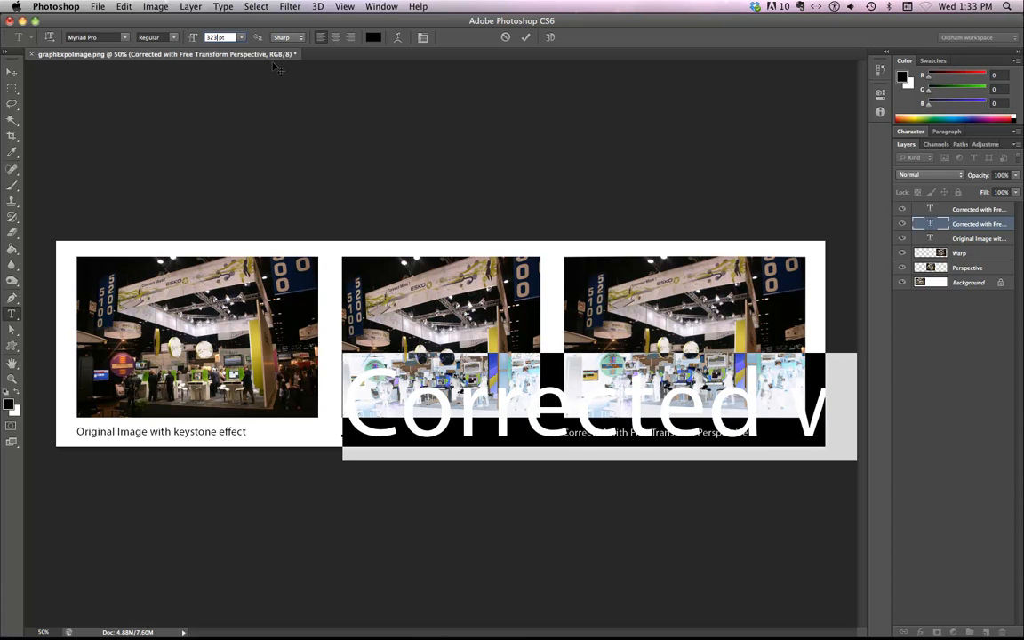
key(BackSpace)
key(BackSpace)
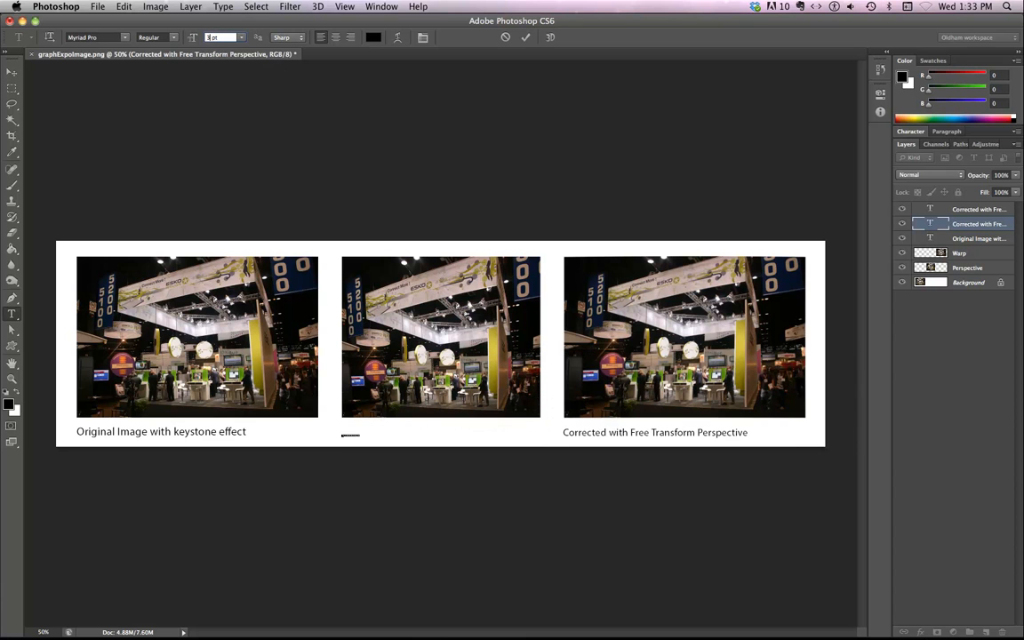
text(3)
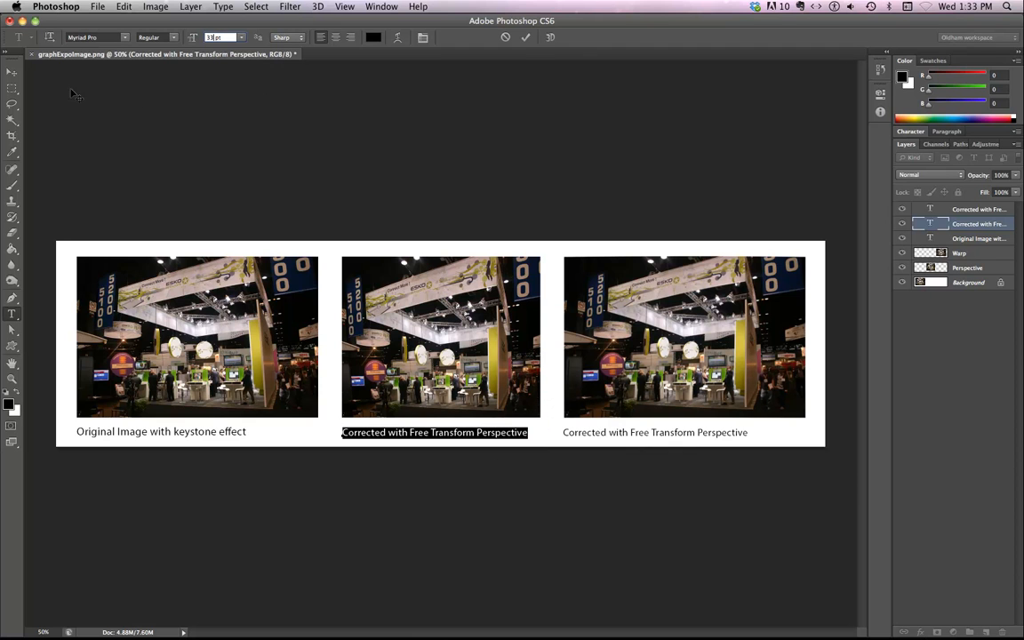
click(524, 38)
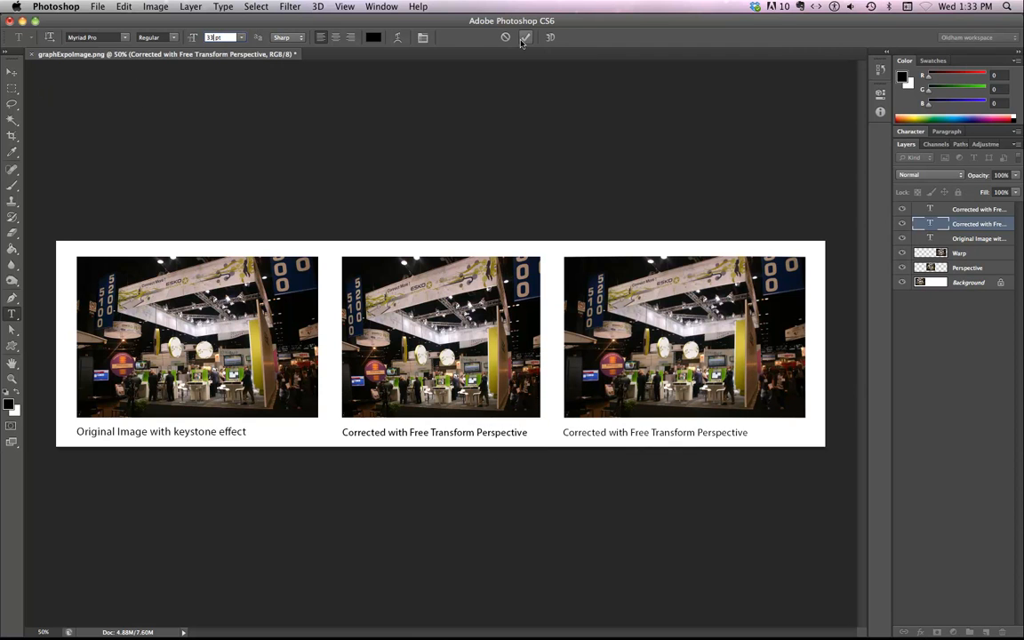
Set the font size of the "Original Image with keystone effect" caption to 33 pt and commit the text.
click(127, 432)
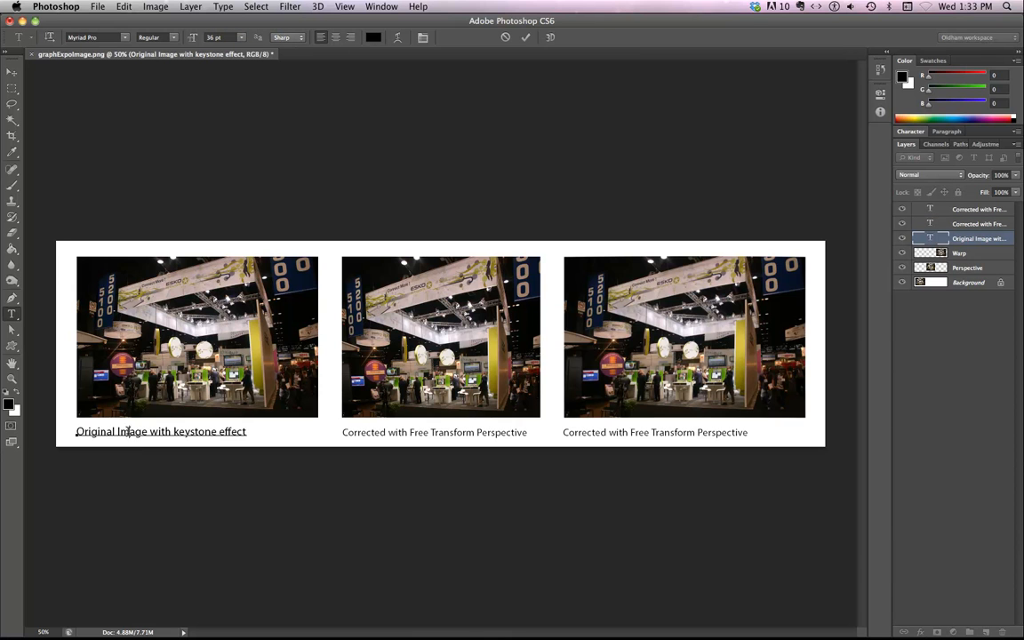
triple_click(127, 432)
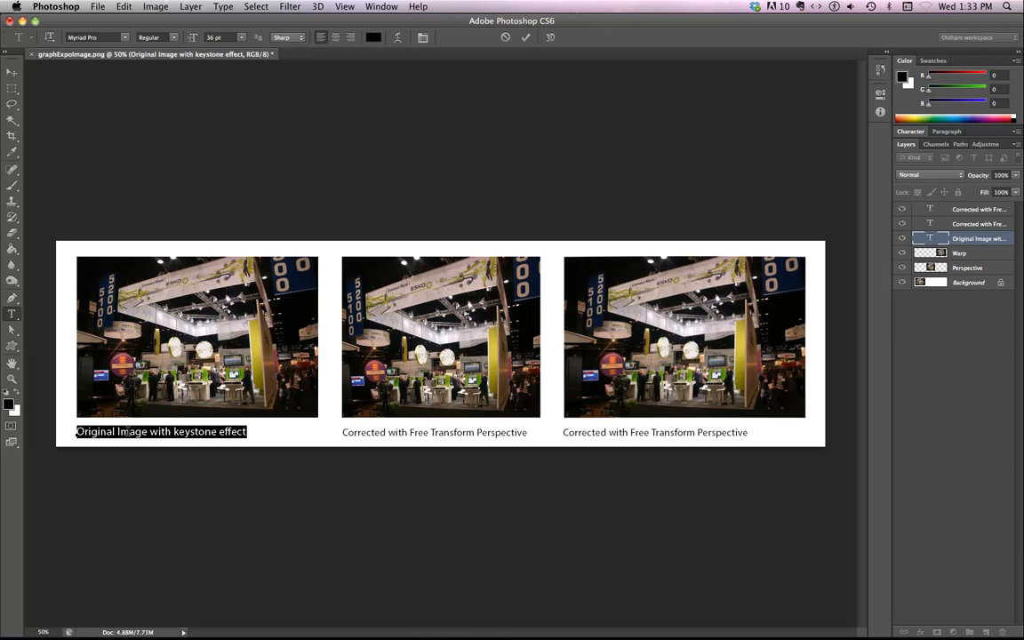
click(209, 37)
key(Down)
key(Down)
key(Down)
key(Return)
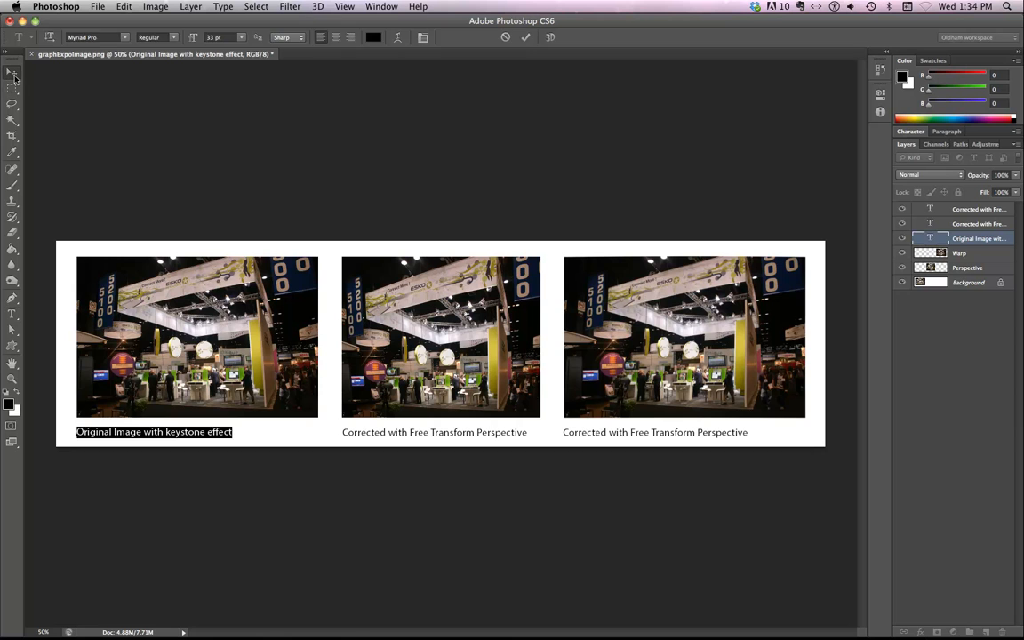
click(12, 71)
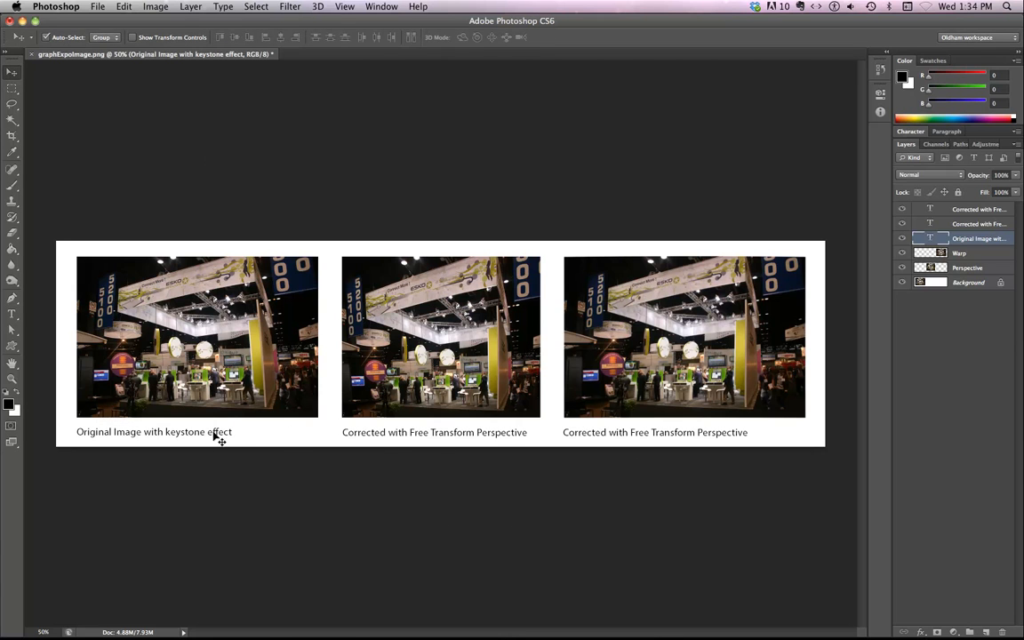
Align the top edges of the three captions beneath the photos and clear the selection.
shift+click(621, 434)
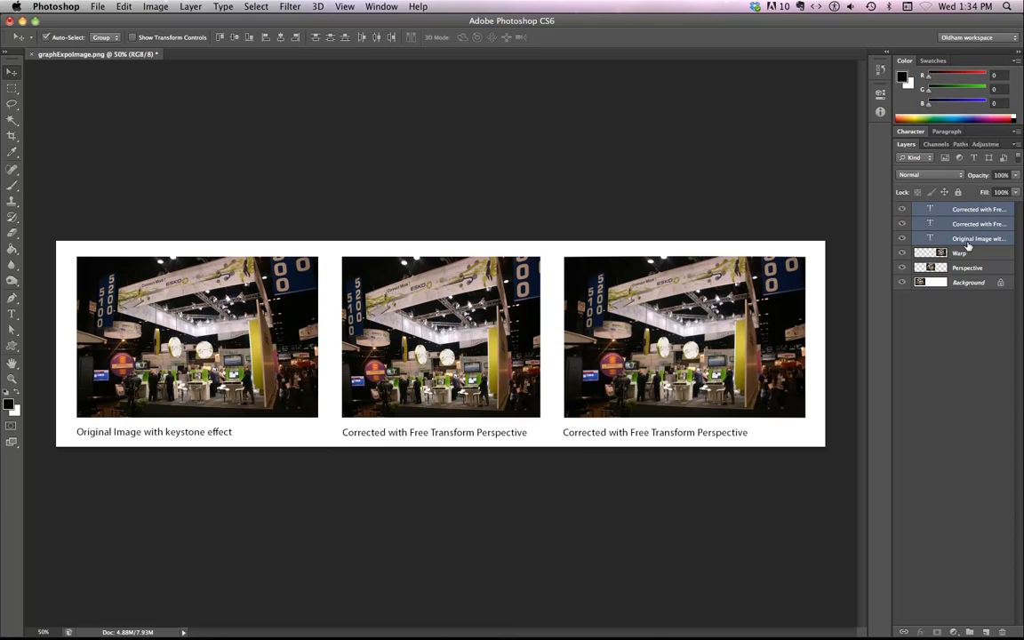
click(220, 39)
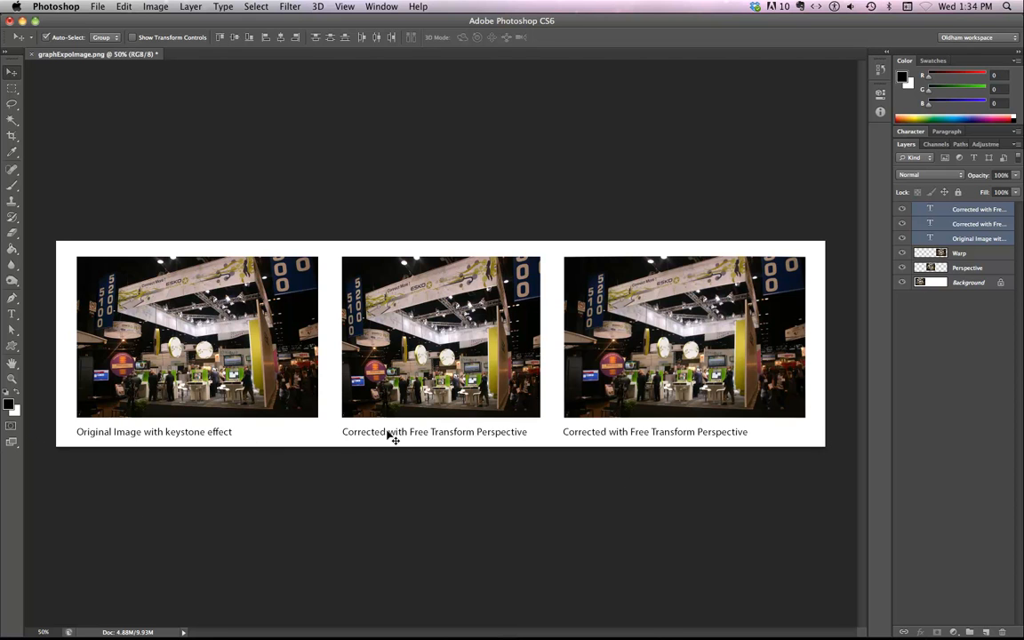
click(909, 418)
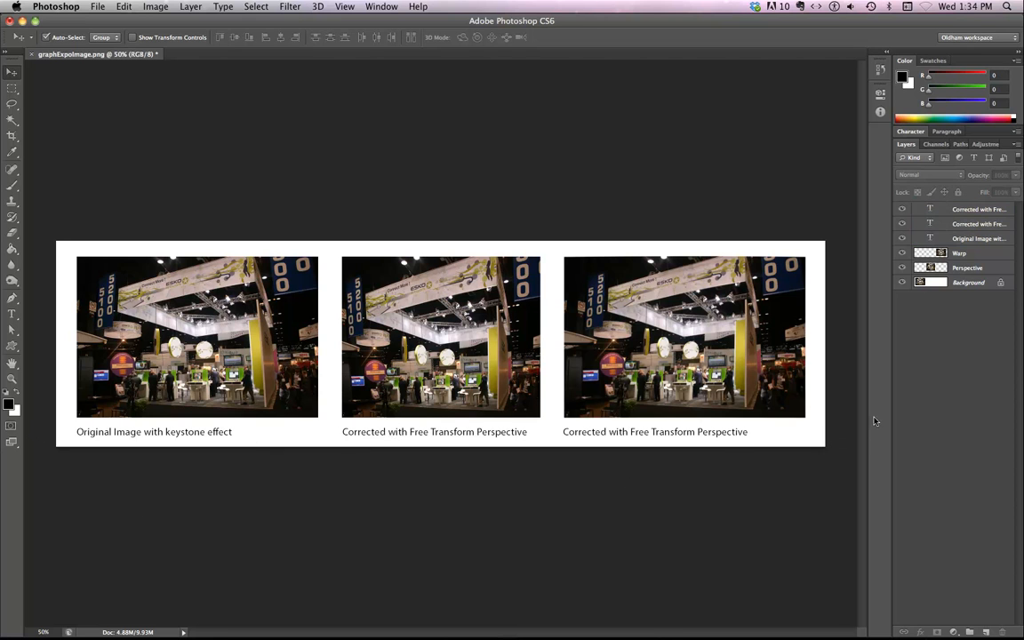
Nudge the middle caption one pixel left and the third caption one pixel right, matching their photos' left edges, and deselect.
click(439, 434)
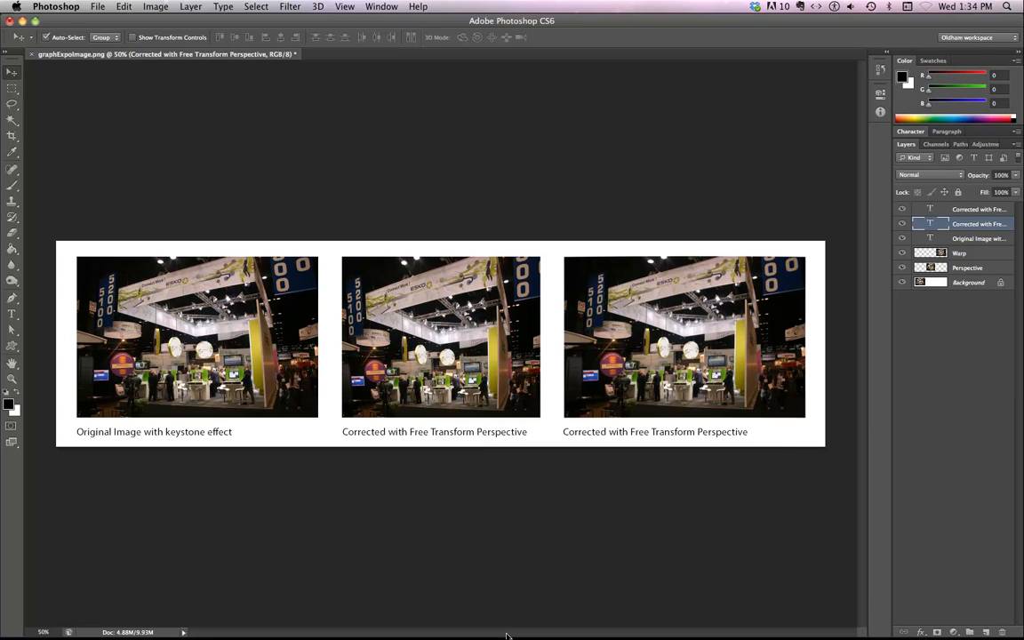
key(Left)
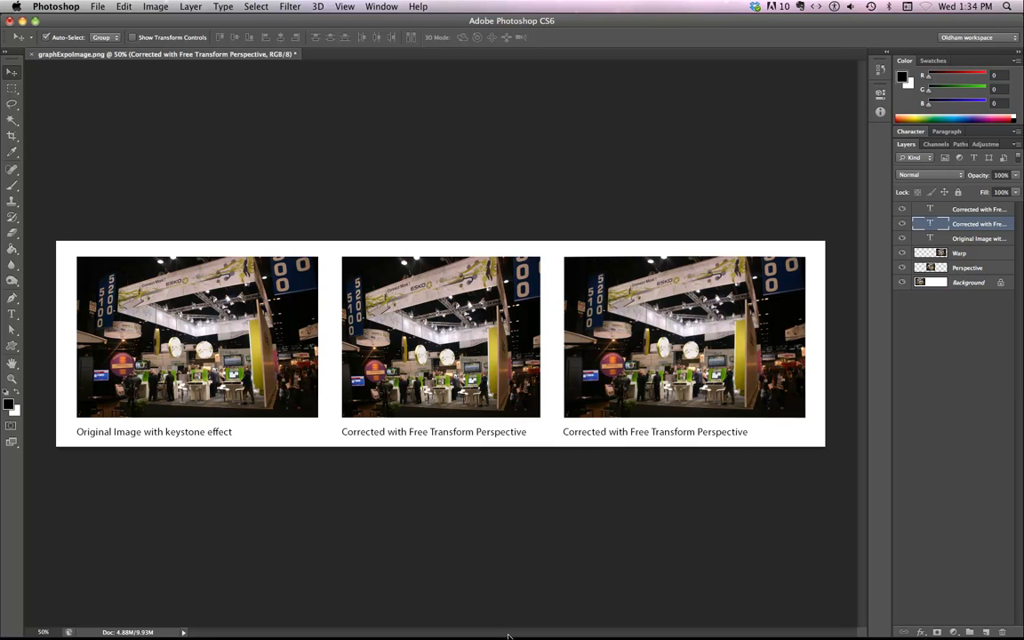
click(592, 435)
key(Right)
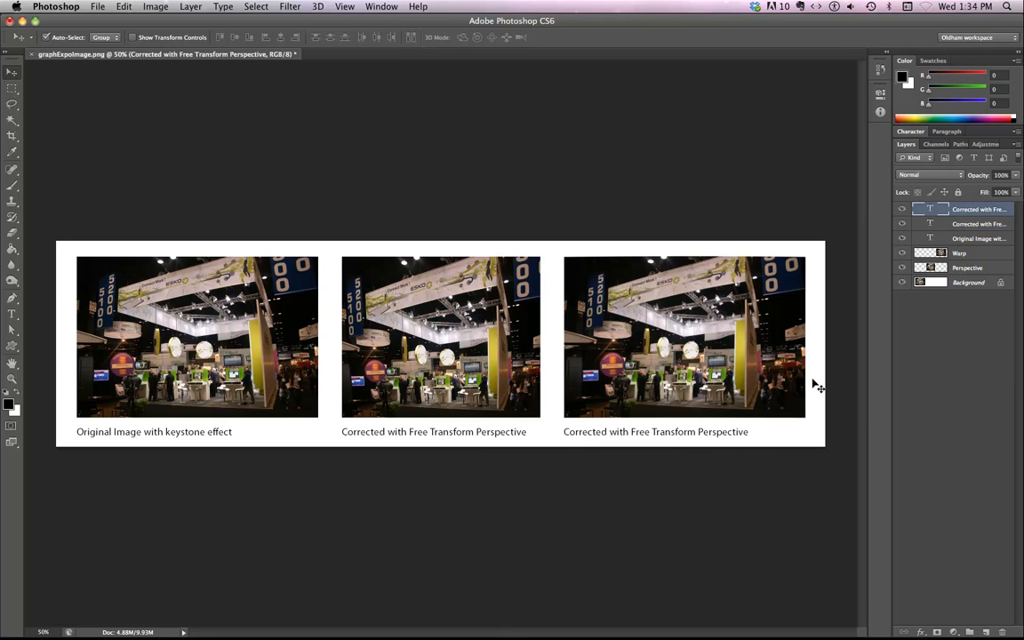
click(960, 334)
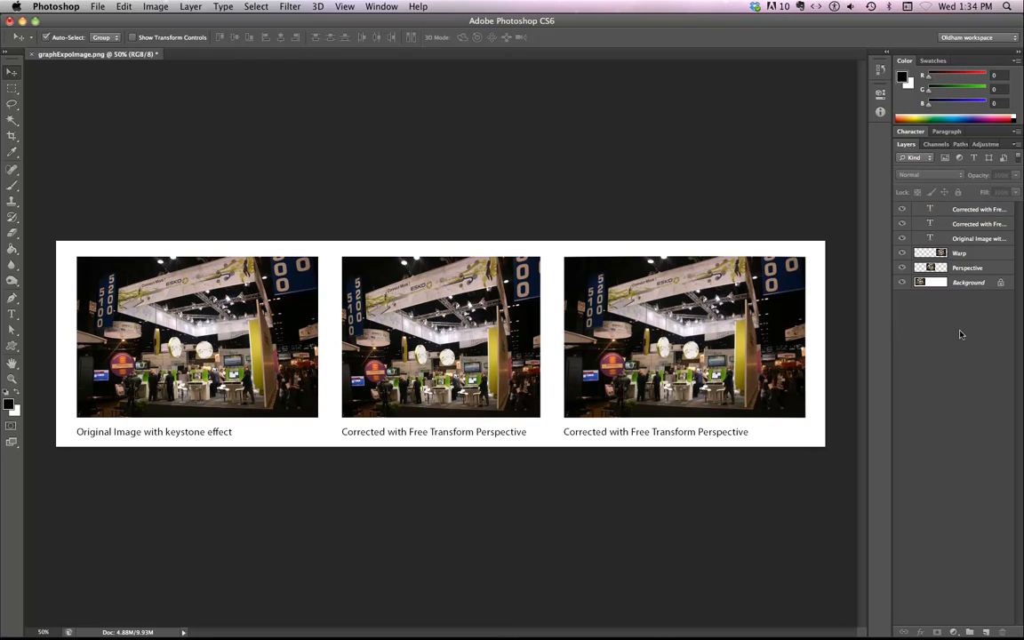
Select the third photo with its caption, and the middle photo with its caption, for left-edge alignment.
shift+click(592, 442)
shift+click(591, 439)
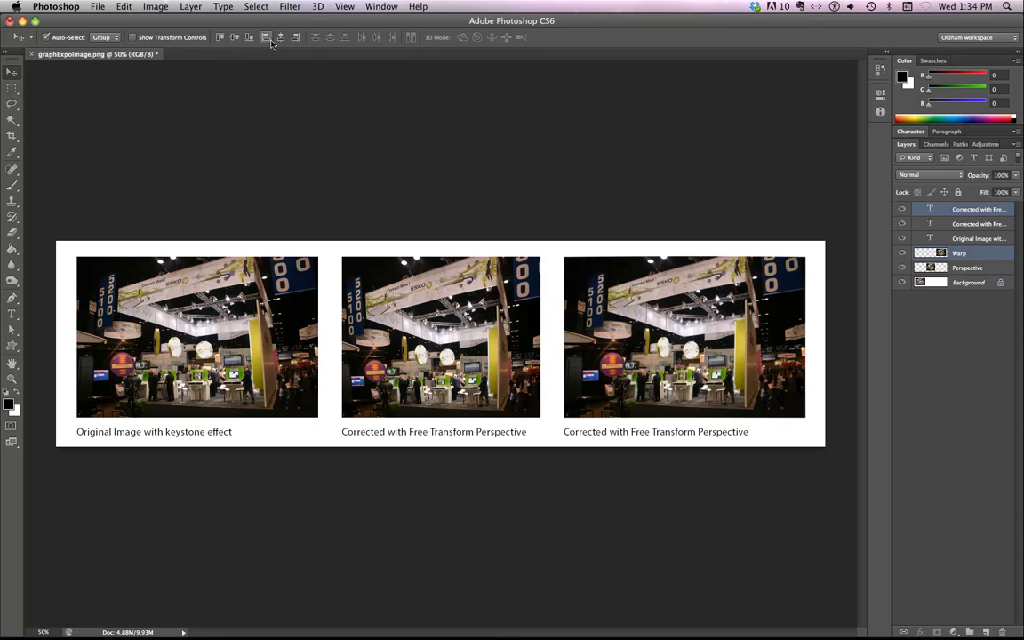
click(373, 340)
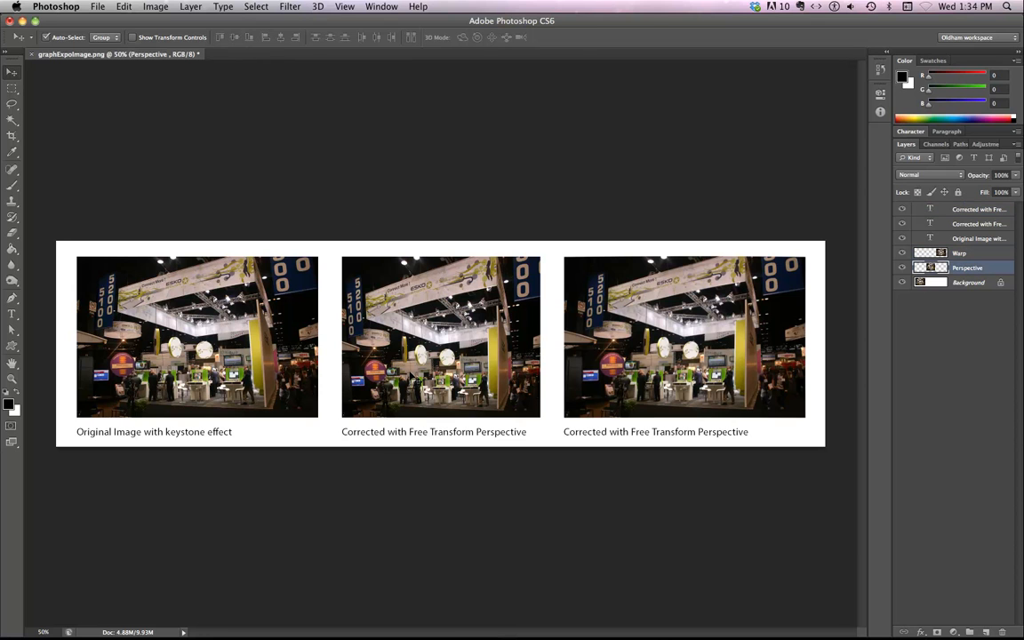
shift+click(387, 439)
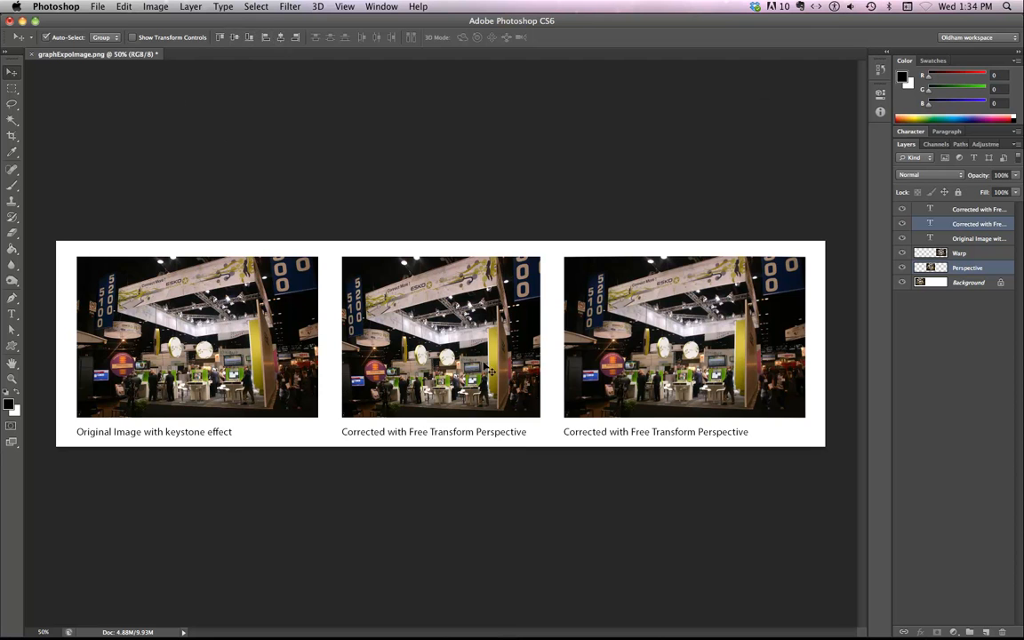
Nudge the "Original Image with keystone effect" caption one pixel left and back right, and deselect it.
click(182, 436)
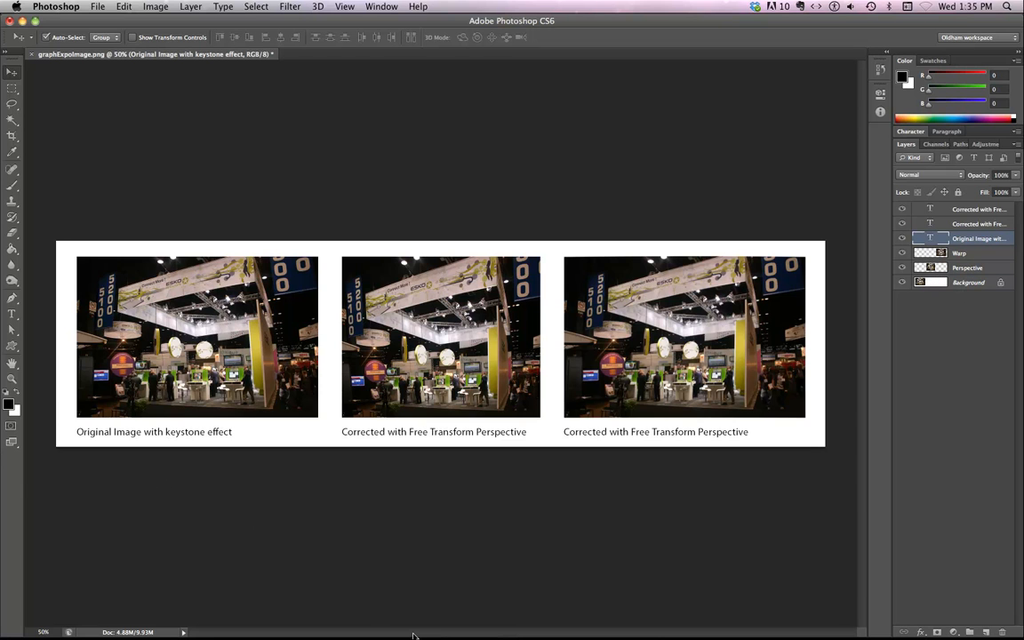
key(Left)
key(Right)
click(544, 206)
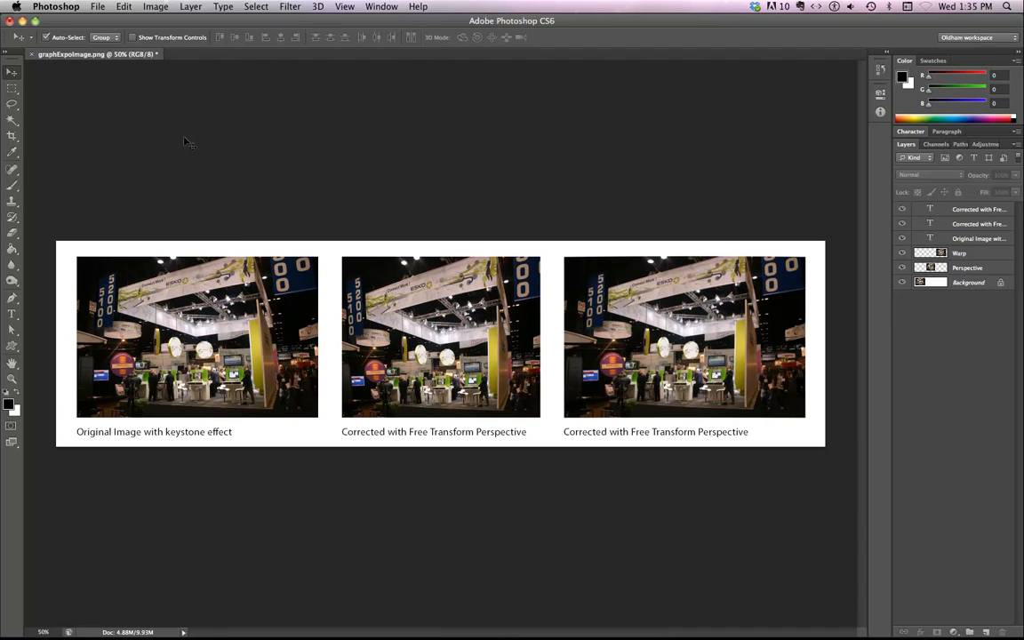
Start saving the document as a Photoshop file and choose Spring 2014 > 142 class > Folder 1 as the destination.
click(95, 8)
click(107, 137)
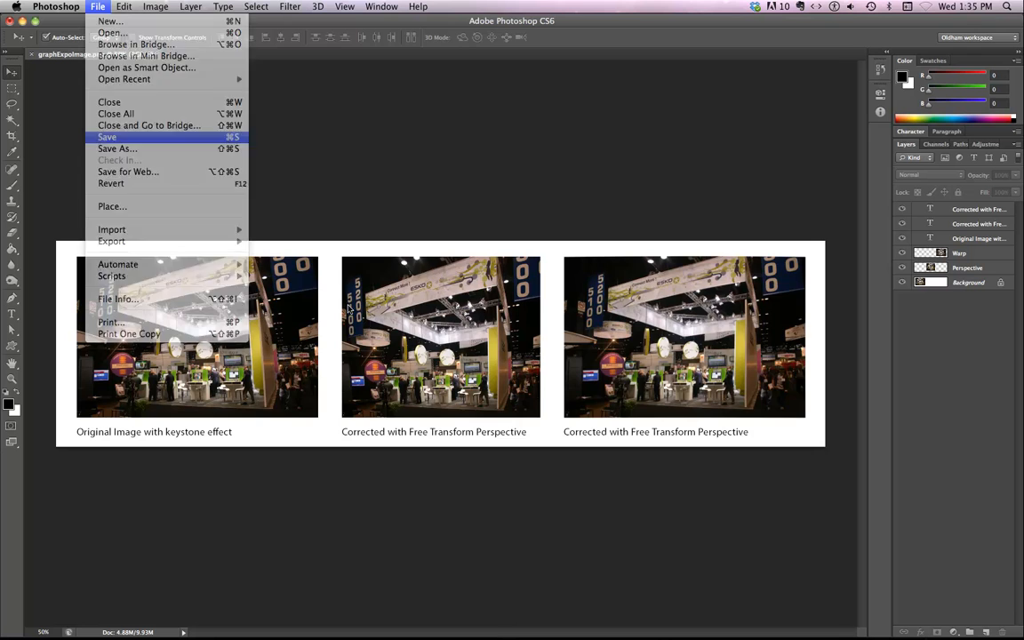
click(330, 122)
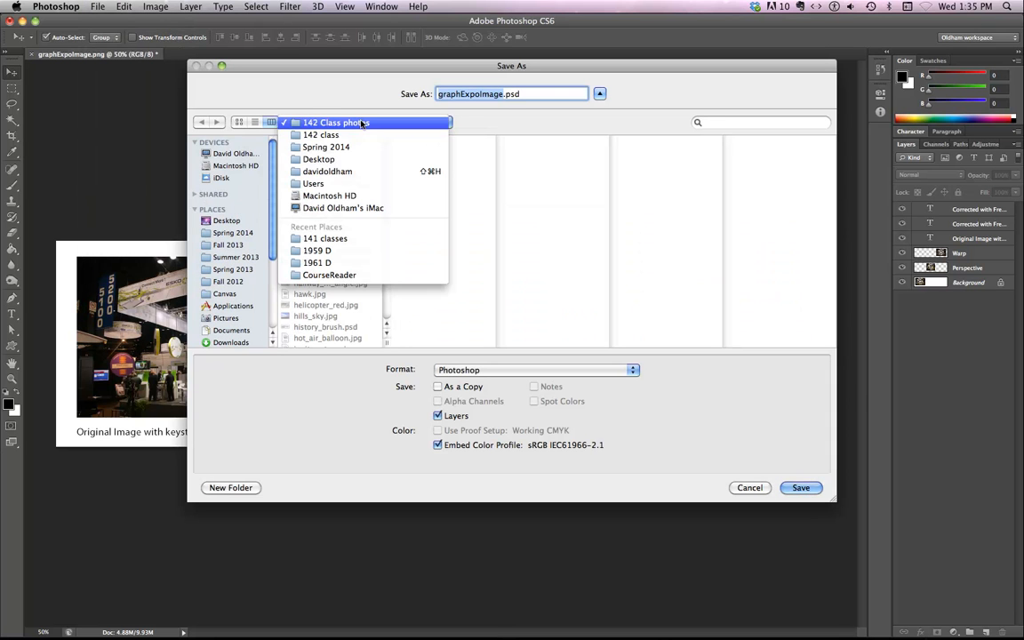
click(325, 135)
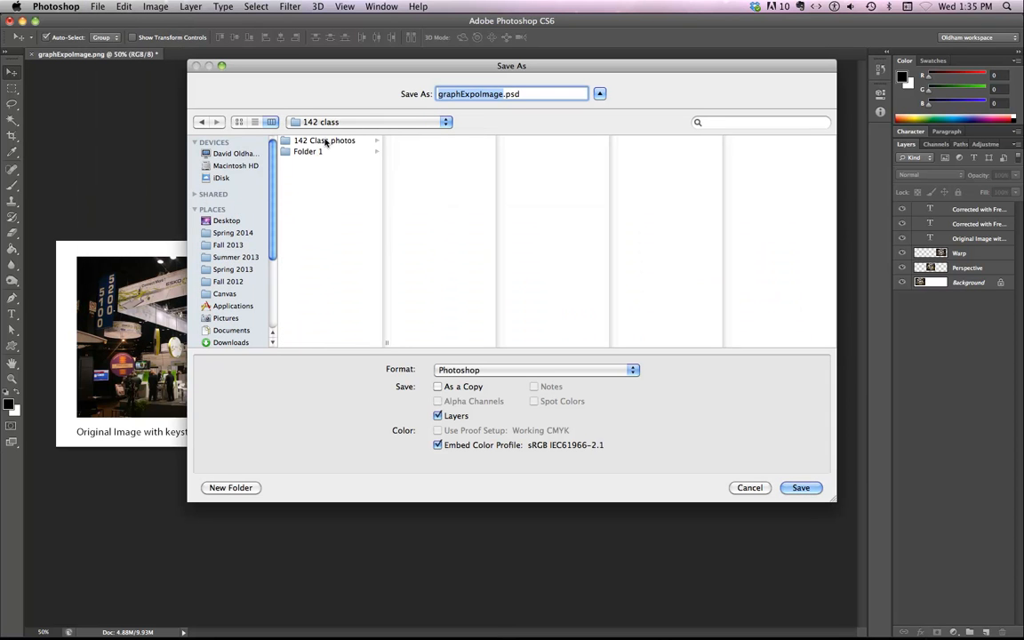
click(213, 222)
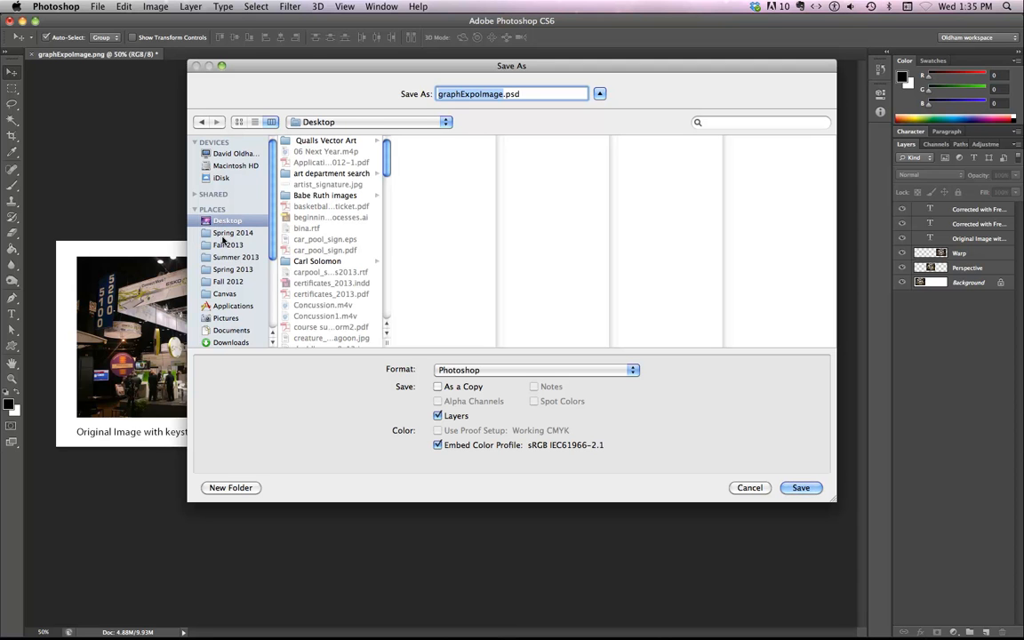
click(233, 233)
click(322, 152)
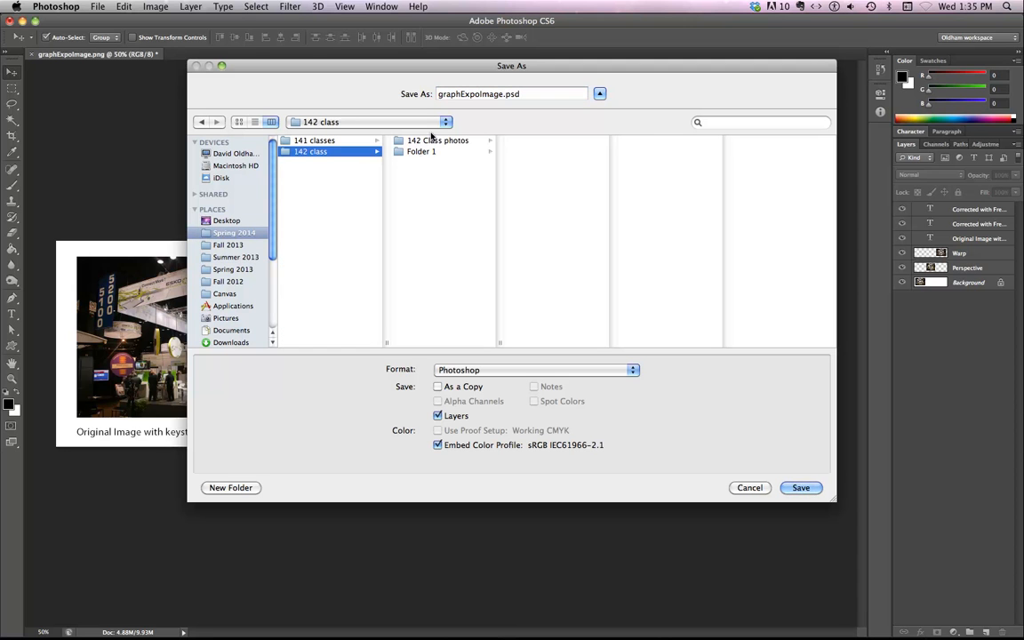
click(420, 153)
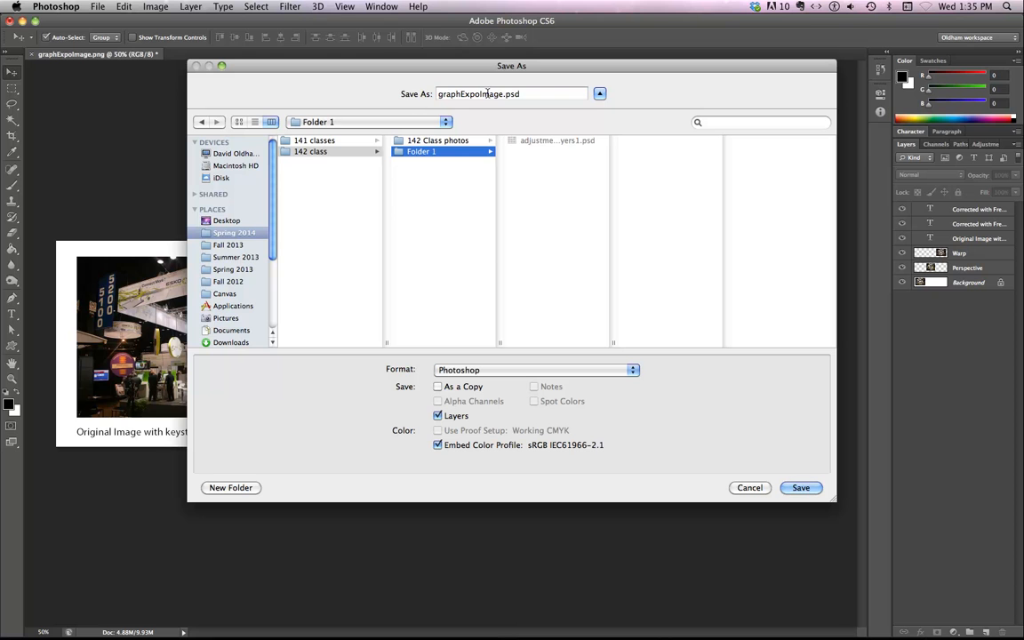
Name the file perspective.psd and save it with layers and Maximize Compatibility on.
double_click(455, 95)
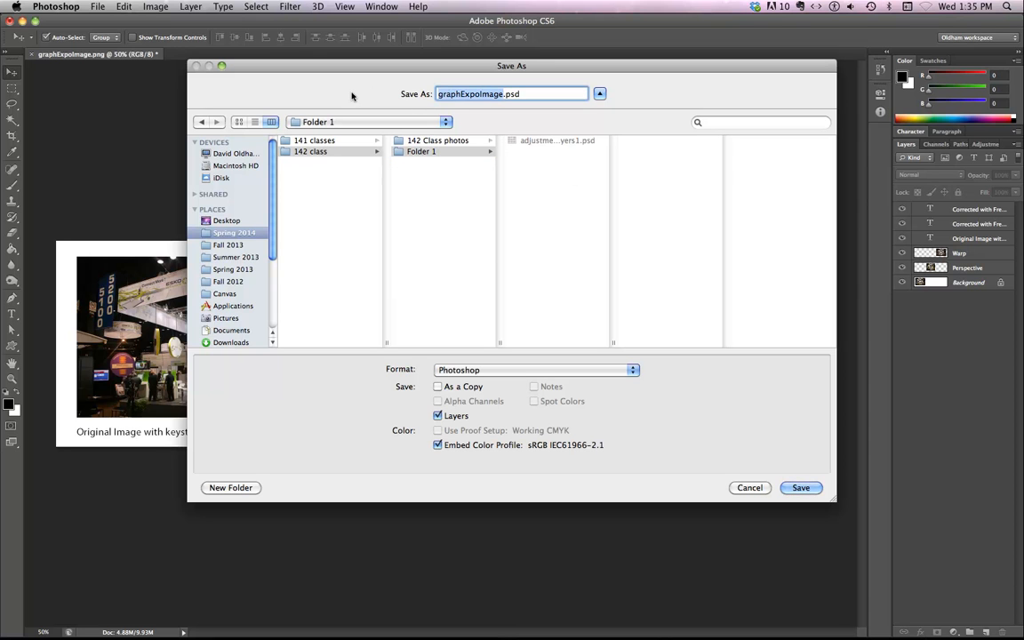
text(perspective)
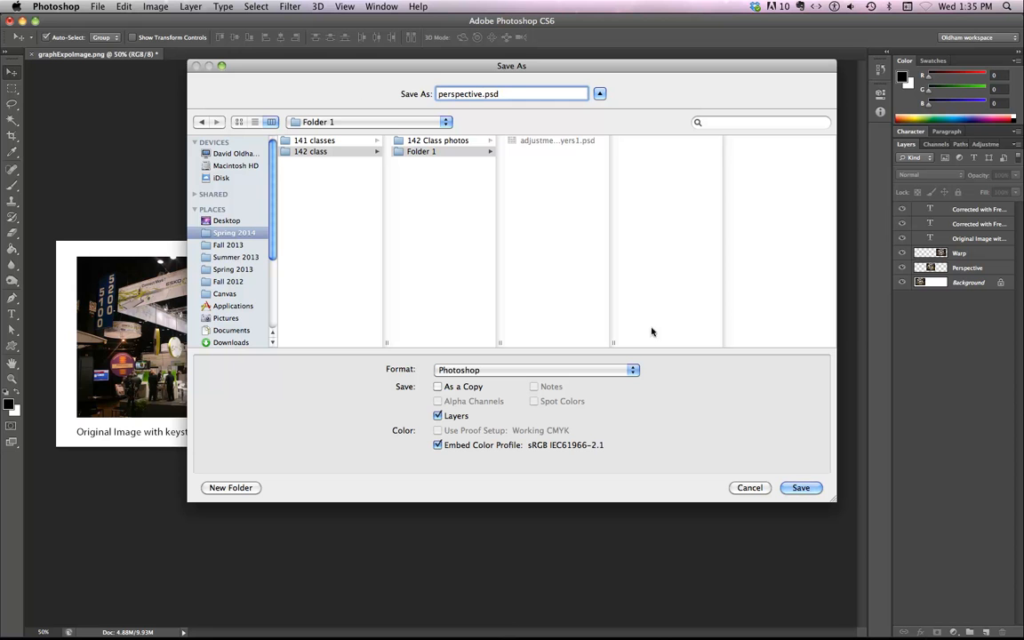
click(800, 487)
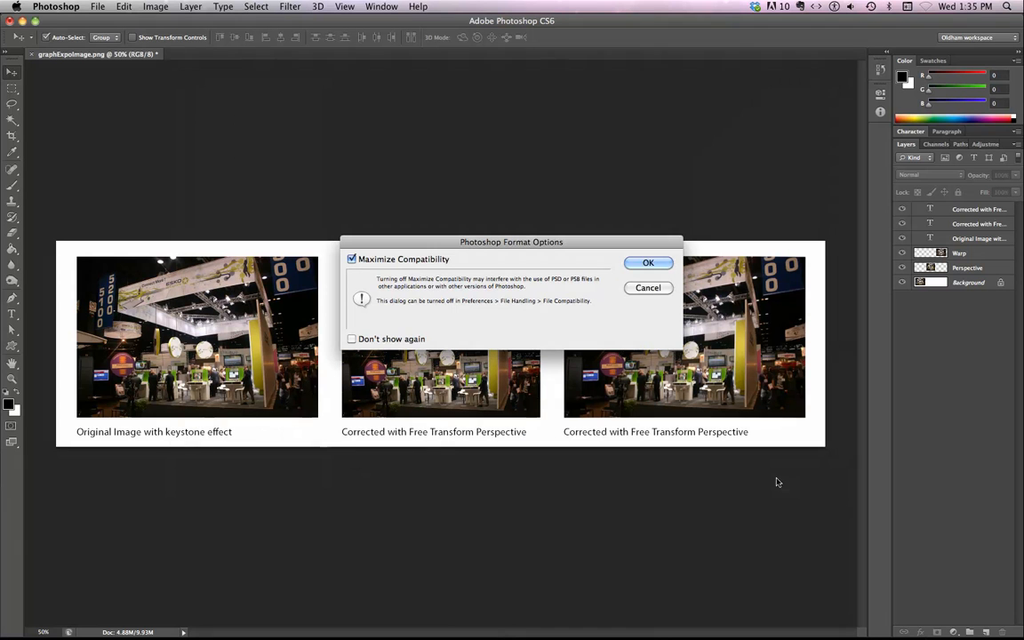
click(649, 264)
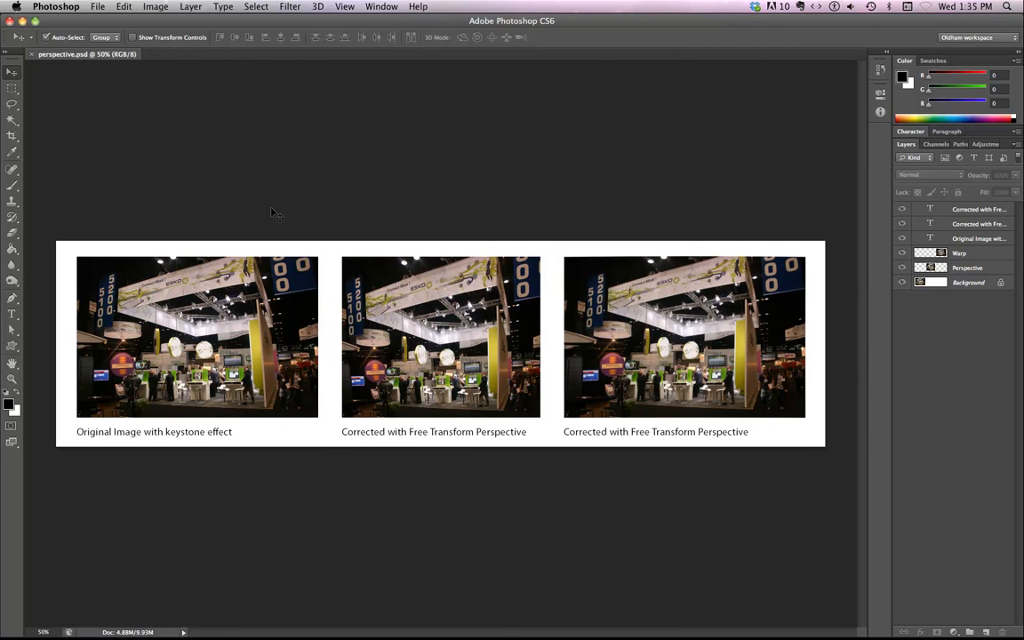